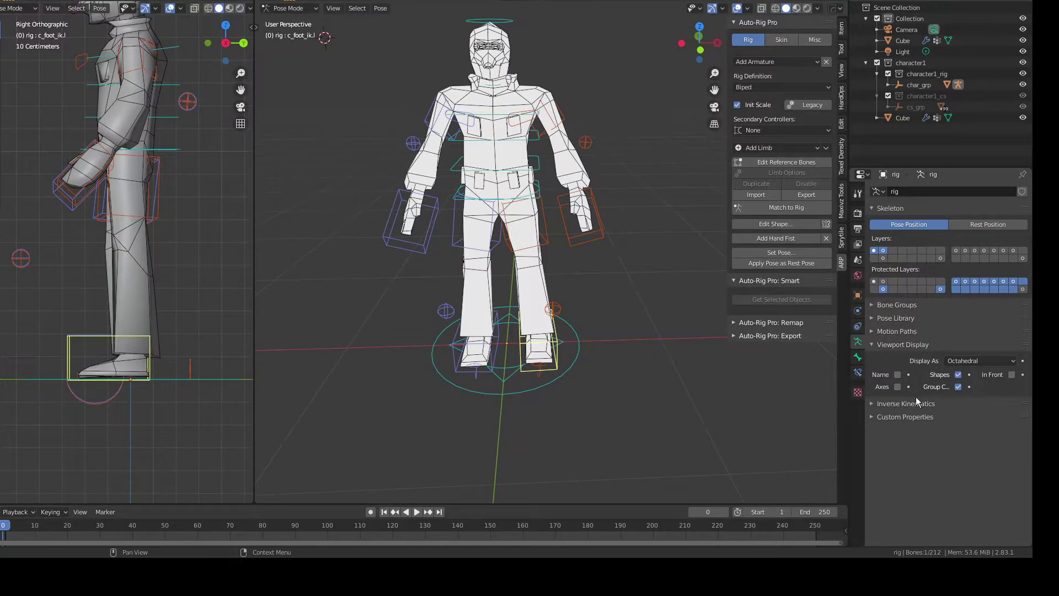
middle_click_drag(575, 297, 679, 401)
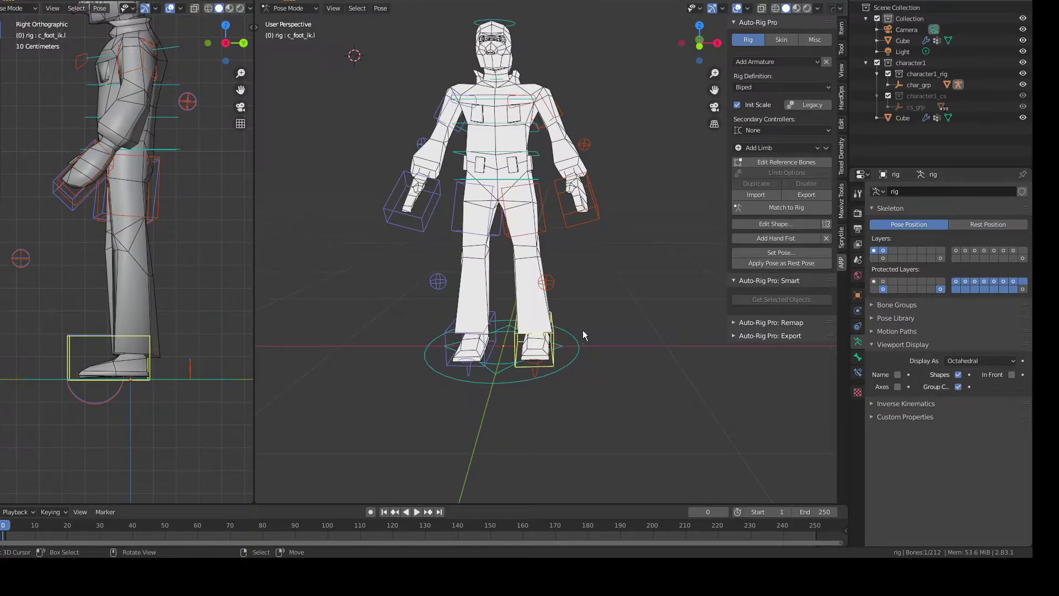
middle_click_drag(587, 335, 584, 341)
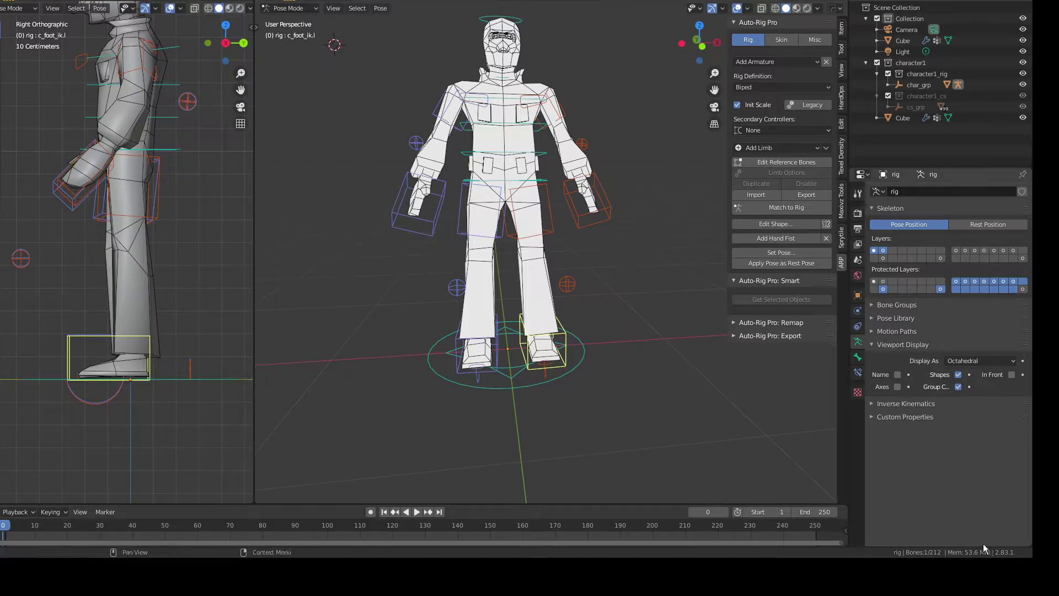
middle_click_drag(677, 414, 573, 336)
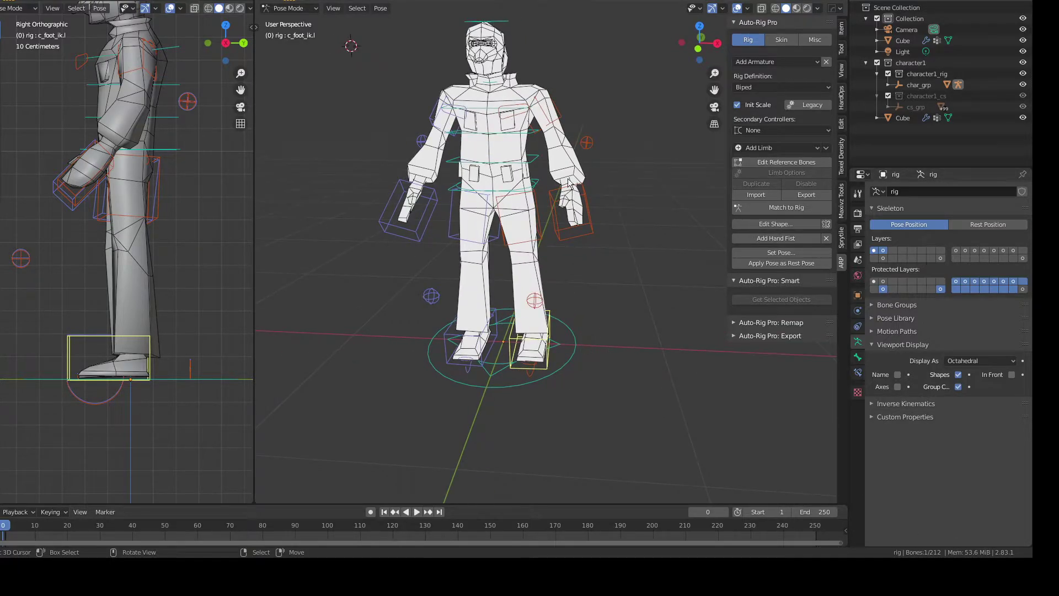
middle_click_drag(395, 180, 425, 265)
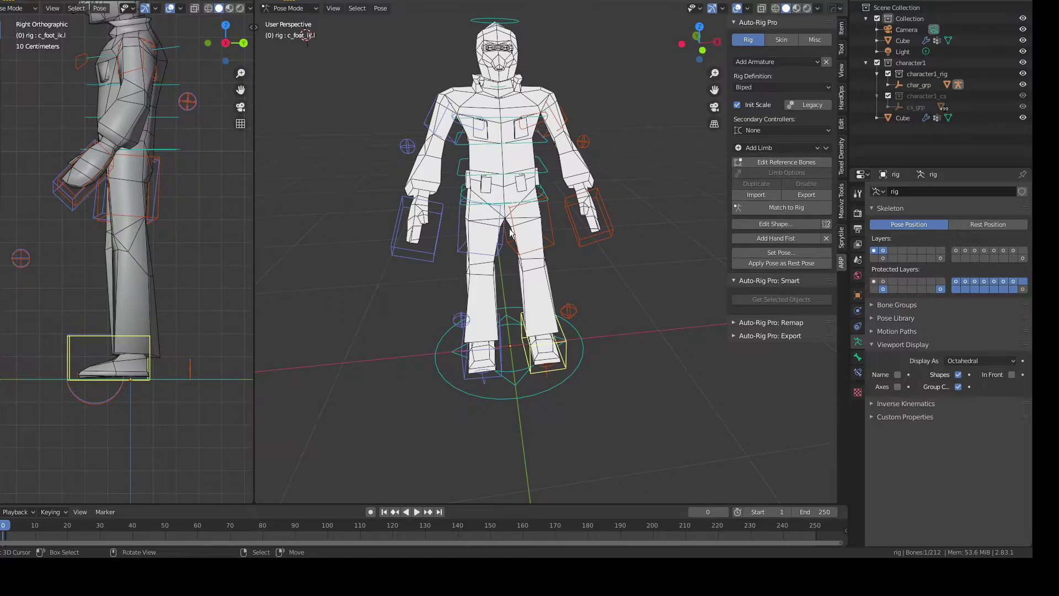
middle_click_drag(510, 232, 503, 248)
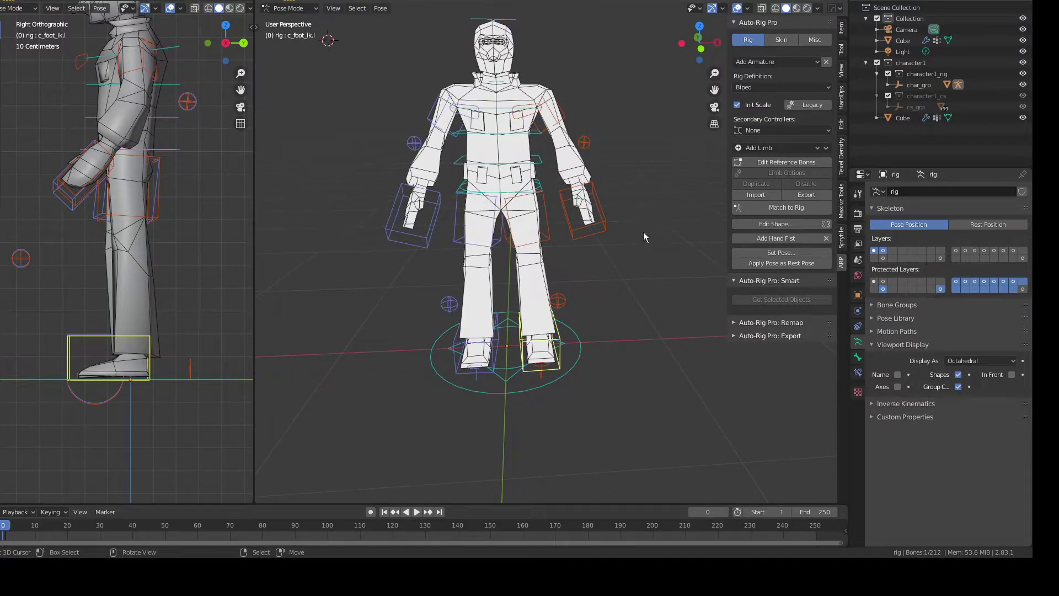
- Try moving the left foot IK control to test how the leg mesh follows it
key("g")
right_click(633, 266)
scroll(476, 353, "up", 1)
key("g")
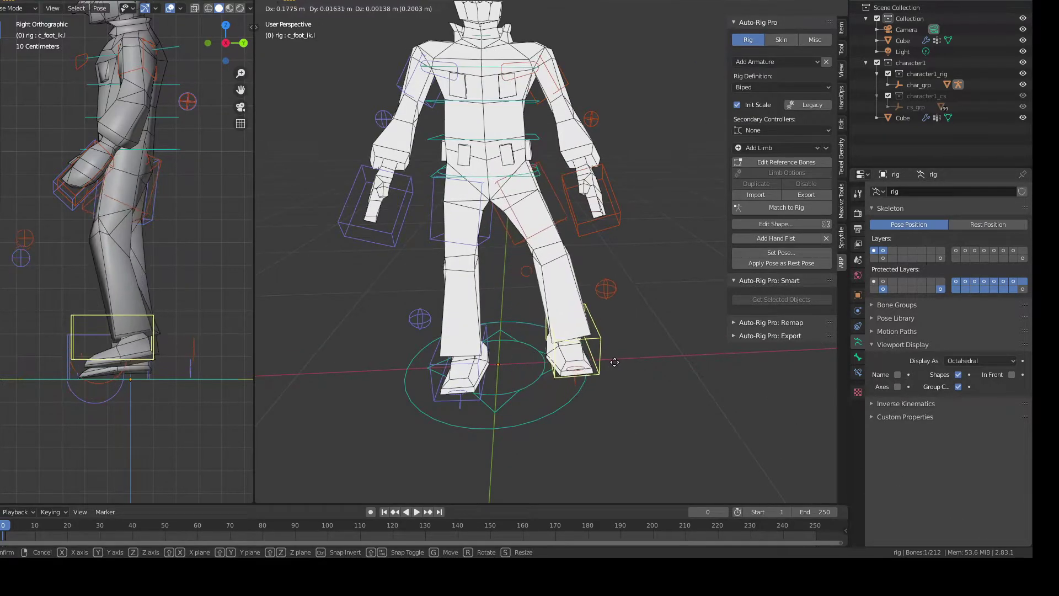
right_click(604, 346)
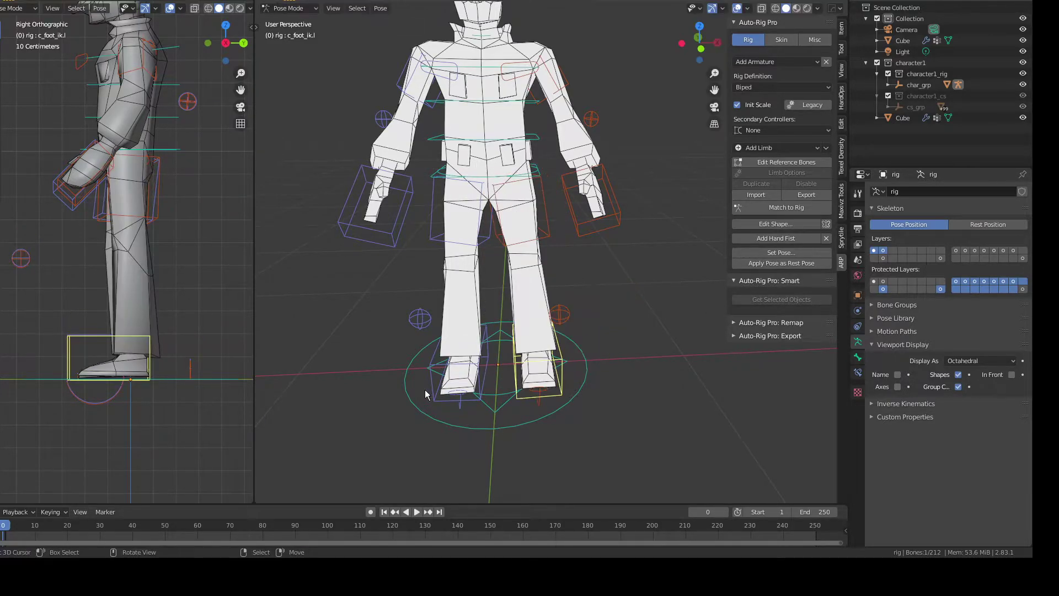
- Try moving the opposite foot, hand and other rig controls to test how the character mesh follows them
right_click(431, 394)
key("g")
right_click(385, 292)
right_click(408, 208)
key("g")
key("Escape")
left_click(614, 166)
left_click(560, 328)
key("g")
key("Escape")
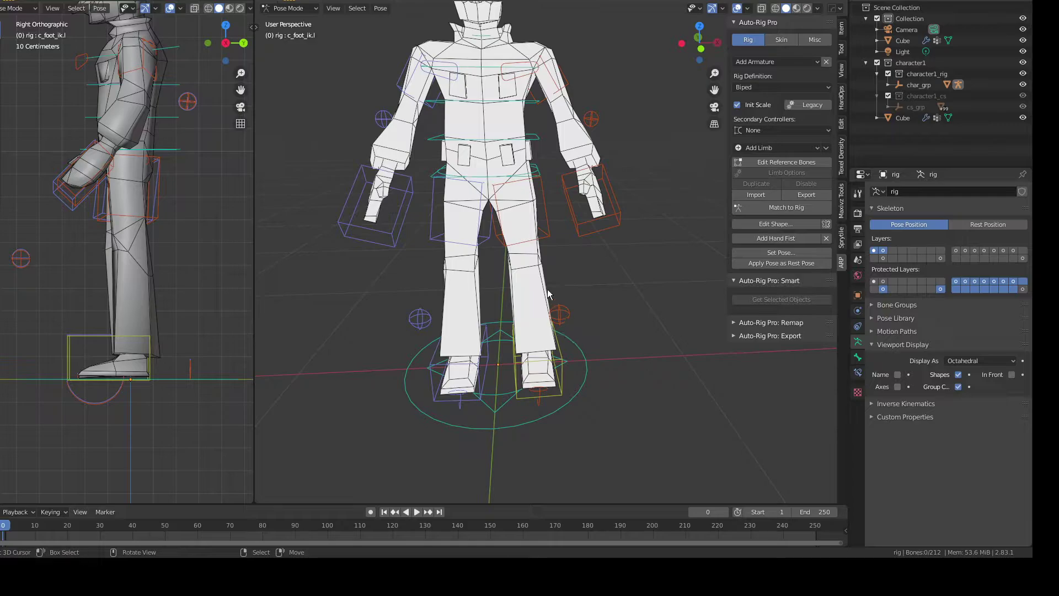
- Leave Pose Mode, select the two character meshes and switch to Weight Paint mode
key("ctrl+Tab")
left_click(485, 281)
right_click(530, 289, "shift")
key("ctrl+Tab")
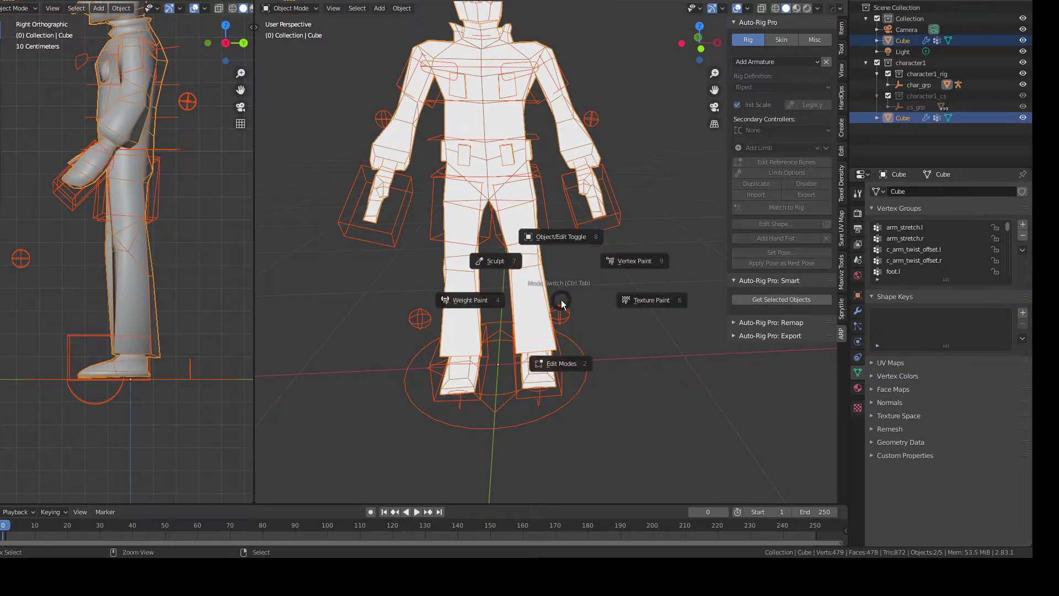
left_click(474, 295)
- Examine the painted weights of the arm_stretch.l, foot.l and foot.r vertex groups, including the undersides of the feet
left_click(909, 227)
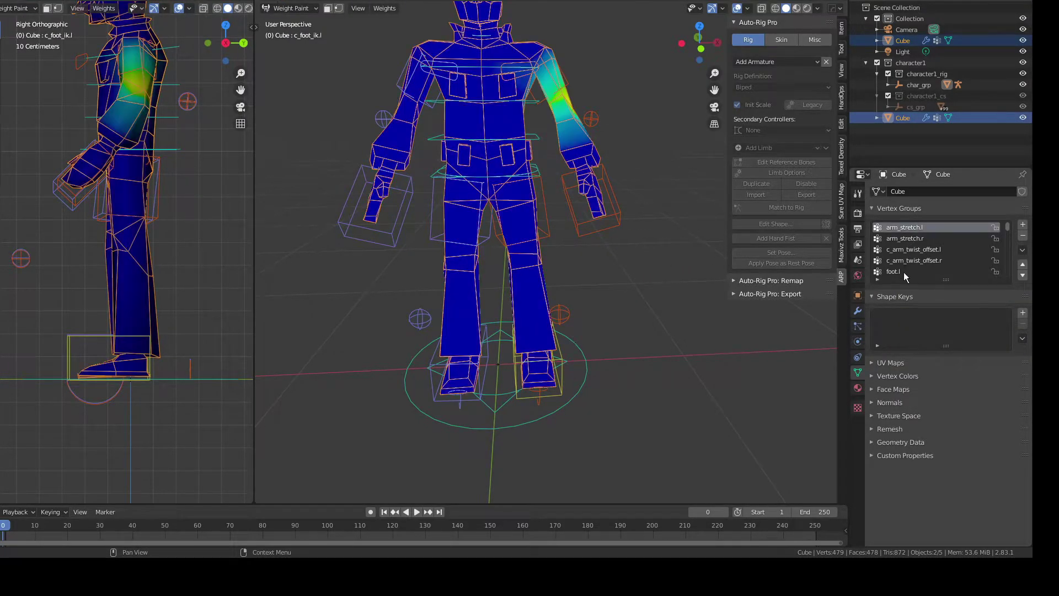
left_click(904, 273)
scroll(898, 276, "down", 2)
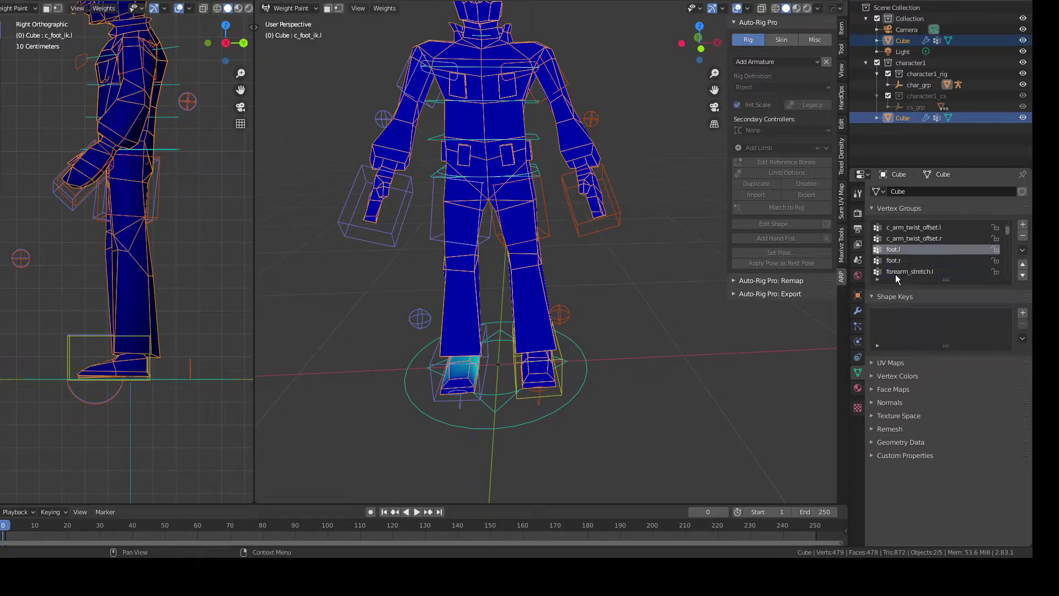
left_click(895, 261)
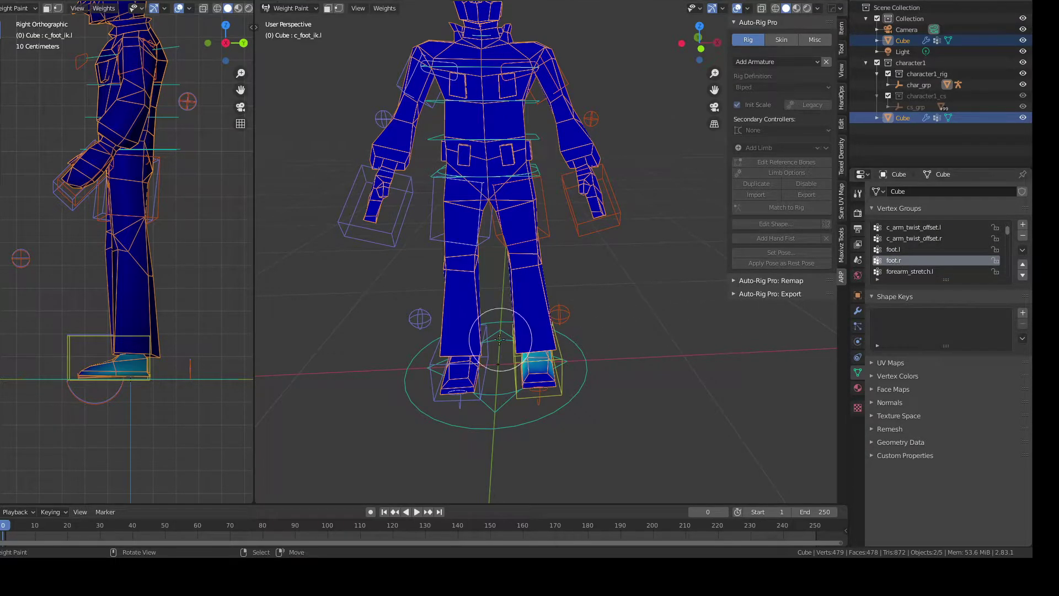
left_click(884, 252)
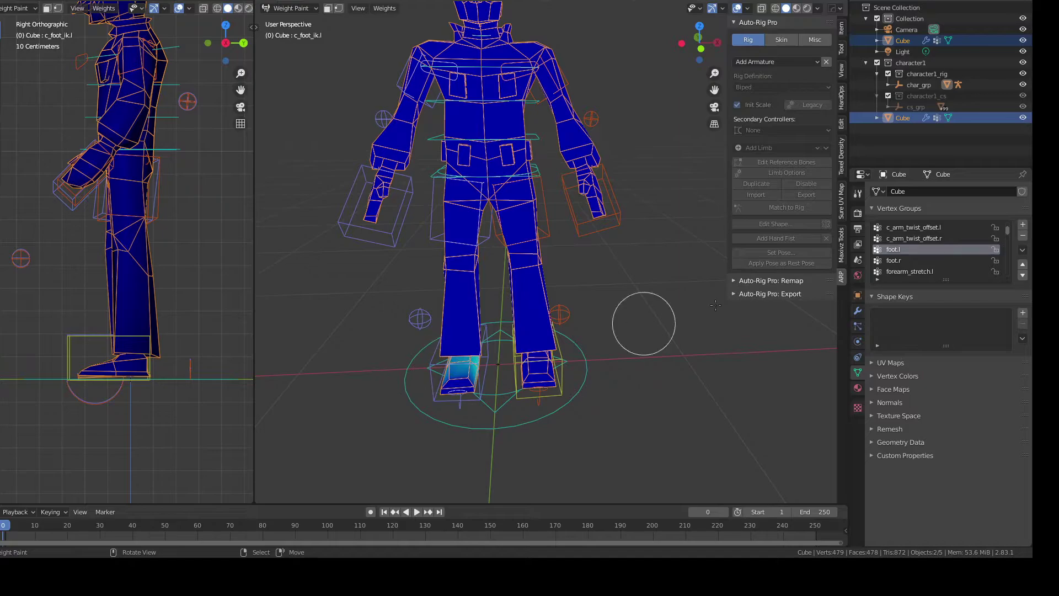
middle_click_drag(498, 341, 524, 193)
scroll(530, 190, "up", 5)
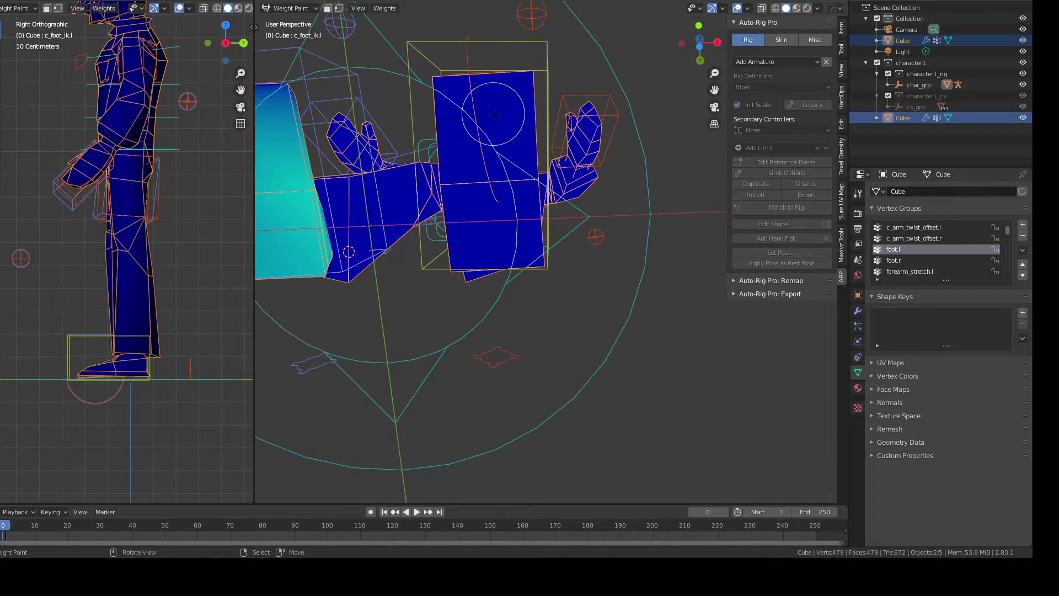
scroll(546, 171, "down", 1)
- Select the vertices assigned to the foot.l group in Edit Mode and return to Weight Paint mode
key("Tab")
middle_click_drag(617, 188, 591, 364)
middle_click_drag(557, 292, 562, 170, "shift")
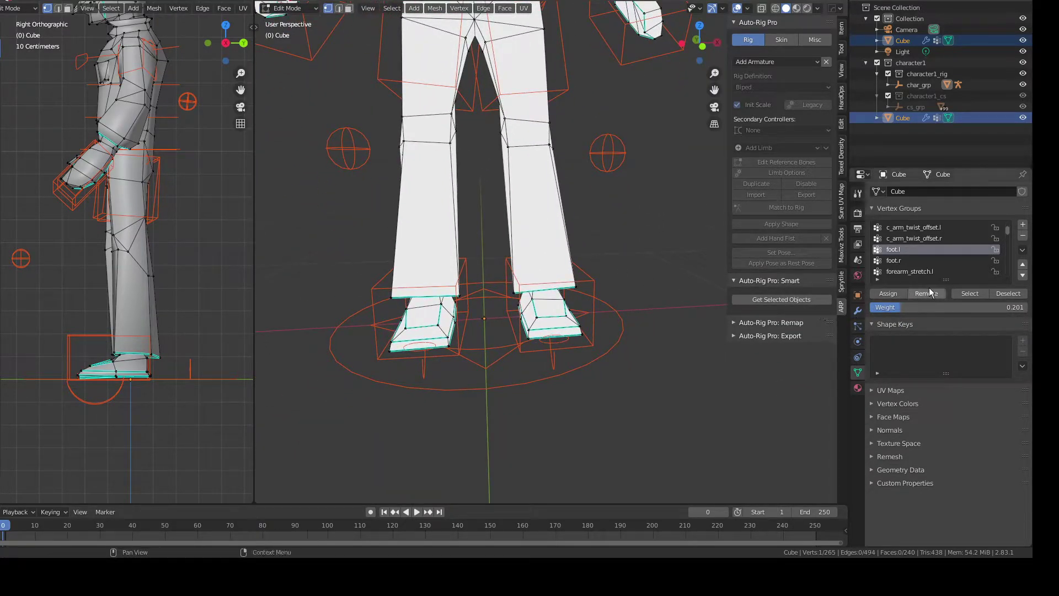
left_click(961, 293)
key("Tab")
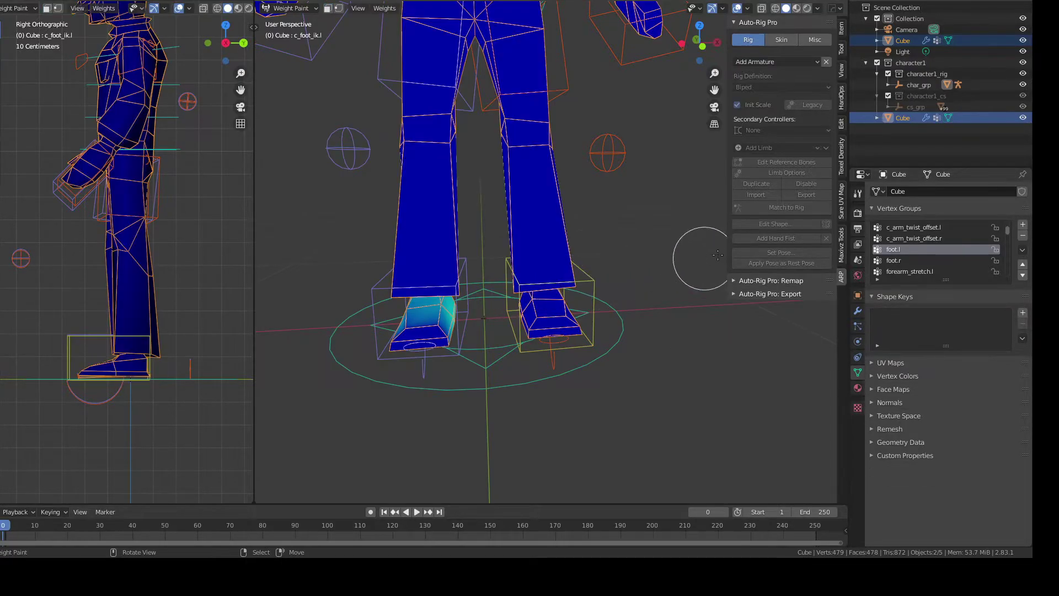
- Examine the settings of the mesh's Mirror and rig Armature modifiers
left_click(858, 311)
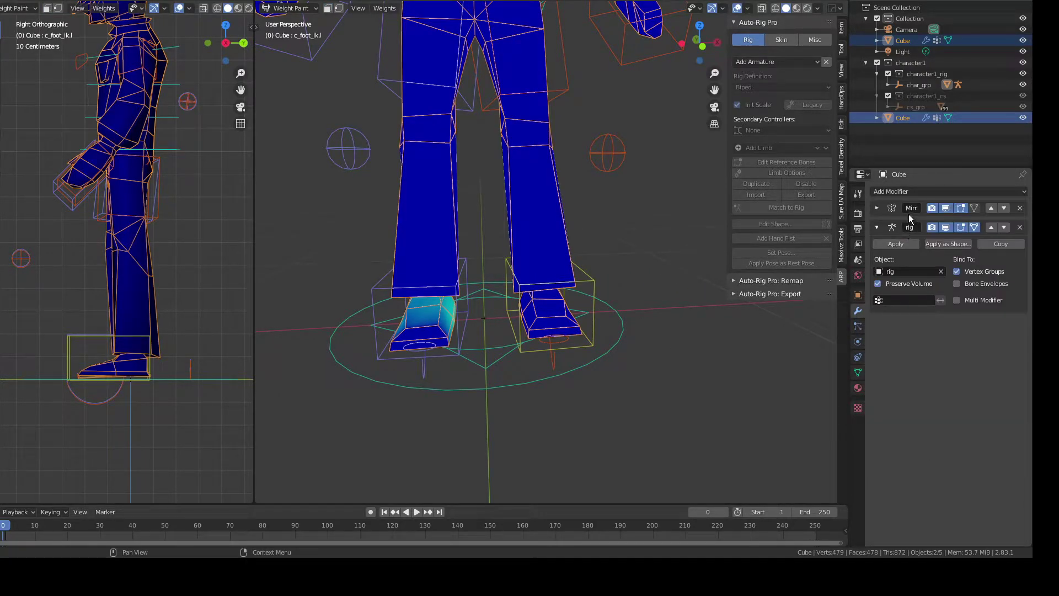
left_click(877, 209)
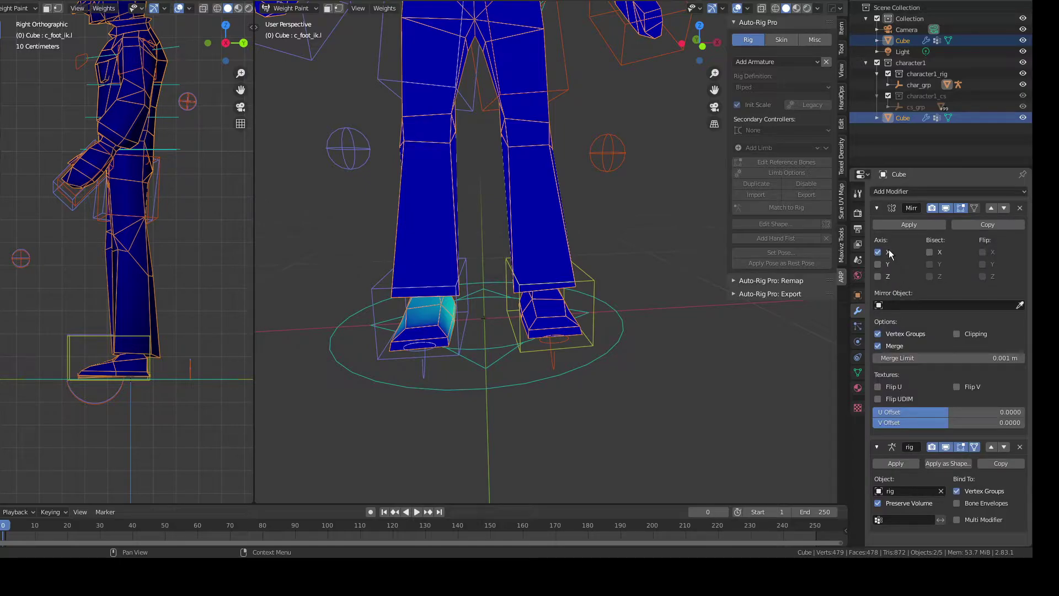
scroll(554, 136, "down", 3)
middle_click_drag(558, 137, 560, 278, "shift")
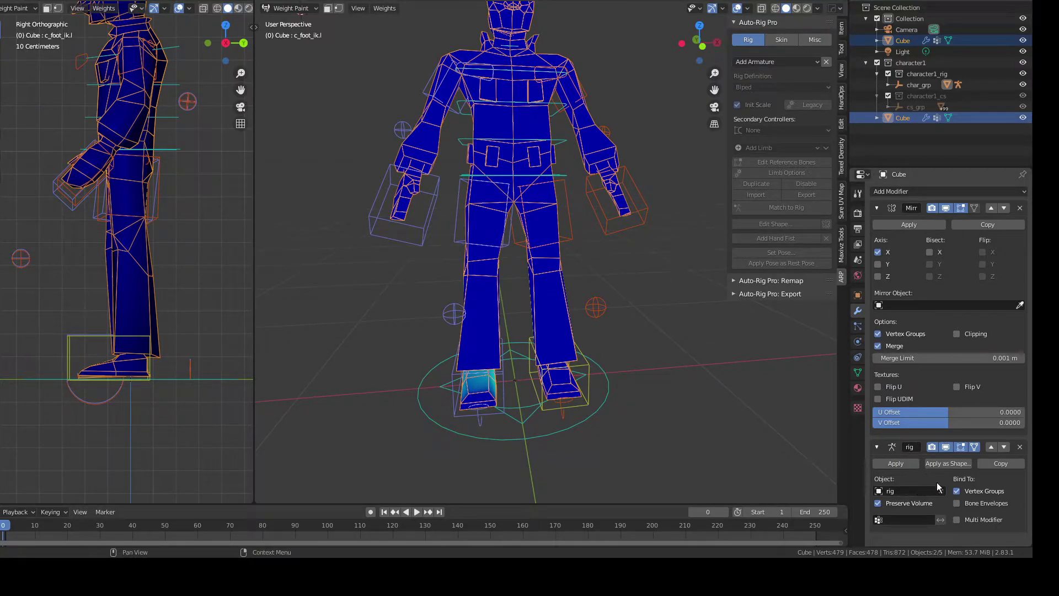
- Deselect all mesh vertices in Edit Mode and change the viewport lighting from flat to shaded
key("Tab")
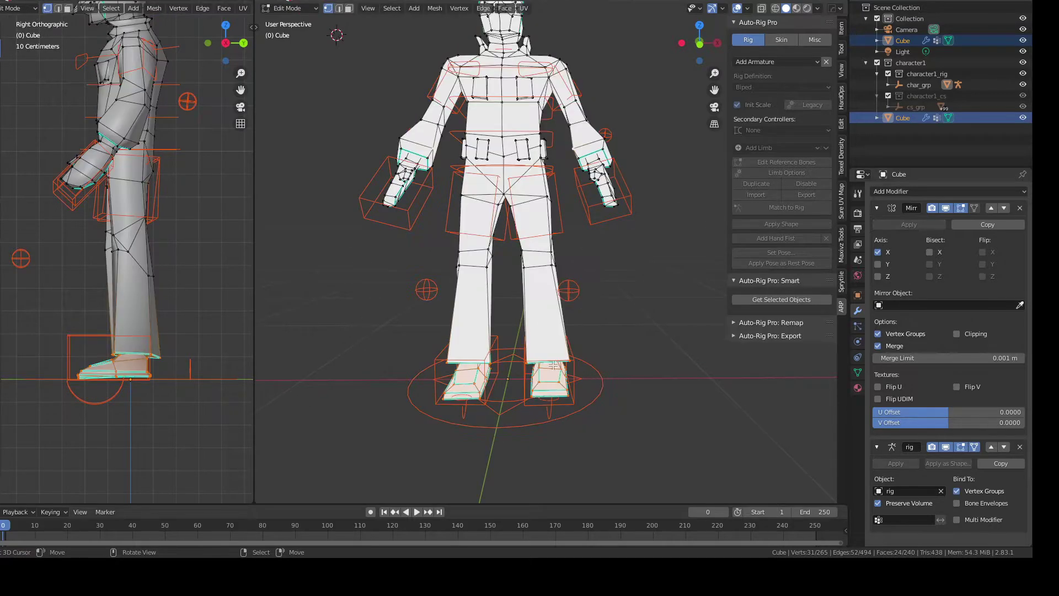
middle_click_drag(593, 306, 659, 205, "shift")
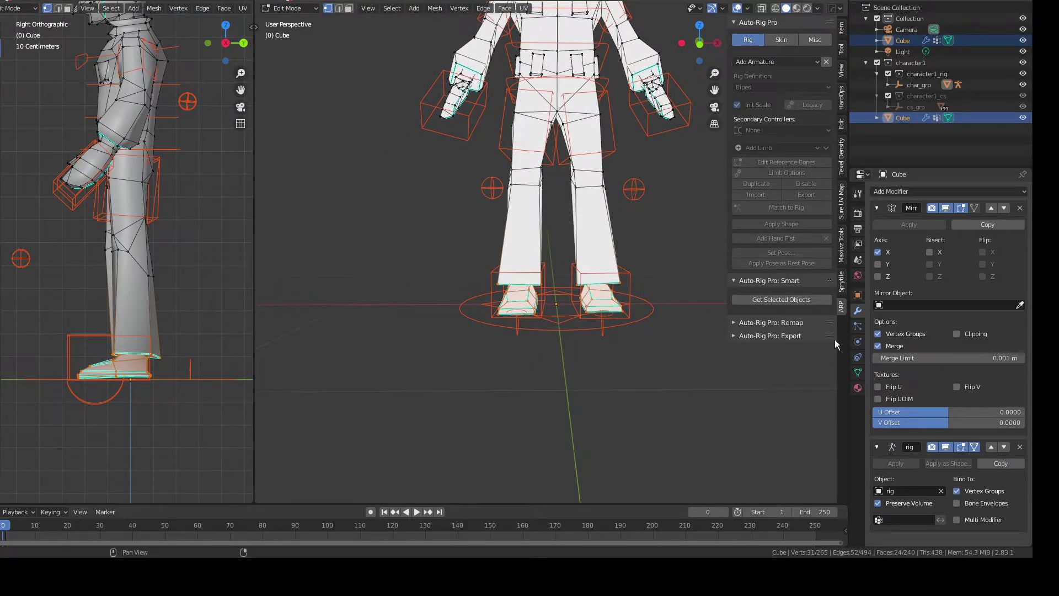
left_click(858, 373)
left_click(889, 271)
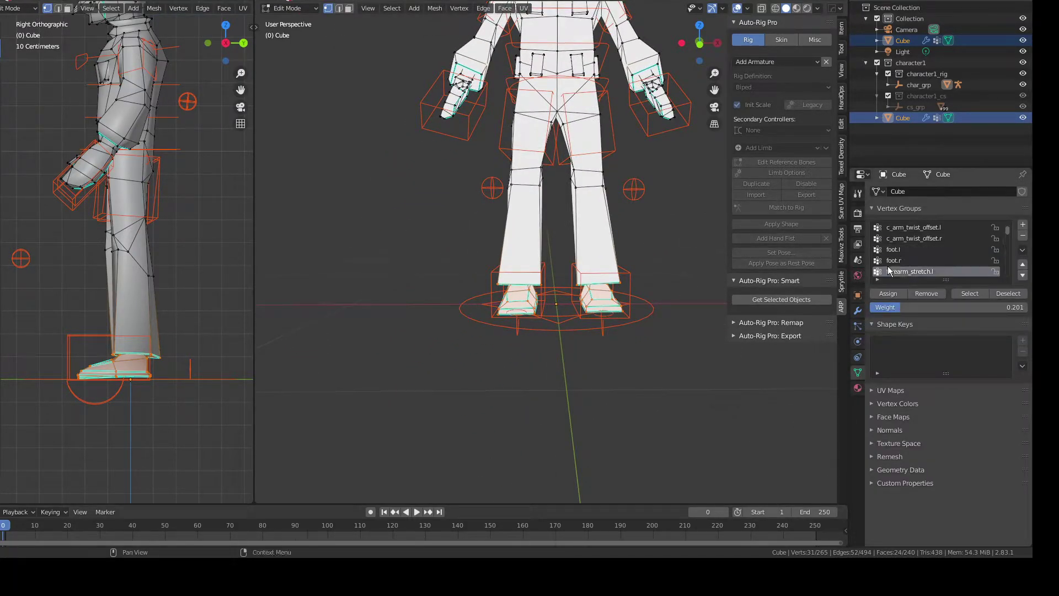
key("a")
middle_click_drag(602, 286, 594, 307)
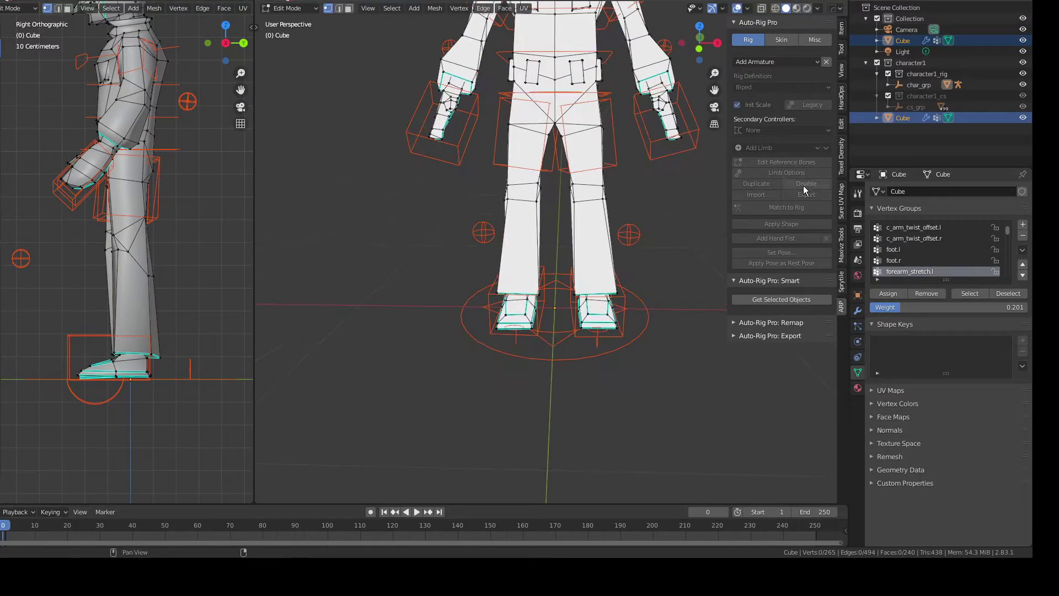
left_click(816, 9)
left_click(814, 61)
scroll(595, 255, "up", 3)
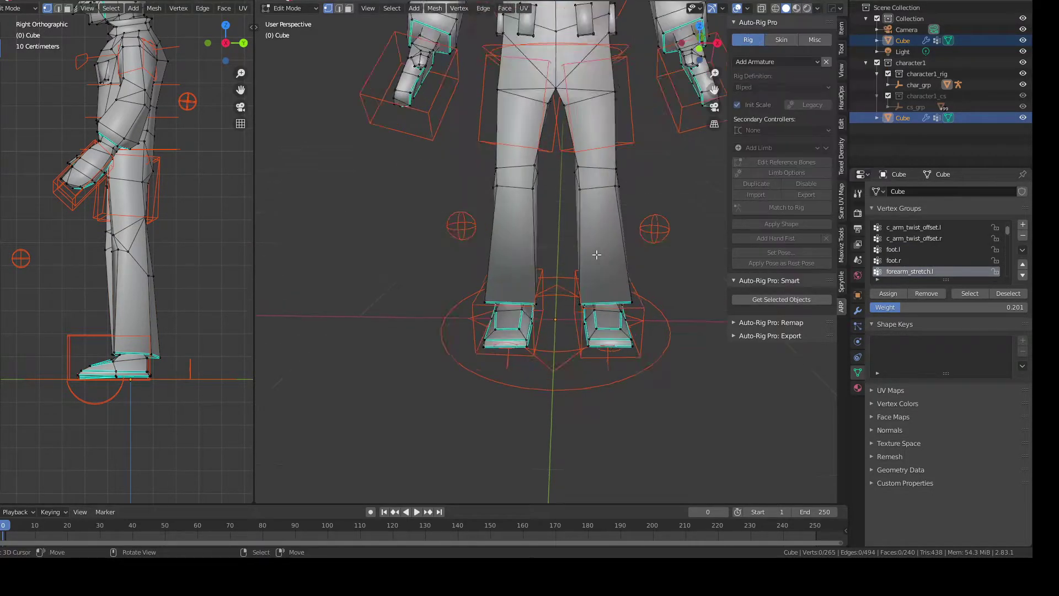
- Select the vertices assigned to the foot.r group and return to Weight Paint mode
left_click(891, 260)
left_click(969, 293)
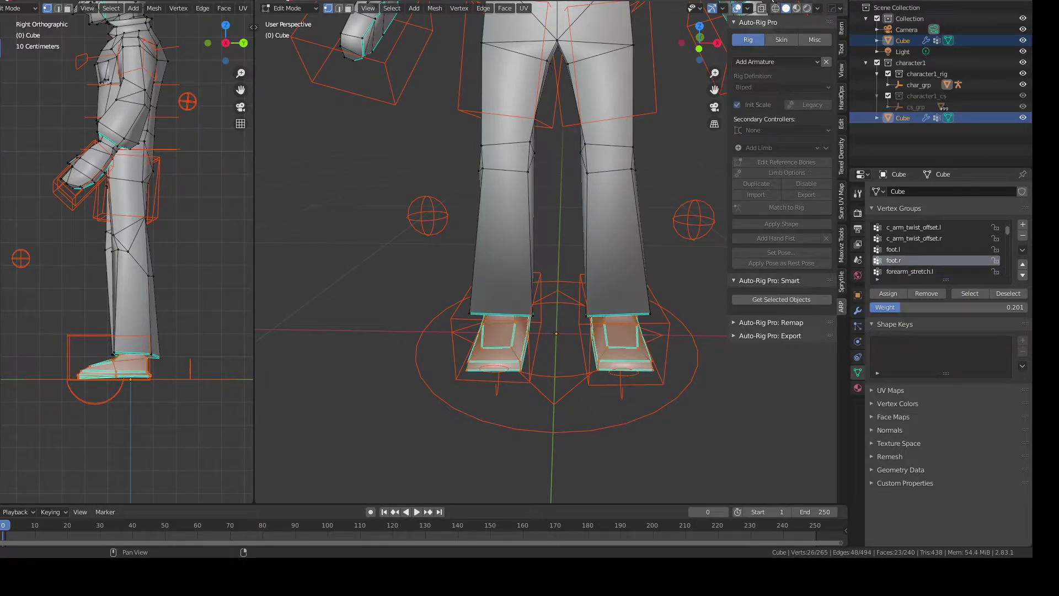
key("Tab")
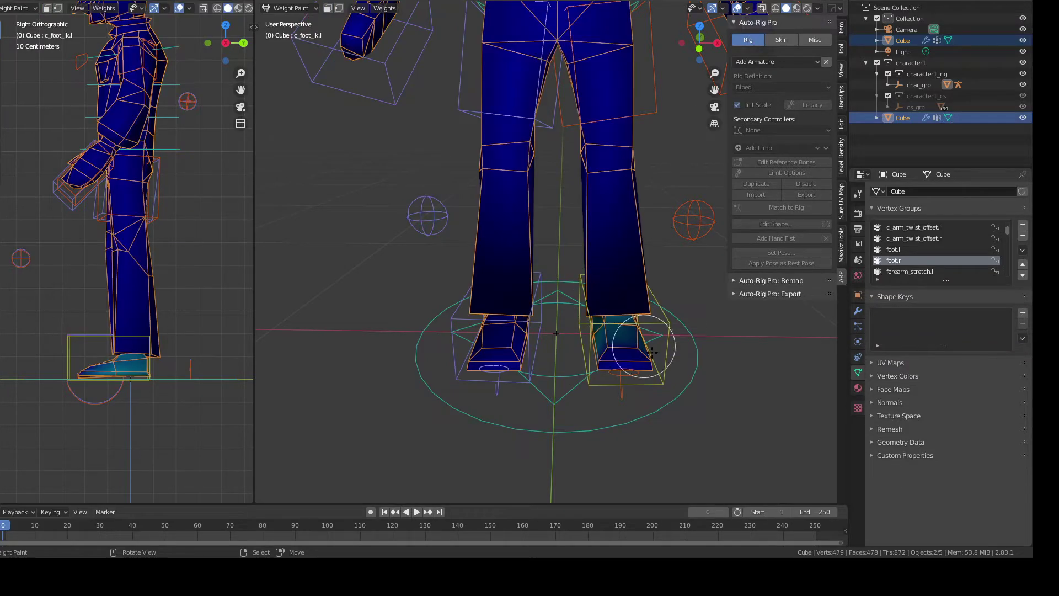
- Set the viewport lighting back to flat and expand the Auto-Rig Pro settings
left_click(818, 10)
left_click(833, 62)
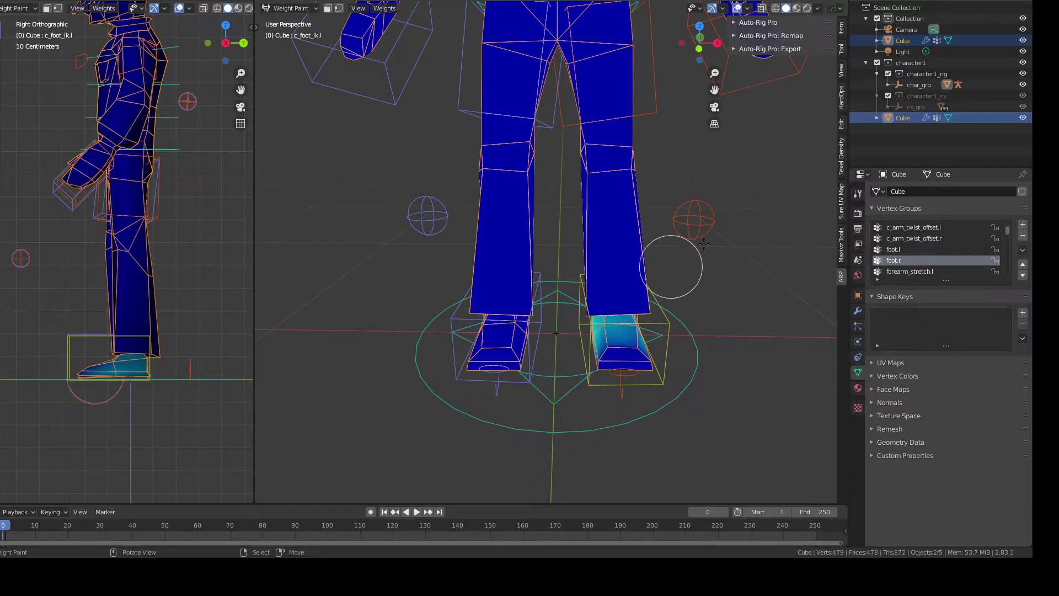
left_click(757, 22)
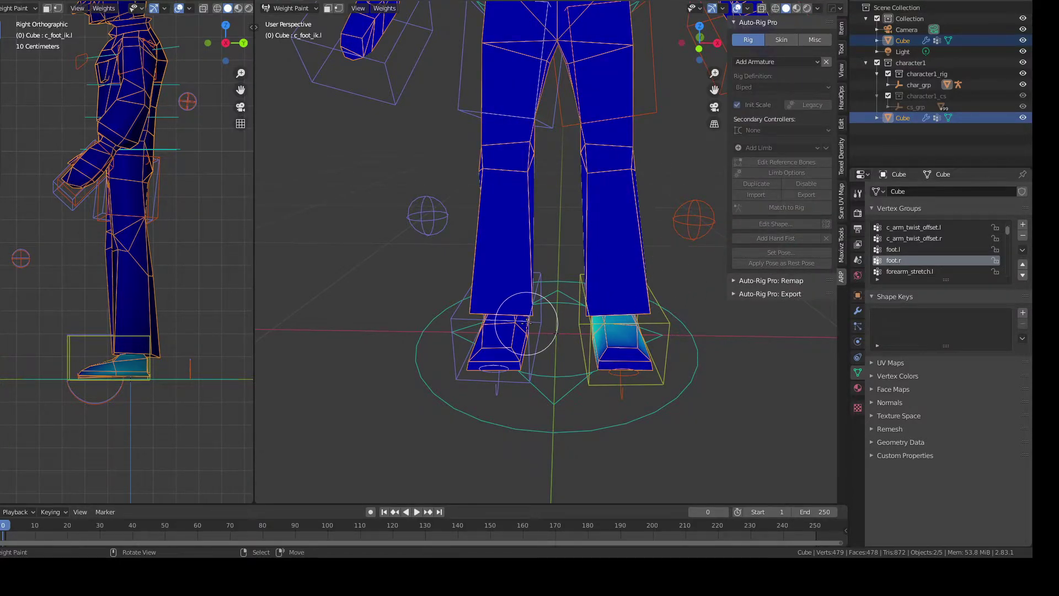
- Compare which foot the foot.l and foot.r vertex groups influence, viewing the feet from below and from the front
middle_click_drag(531, 331, 455, 72)
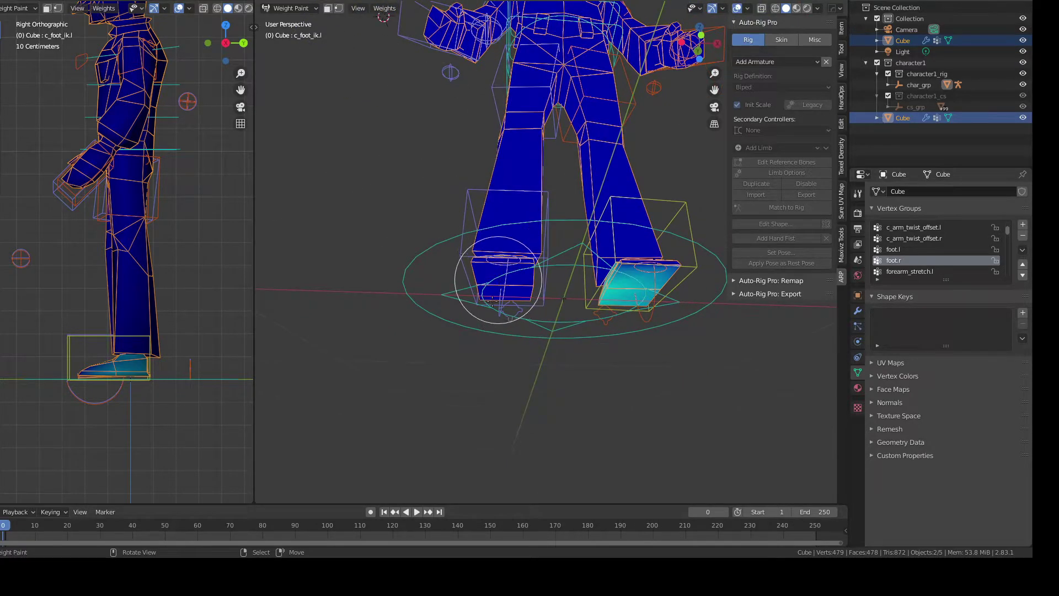
middle_click_drag(503, 281, 529, 353)
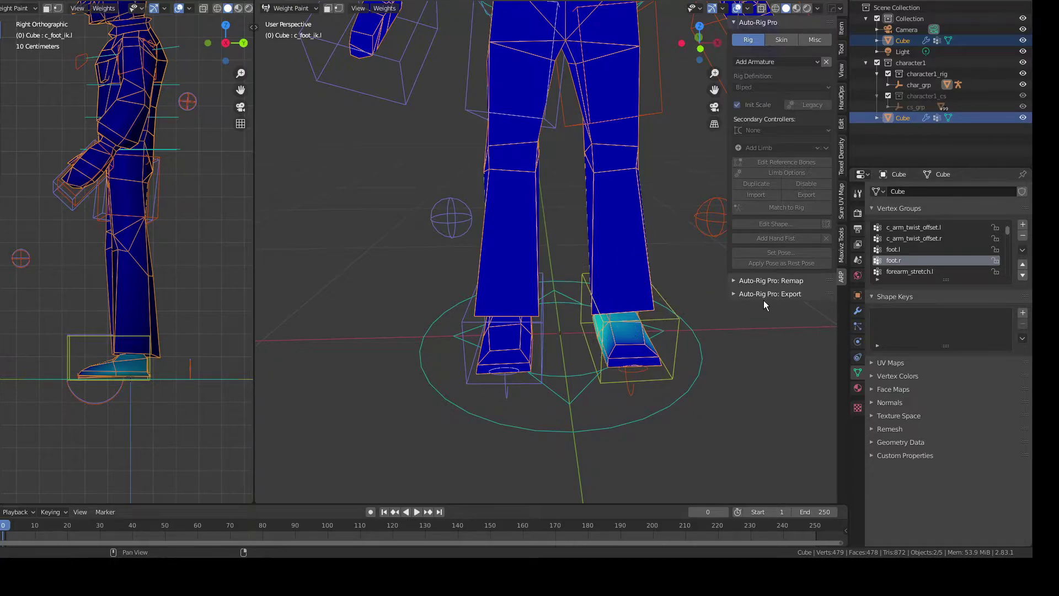
left_click(898, 249)
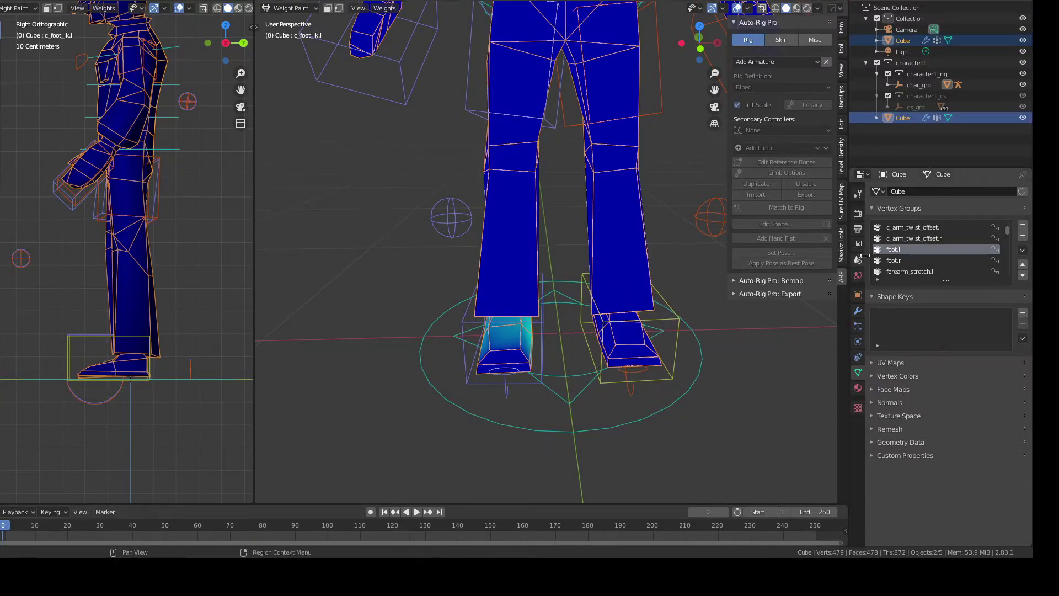
left_click(895, 260)
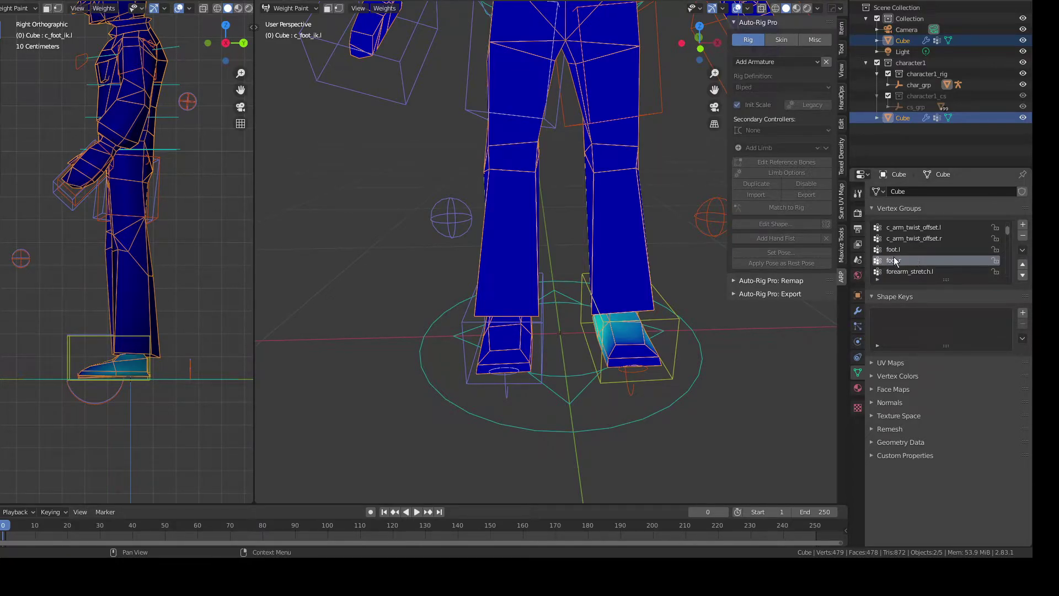
- Rename the foot.l vertex group as foot.r and the original foot.r group as foot.l
left_click(894, 249)
scroll(671, 298, "down", 2)
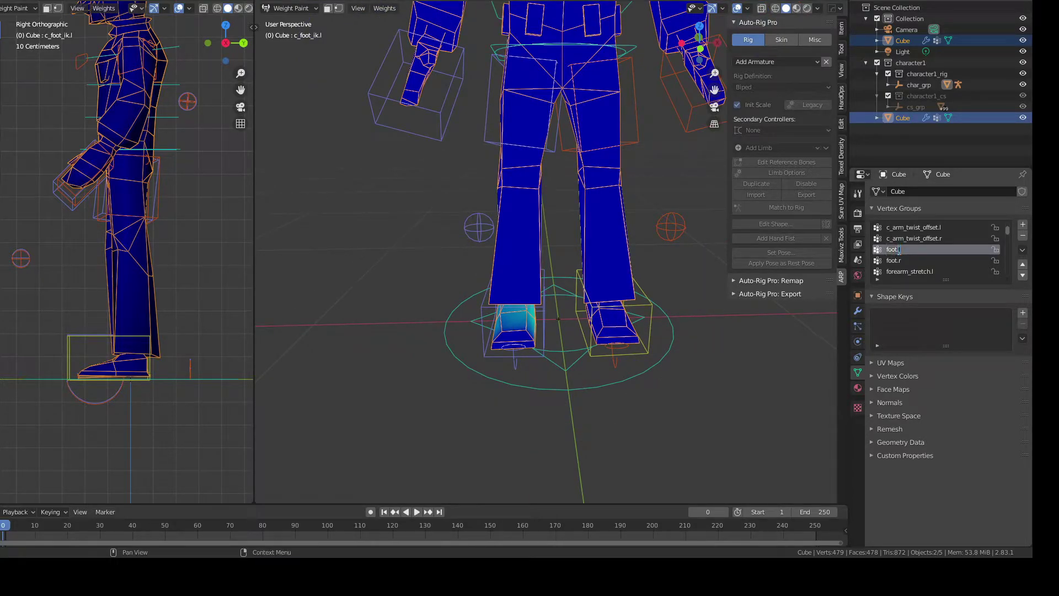
type("r")
key("Return")
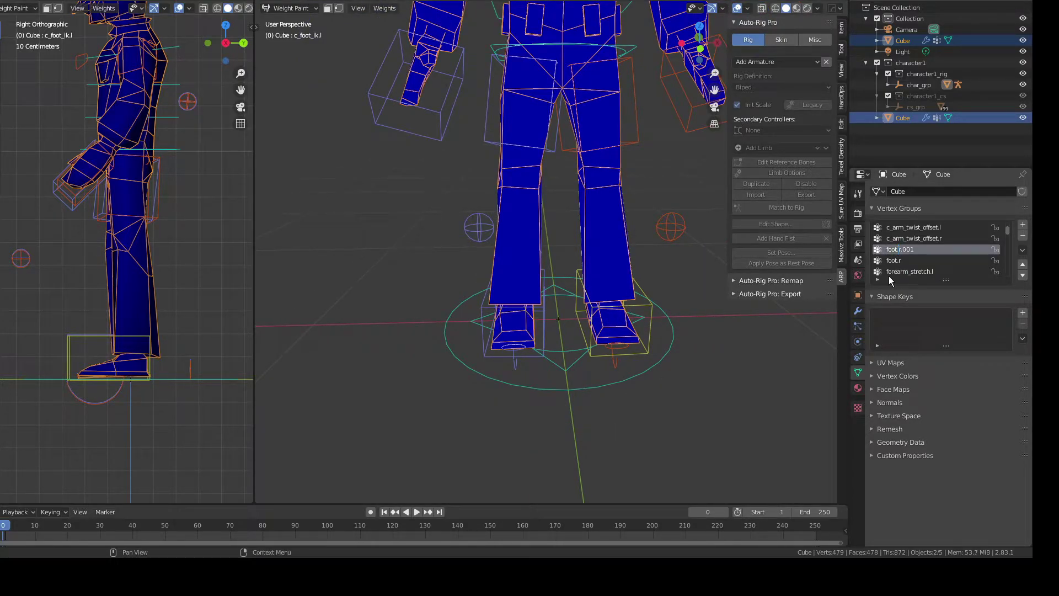
double_click(890, 260)
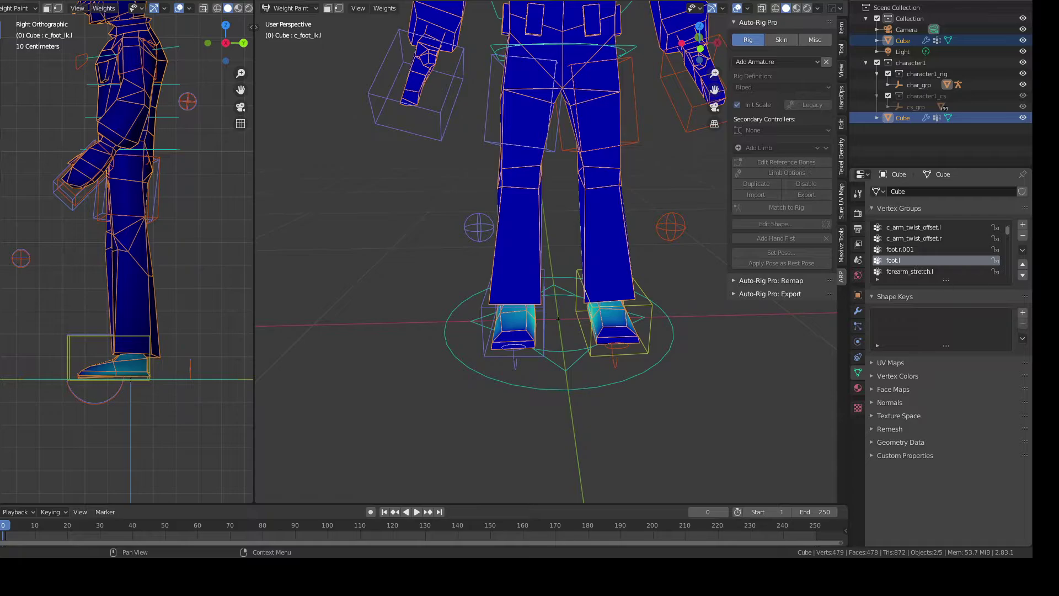
- Rename the foot.r.001 vertex group as foot.r and make the foot.l group active
left_click(897, 251)
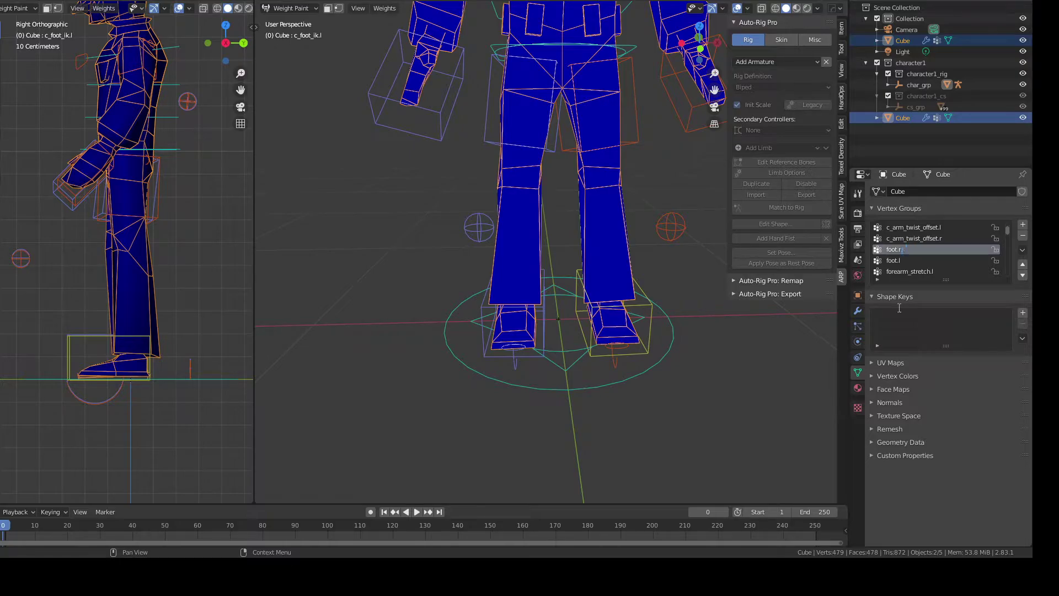
key("Return")
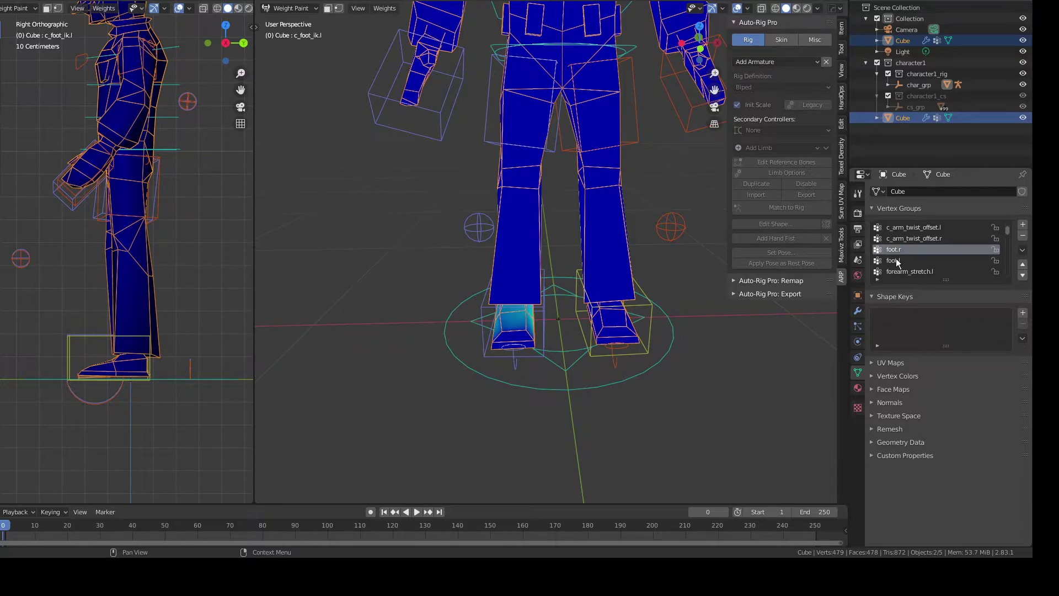
left_click(895, 260)
- Select the left foot IK controller and test how the foot mesh follows it, cancelling the move
right_click(653, 297)
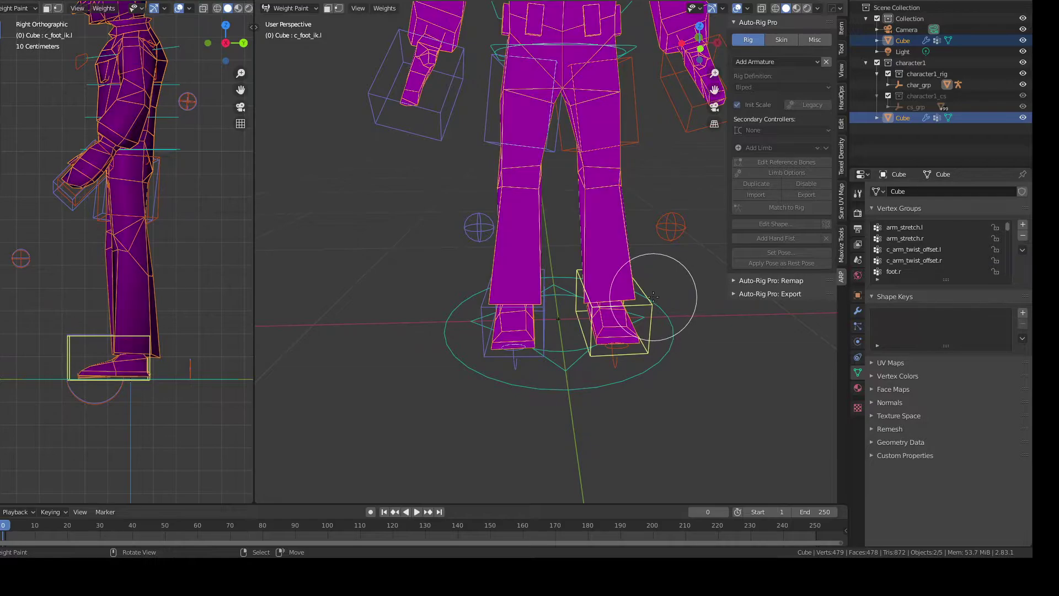
right_click(653, 296)
right_click(650, 295)
key("g")
right_click(668, 280)
- Compare the weights of the foot.r and foot.l vertex groups on the character's feet
left_click(904, 238)
left_click(905, 271)
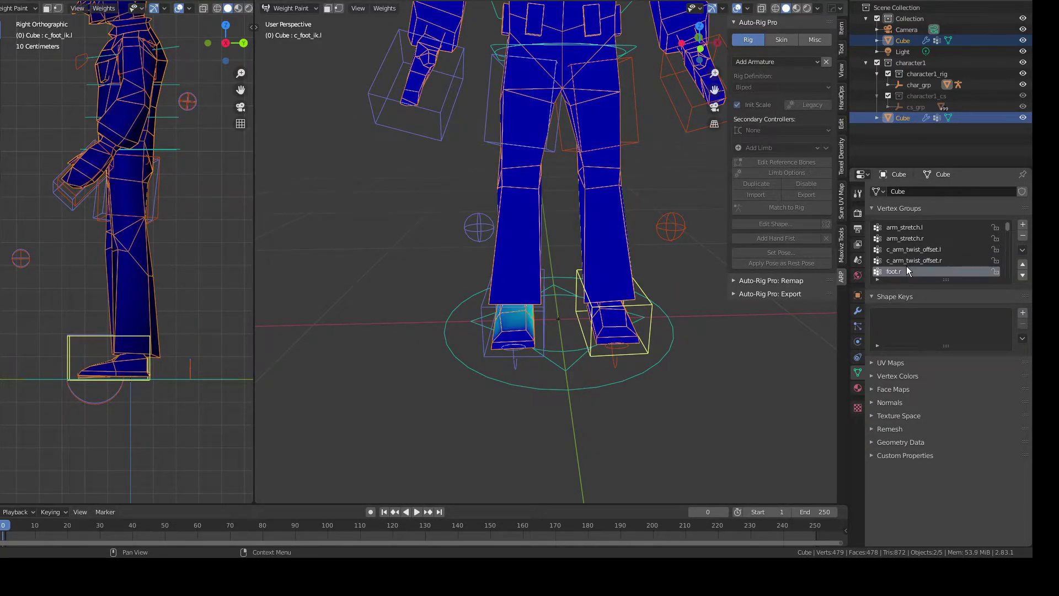
scroll(907, 266, "down", 1, "ctrl")
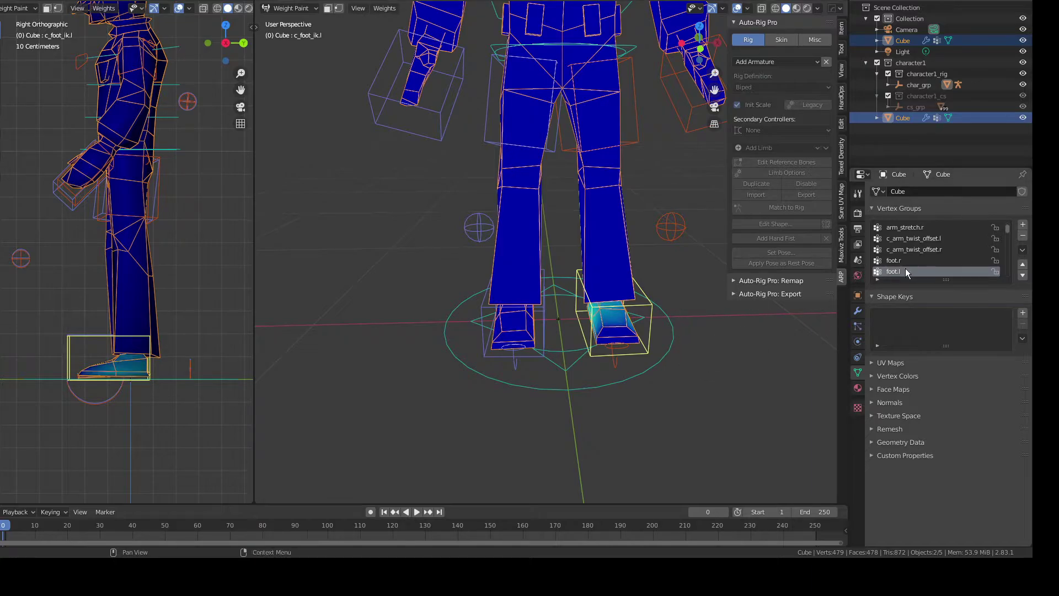
scroll(906, 269, "up", 1, "ctrl")
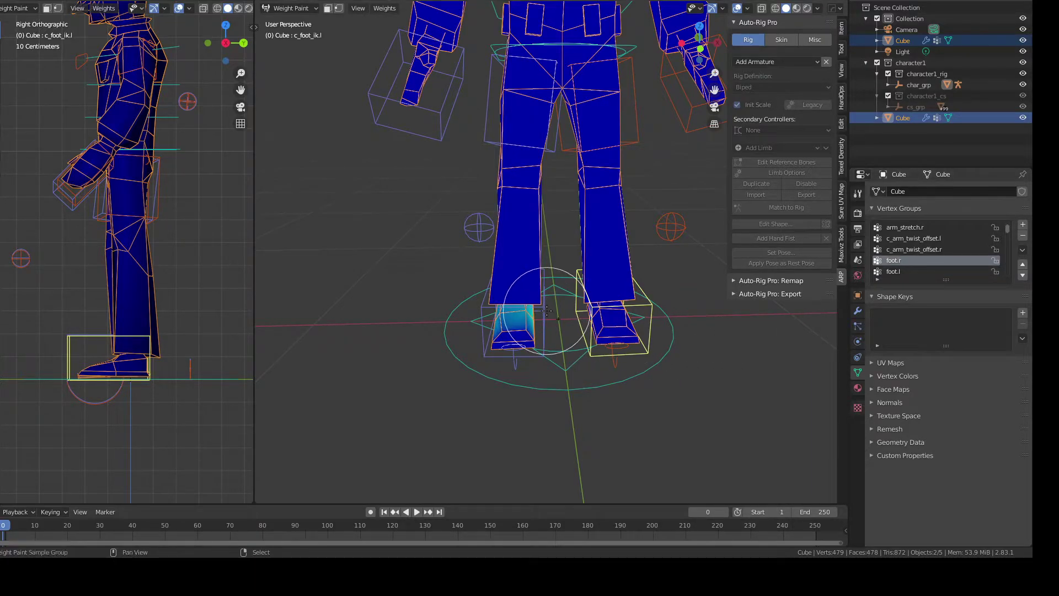
- Add the right foot IK controller to the selection, display the foot.r weights and test-move both feet without keeping the move
left_click(521, 317, "ctrl")
key("z")
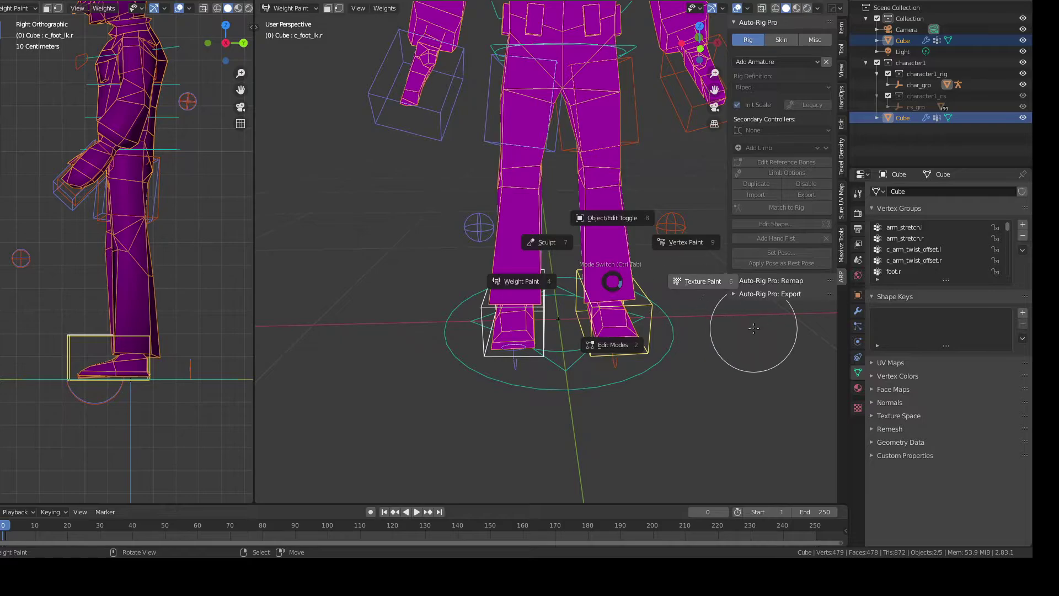
left_click(910, 261)
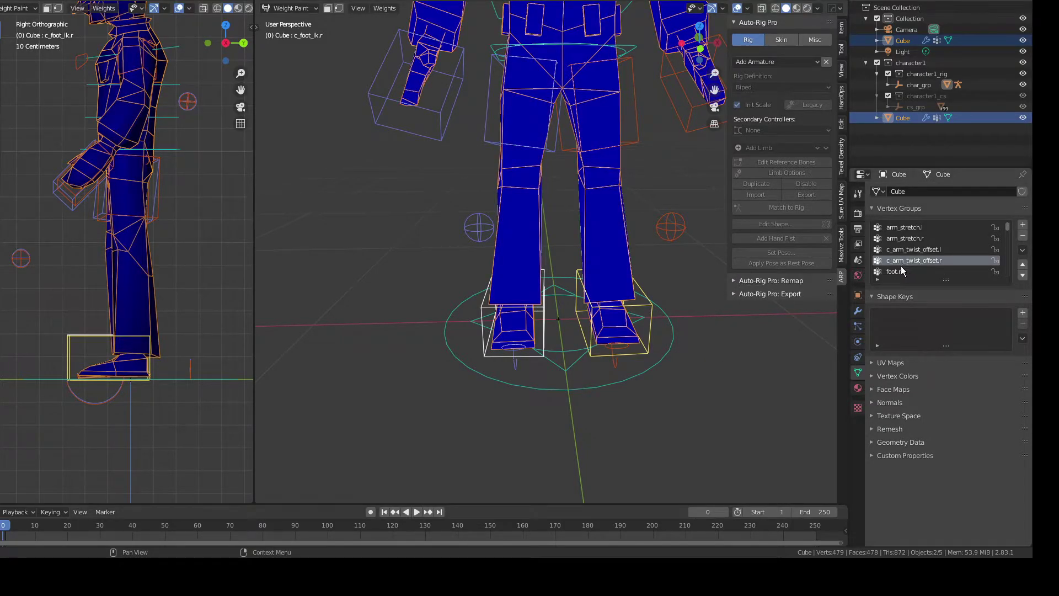
left_click(900, 271)
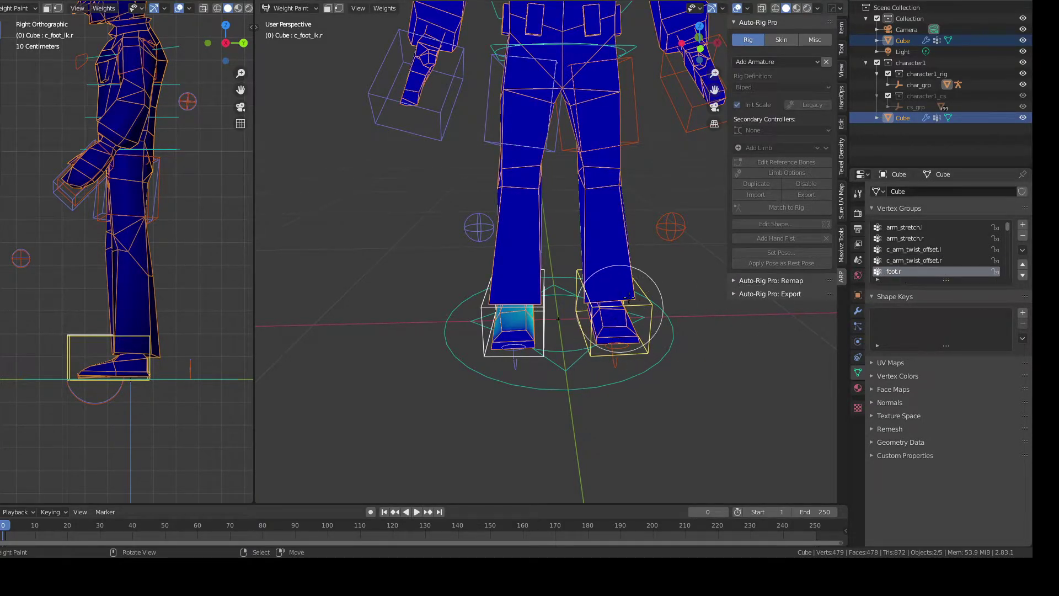
key("g")
right_click(615, 254)
- Deselect everything, select only the right foot IK controller and test its movement
key("alt+a")
right_click(544, 302)
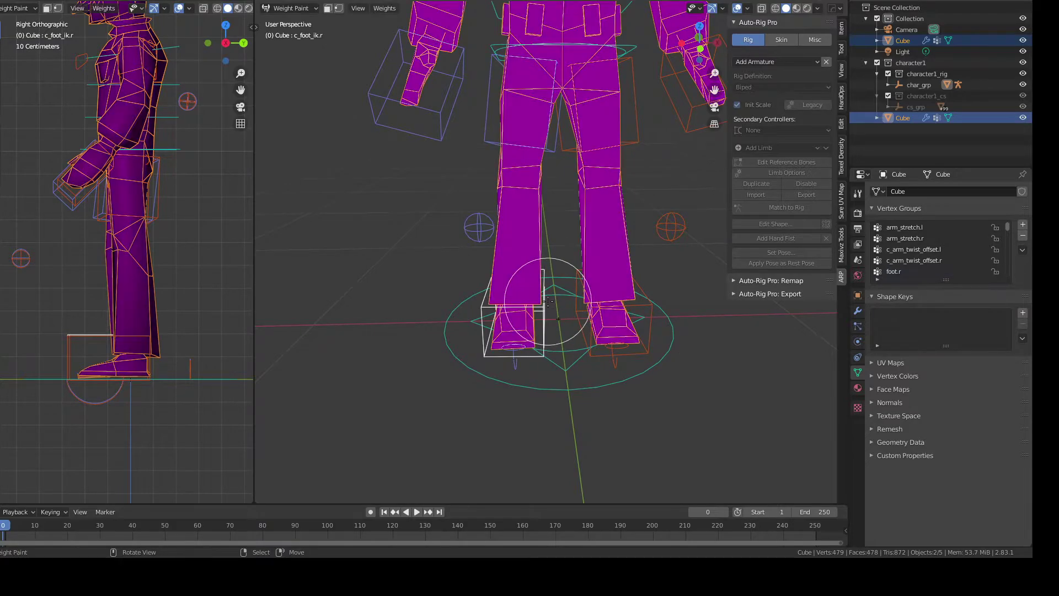
key("g")
left_click(528, 307)
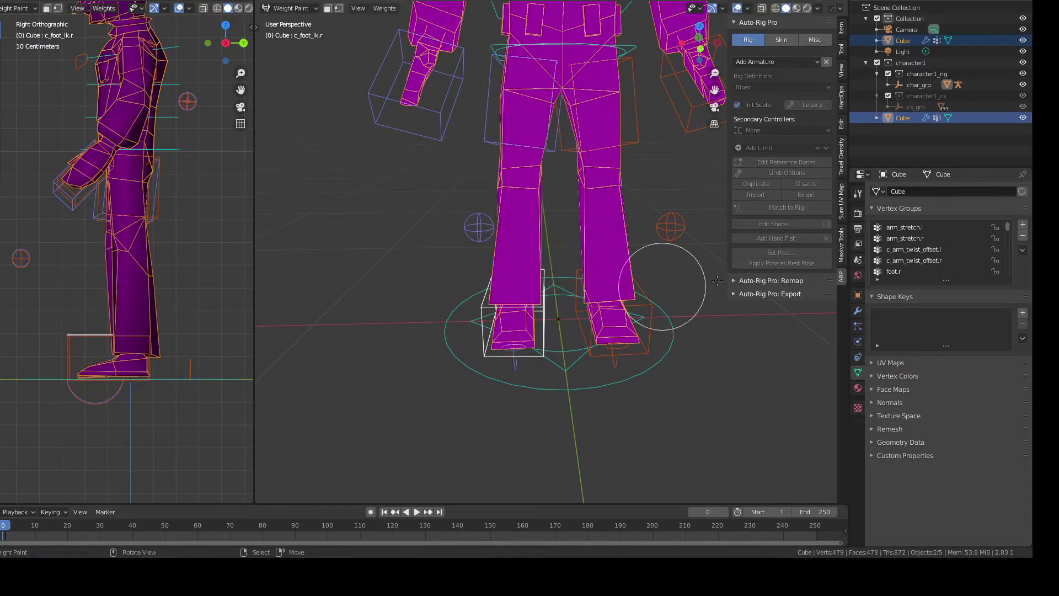
- Check the foot.l and toes_01.r vertex group weights and test-move the right foot controller, cancelling the move
left_click(904, 270)
scroll(903, 266, "down", 15, "ctrl")
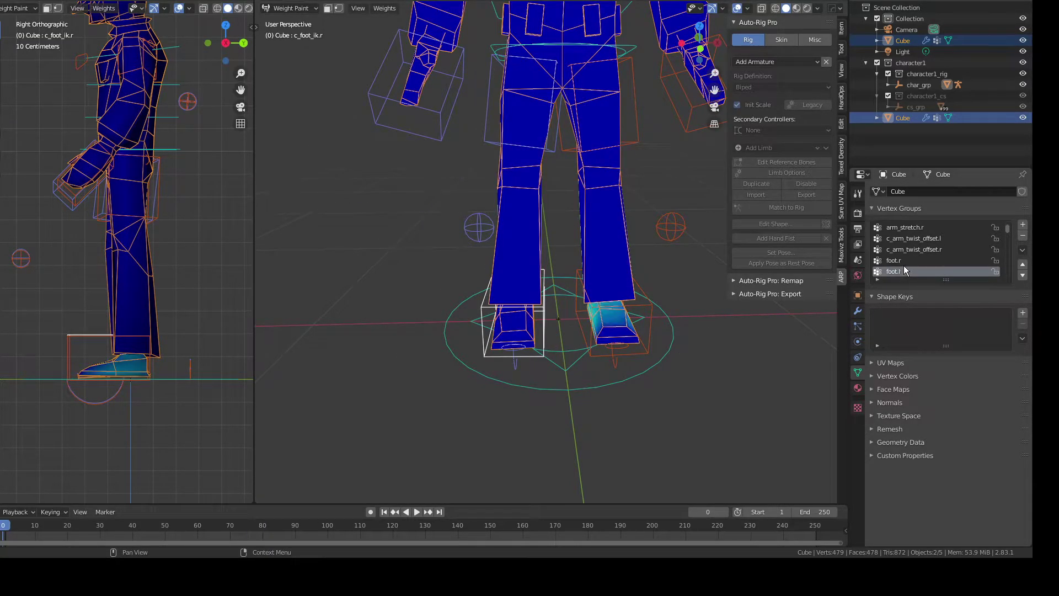
key("Down")
key("g")
right_click(572, 282)
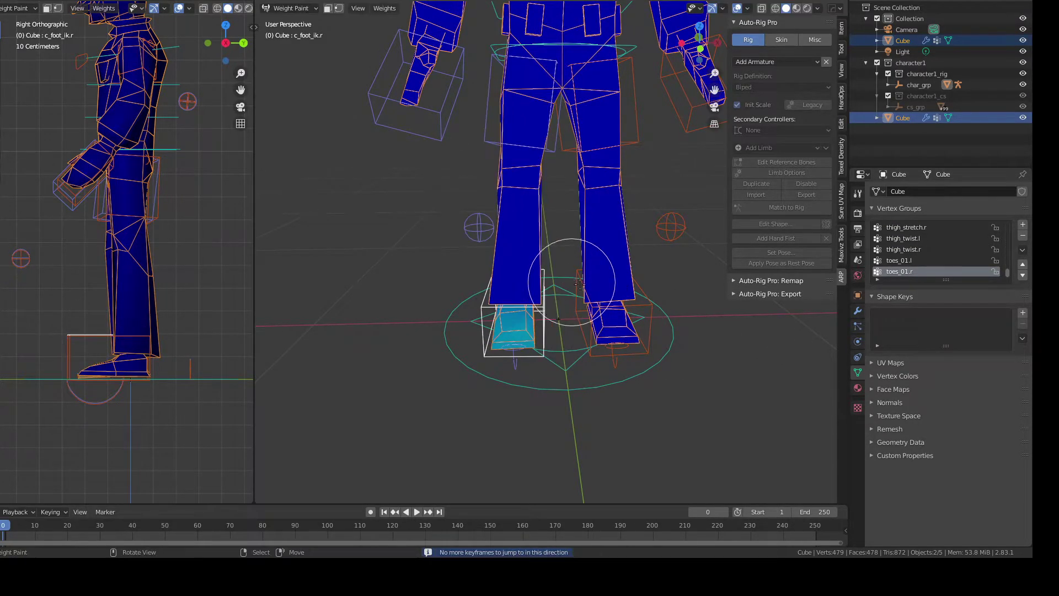
- Check the toes_01.l and thigh_twist.r weights while test-moving the right foot controller, cancelling each move
left_click(906, 261)
key("g")
right_click(647, 256)
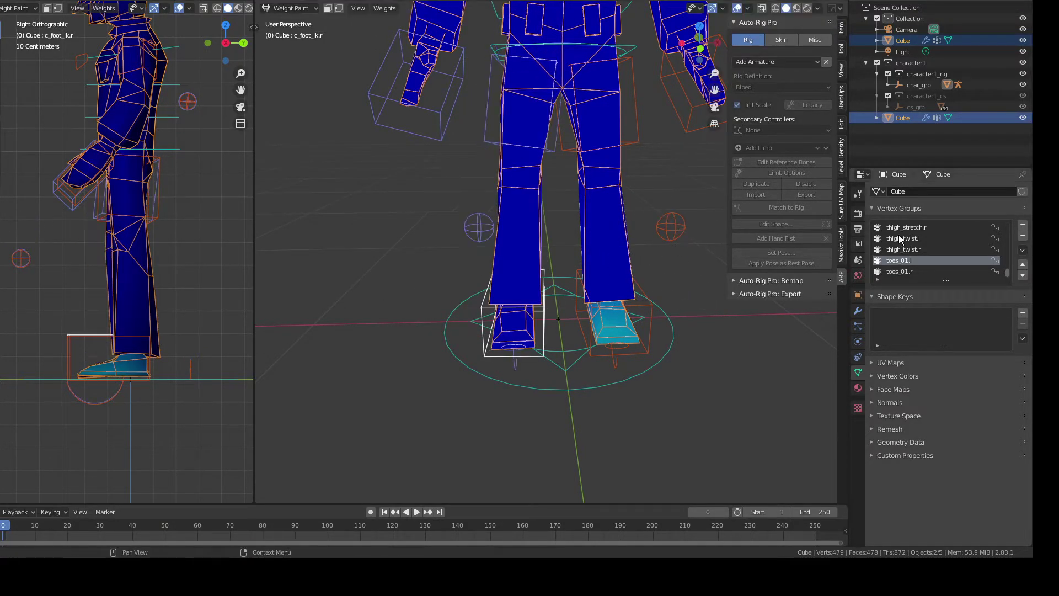
left_click(902, 246)
key("g")
right_click(619, 225)
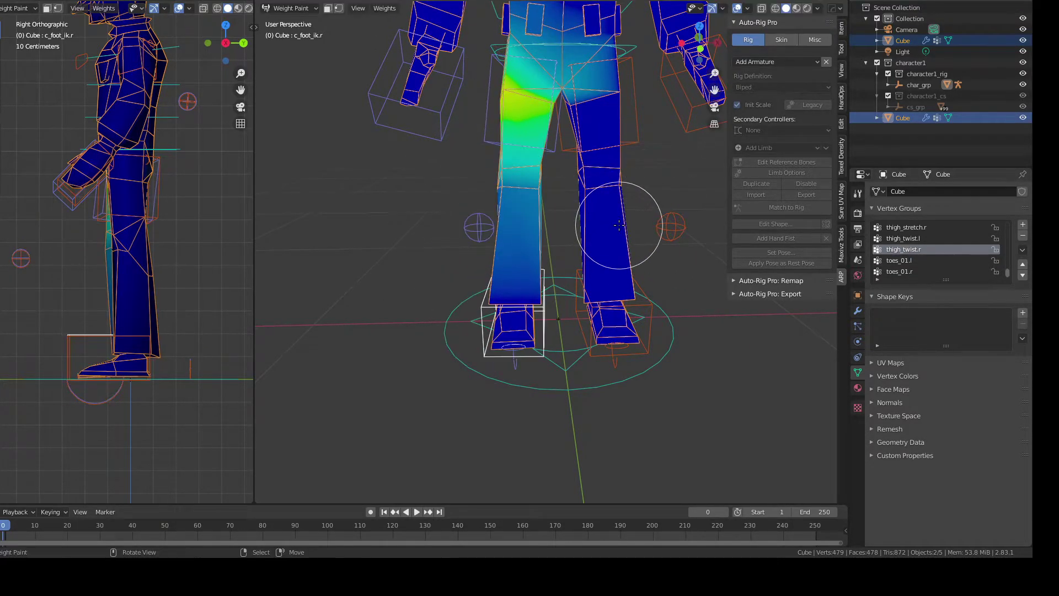
- Test the left hand IK controller's movement with the c_arm_twist_offset.r weights displayed, cancelling each move
middle_click_drag(618, 225, 606, 308, "shift")
scroll(615, 265, "down", 3)
key("g")
right_click(622, 241)
right_click(635, 228)
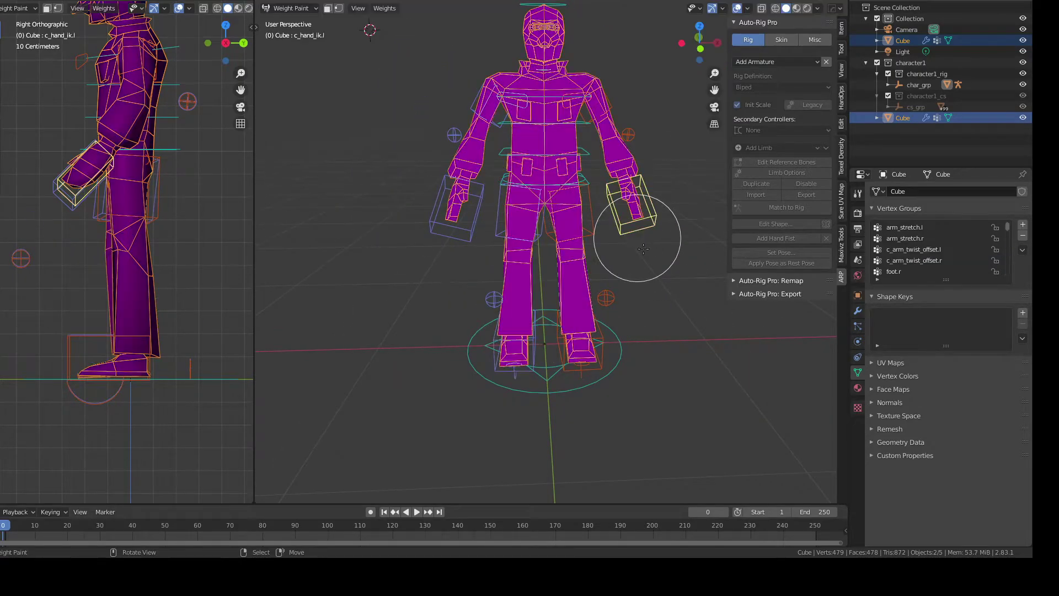
left_click(914, 260)
key("g")
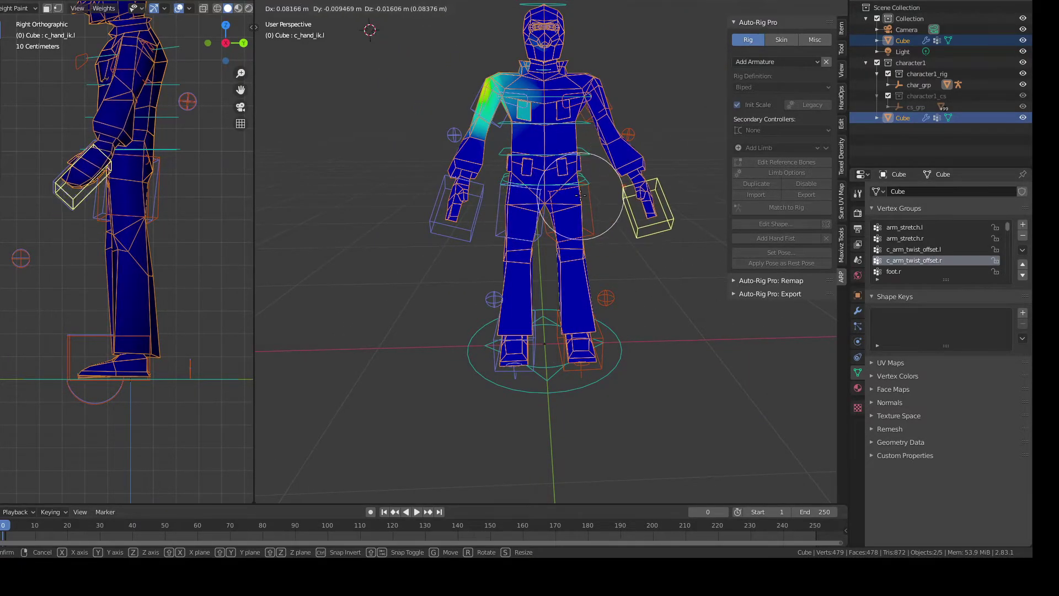
right_click(583, 196)
key("g")
right_click(571, 188)
- Select the right hand IK controller and test-move it without keeping the new position
right_click(484, 200)
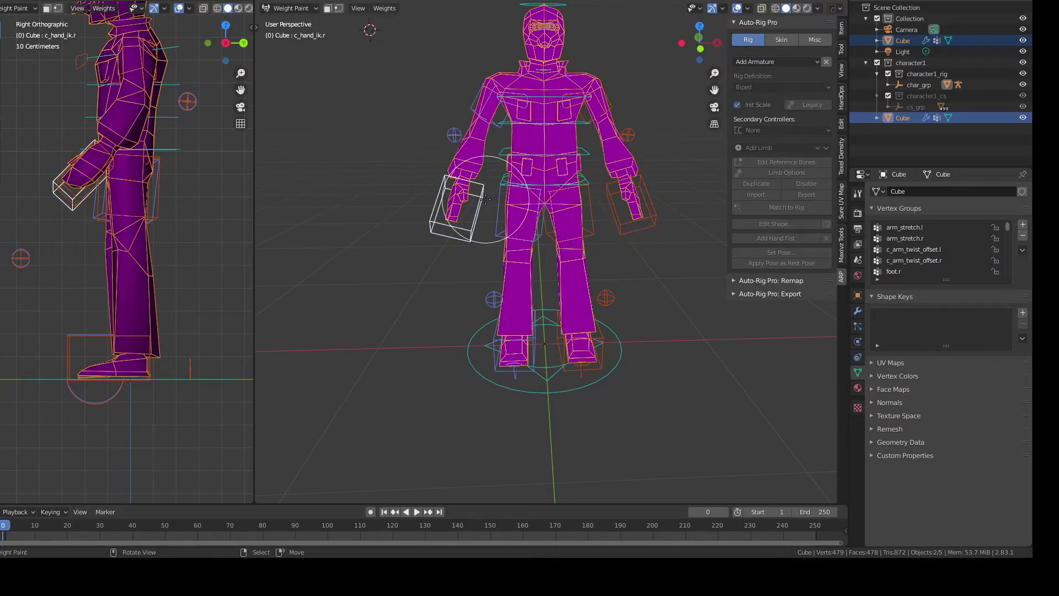
key("g")
right_click(453, 190)
- Step through the vertex groups from c_arm_twist_offset.l to toes_01.r to check which side each one influences
left_click(945, 247)
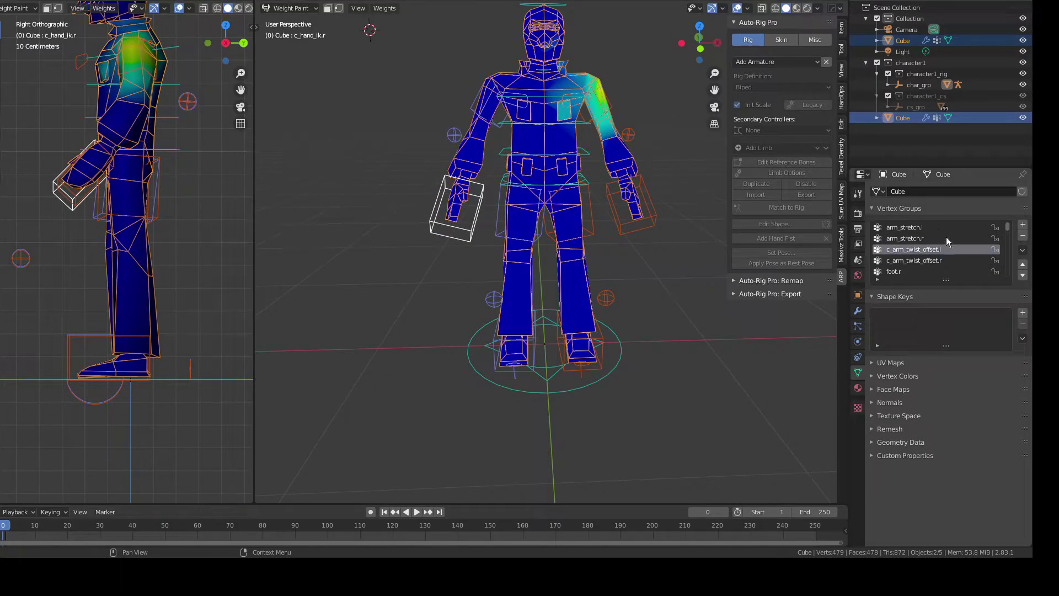
key("Down")
key("Down")
key("Down")
key("Down")
key("Down")
key("Down")
key("Down")
key("Down")
key("Down")
key("Down")
key("Down")
key("Down")
key("Down")
key("Down")
key("Down")
key("Down")
key("Down")
key("Down")
key("Down")
key("Down")
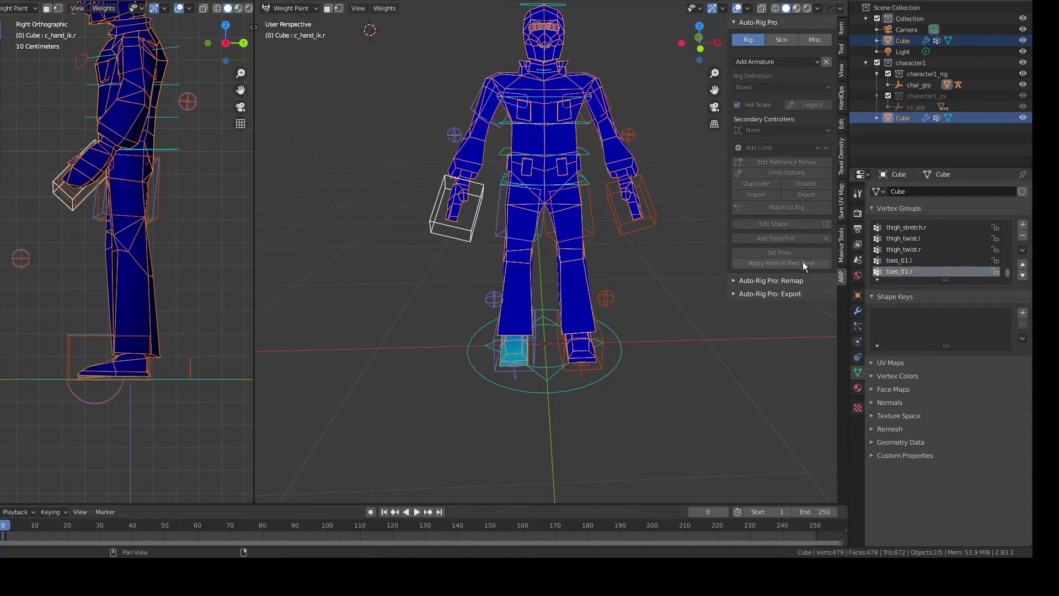
- Step back up the vertex groups from toes_01.r to spine_02.x, examining the leg and spine weights
scroll(922, 256, "up", 2, "ctrl")
scroll(923, 256, "up", 2, "ctrl")
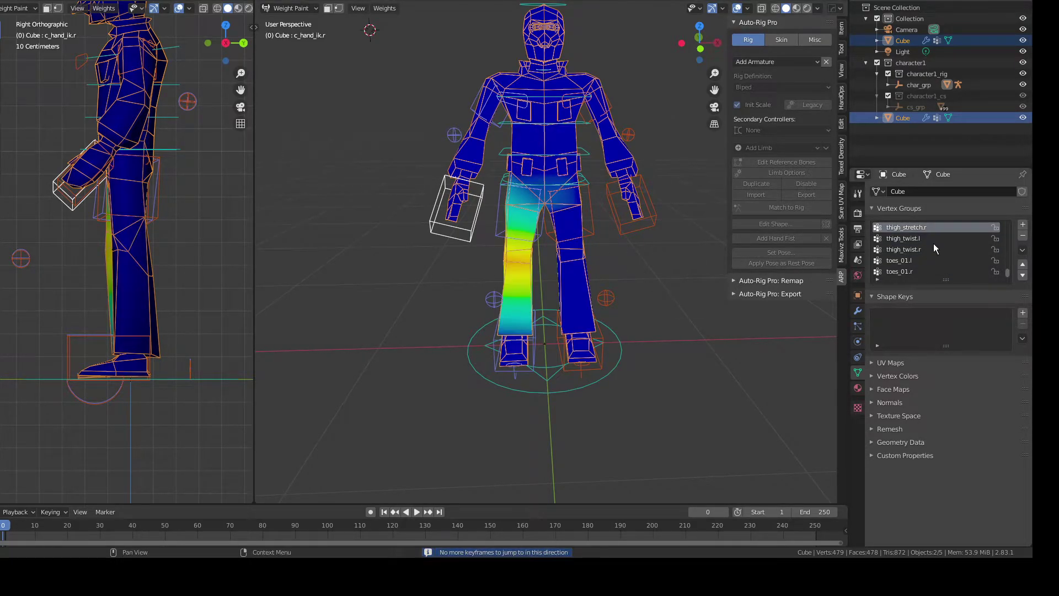
scroll(935, 248, "up", 2, "ctrl")
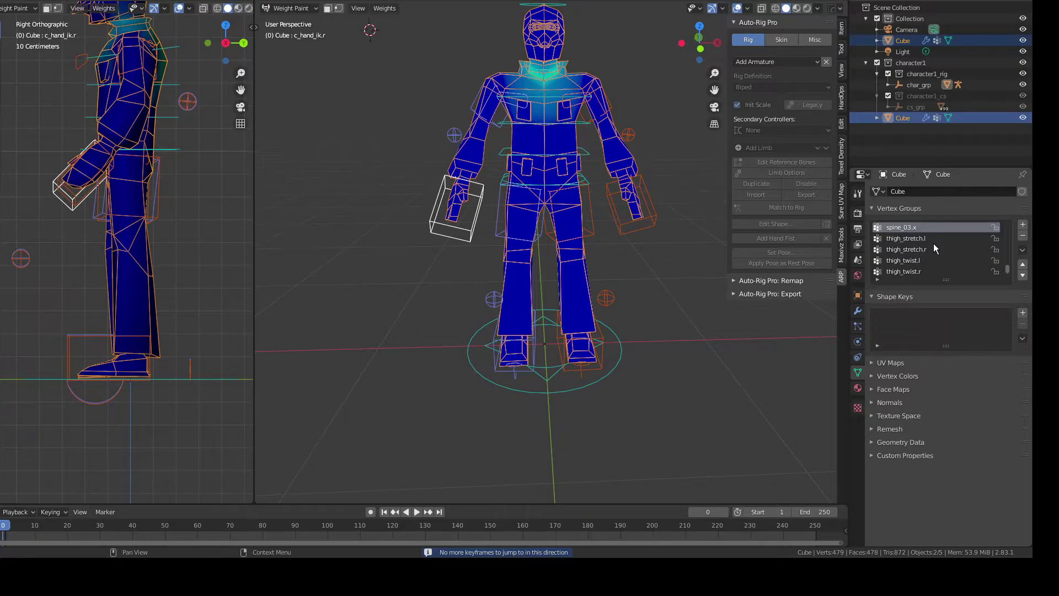
scroll(935, 248, "up", 1, "ctrl")
- Test-move the right hand IK controller with the spine_02.x weights shown, cancel it, and select the c_spine_02.x controller
scroll(624, 187, "up", 1)
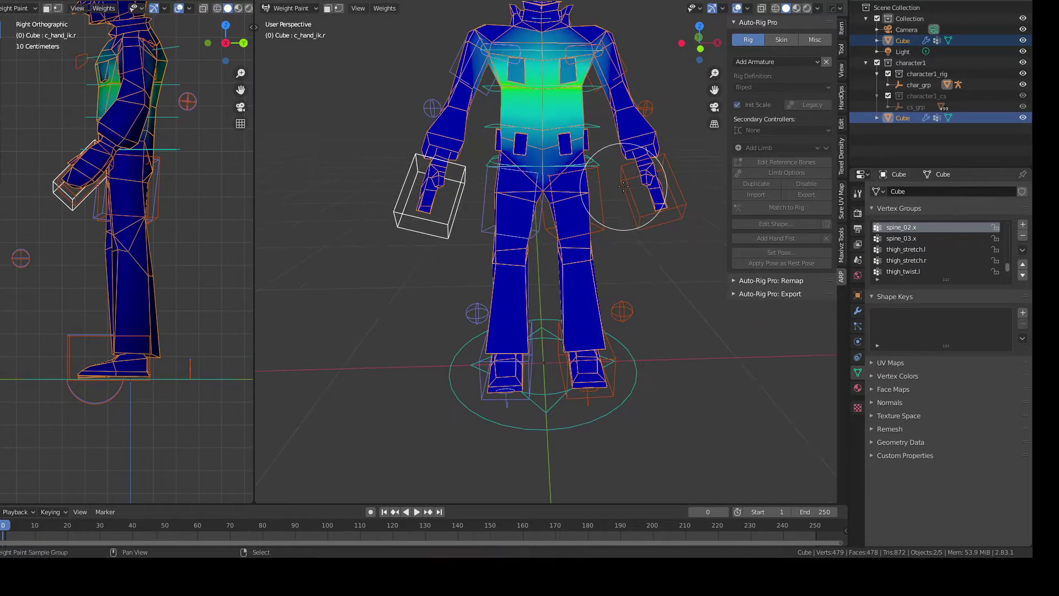
middle_click_drag(623, 188, 603, 275, "shift")
key("g")
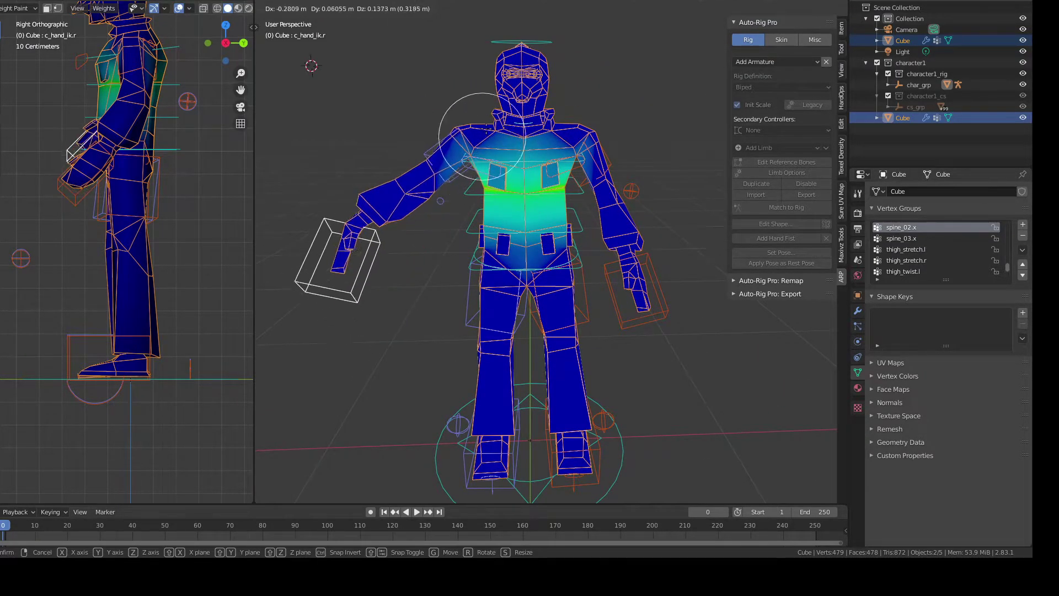
right_click(534, 199)
left_click(534, 192, "ctrl")
- Inspect the arm, forearm and hand vertex group weights, ending on the c_arm_twist_offset.r group
left_click(878, 241)
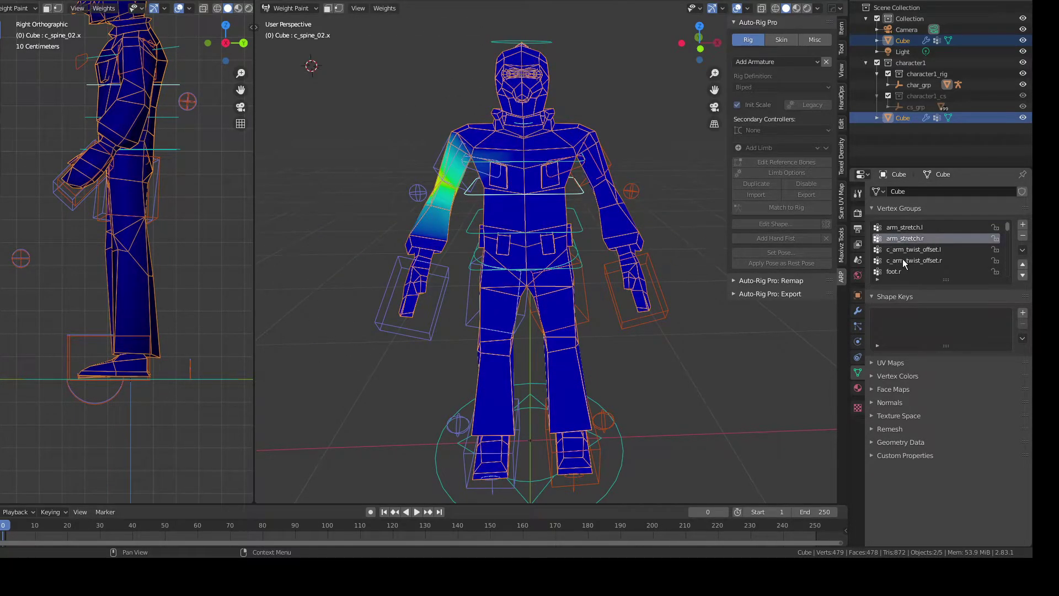
scroll(903, 259, "down", 7, "ctrl")
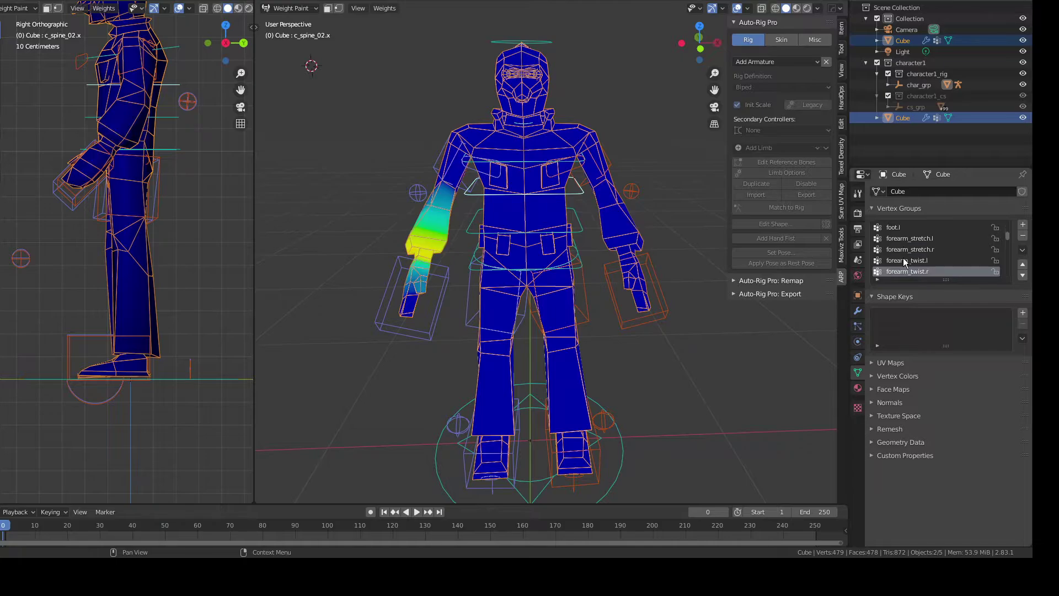
scroll(907, 257, "down", 4, "ctrl")
scroll(908, 257, "up", 2, "ctrl")
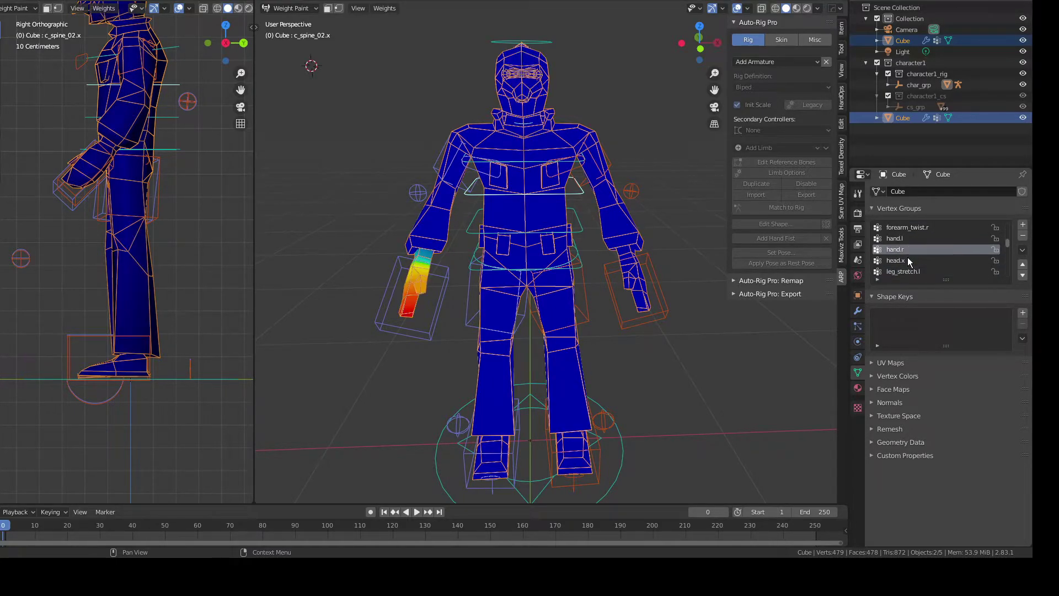
scroll(907, 257, "up", 7, "ctrl")
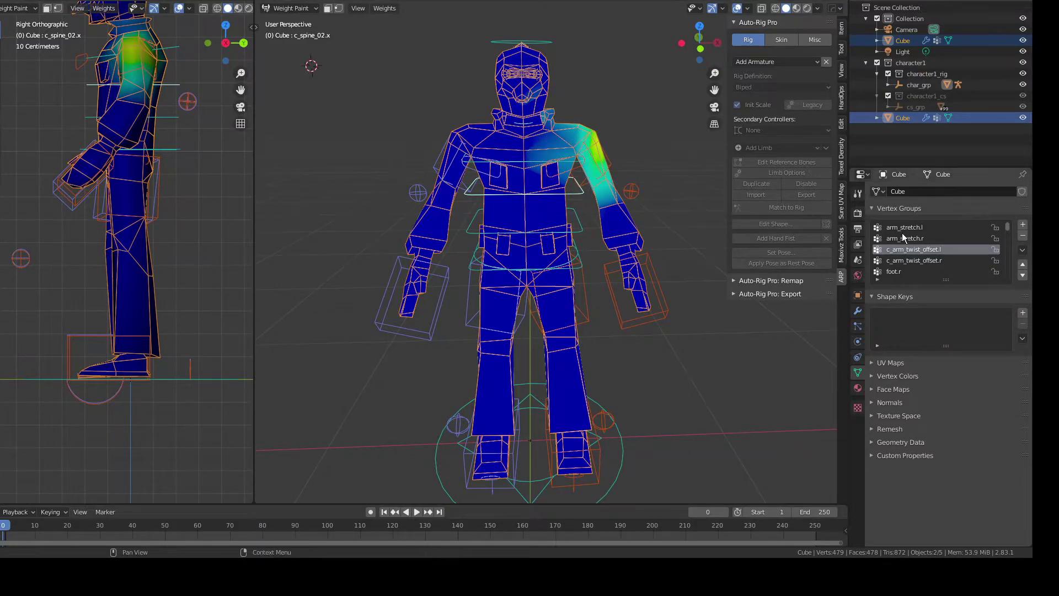
left_click(923, 261)
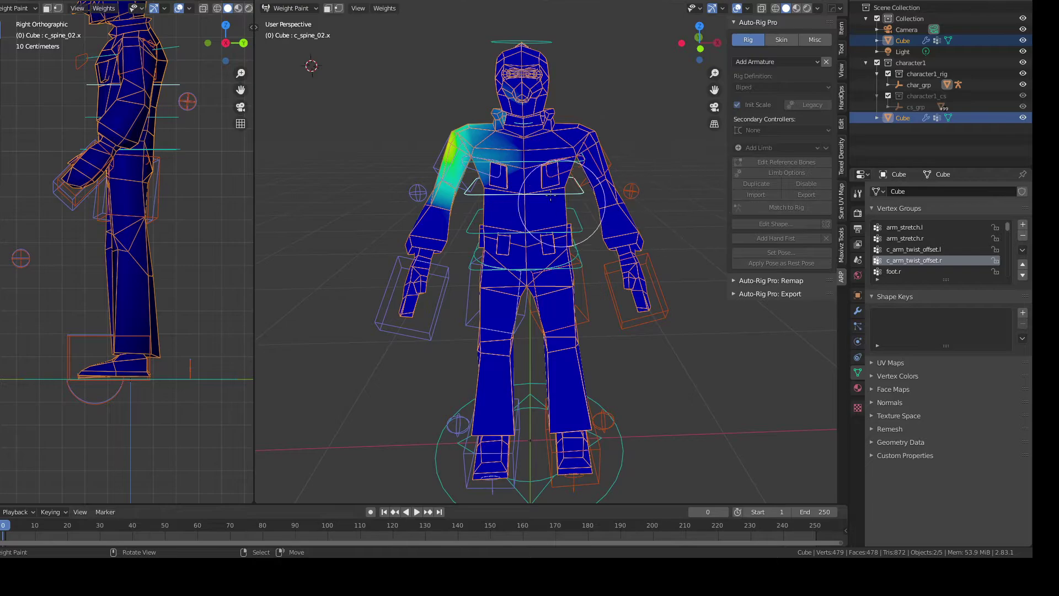
key("g")
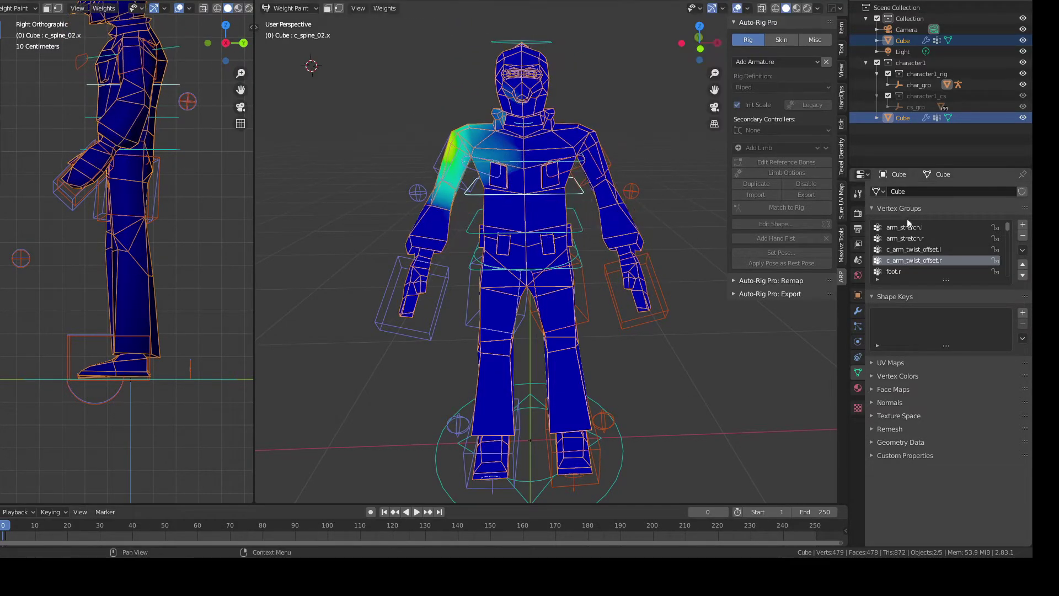
- Step through the arm, foot, forearm and hand vertex groups from arm_stretch.l to hand.r, checking the side each influences
left_click(908, 228)
key("Down")
key("Down")
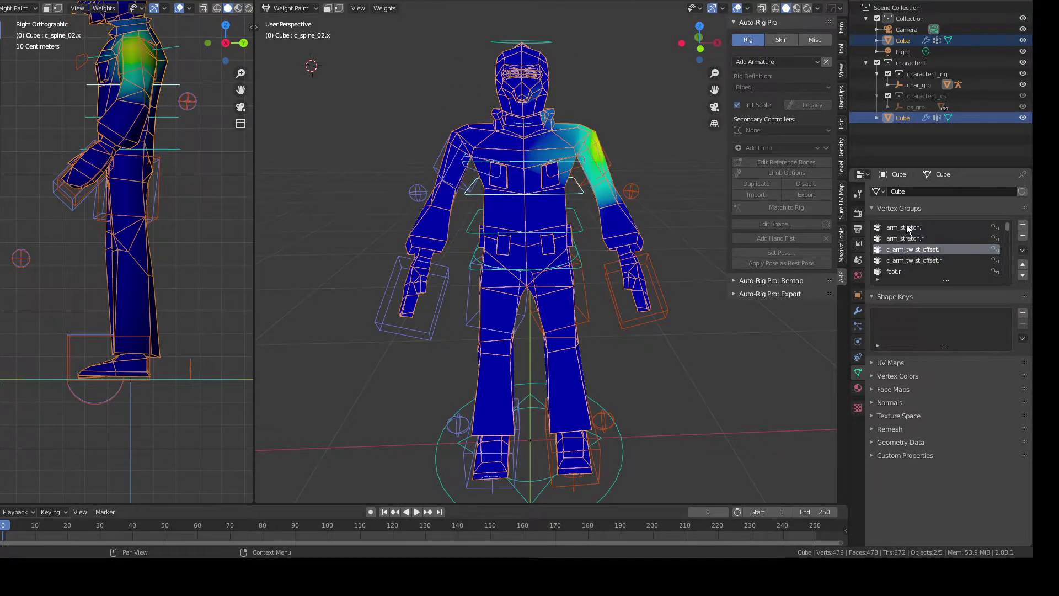
key("Down")
key("Down")
key("Down")
key("Down")
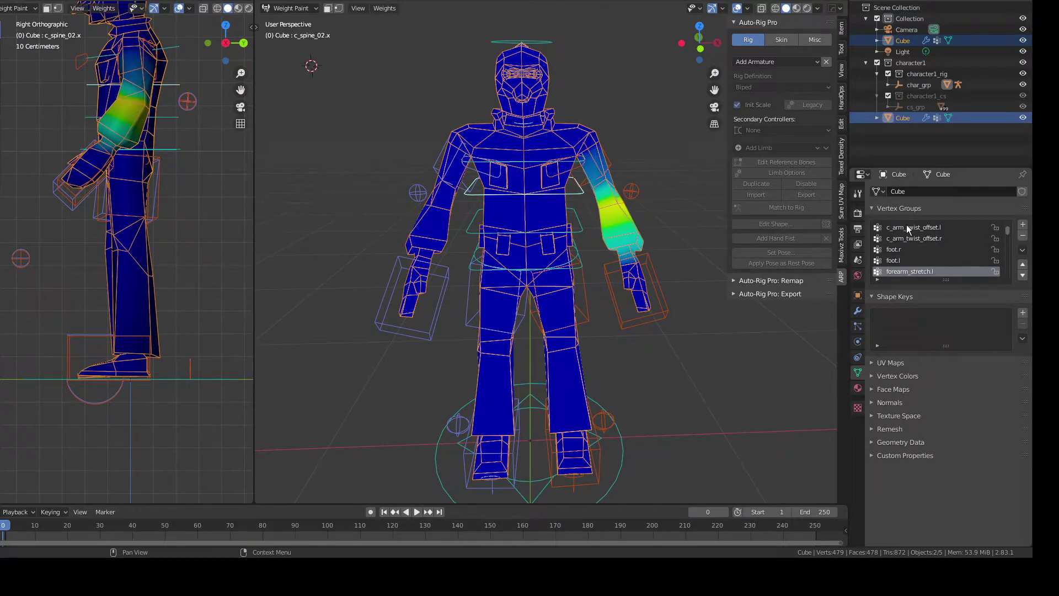
key("Down")
key("Down")
key("Down")
key("Down")
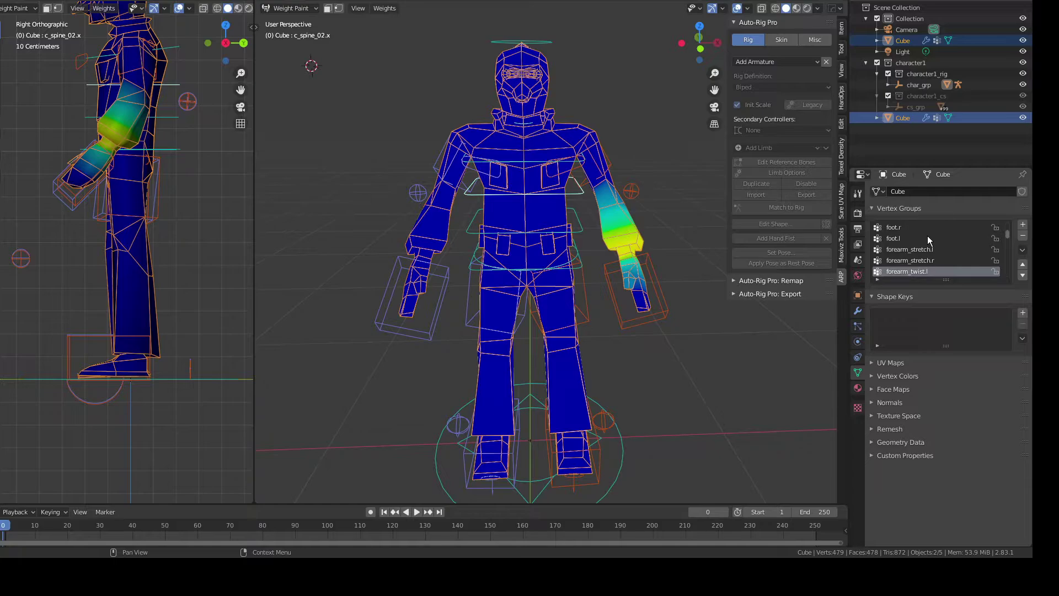
key("Down")
key("Down")
key("Down")
key("Down")
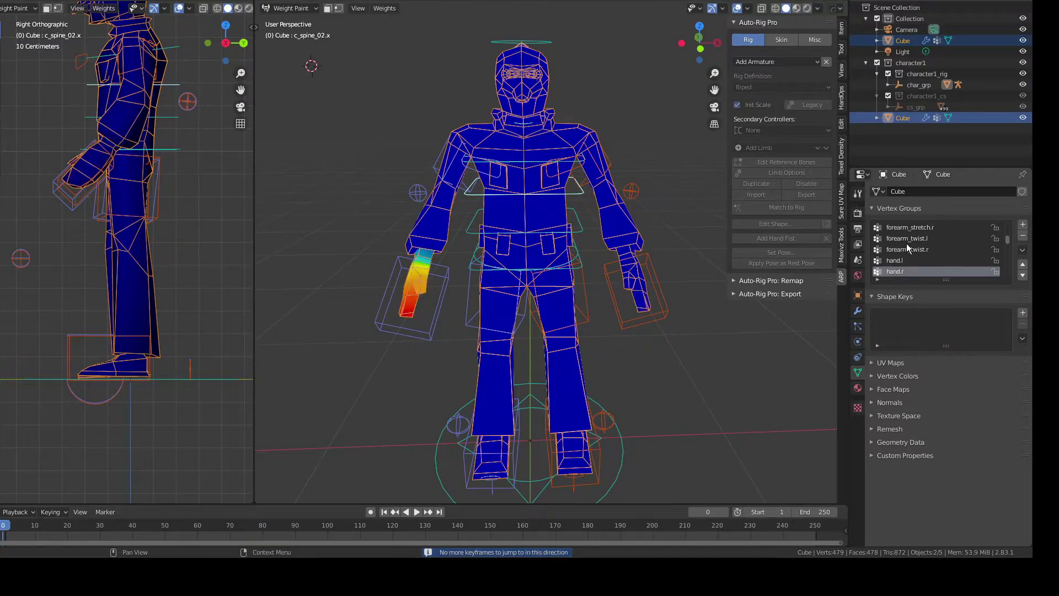
- Continue through the head, leg, neck and root vertex groups to shoulder.r, examining their weights
key("Down")
key("Down")
key("Down")
key("Down")
key("Down")
key("Down")
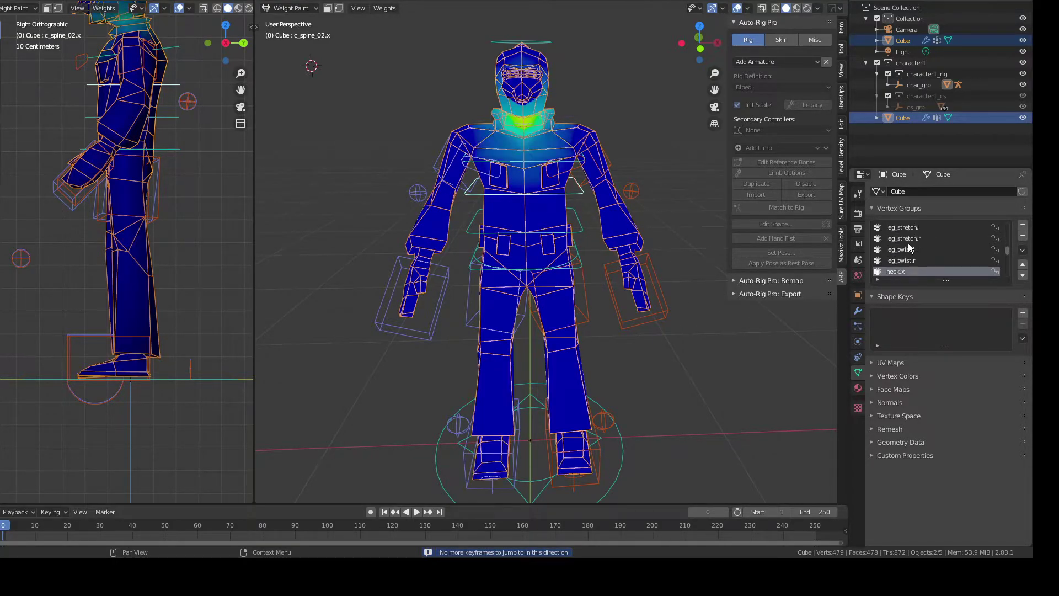
key("Down")
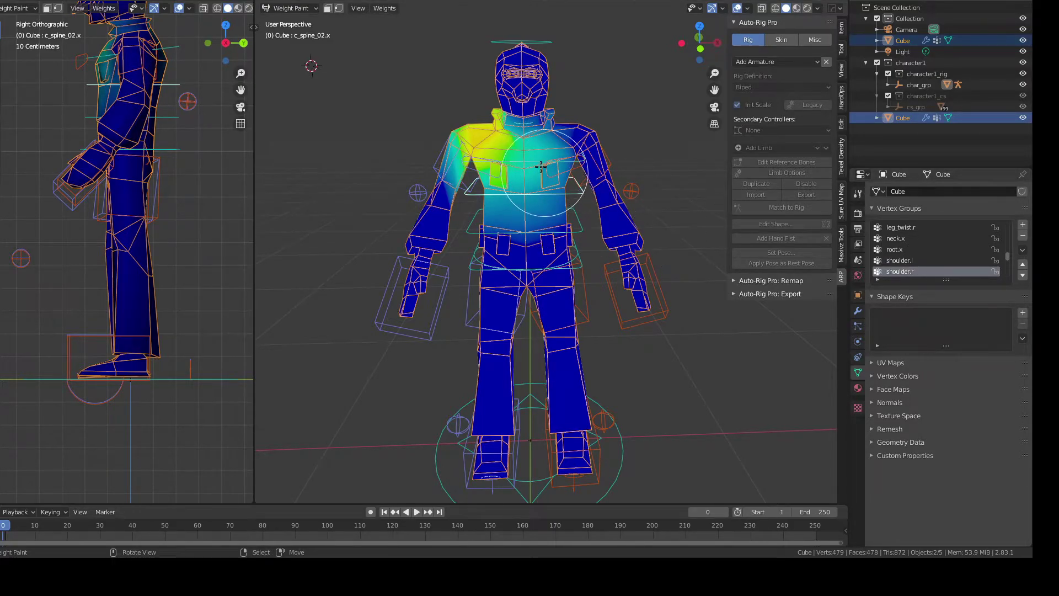
- Test-rotate the upper chest controller and the c_spine_02.x controller, cancelling each rotation
scroll(526, 149, "up", 3)
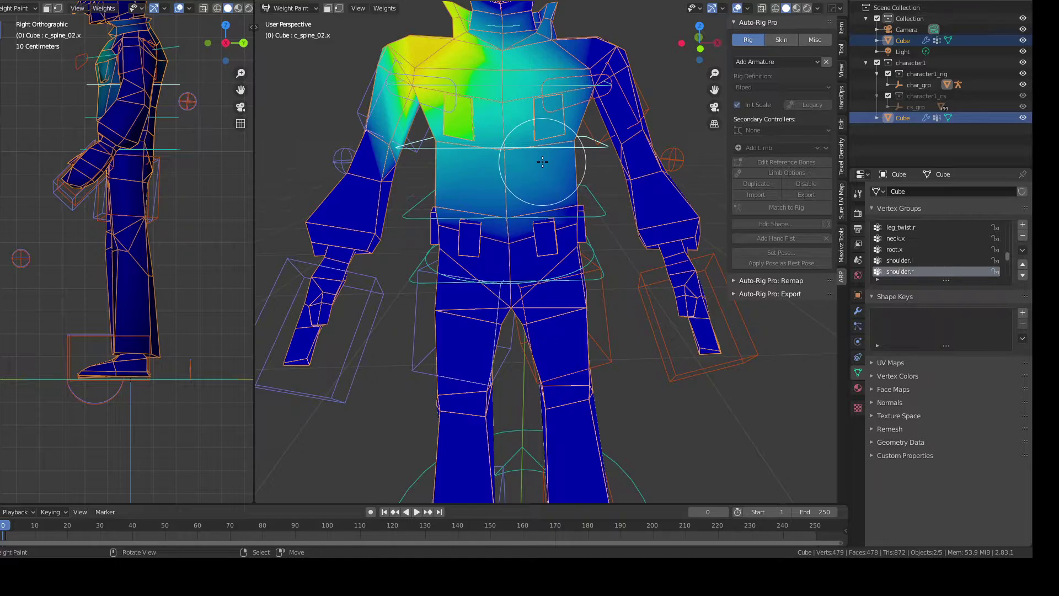
right_click(376, 272)
right_click(531, 88)
key("r")
right_click(626, 150)
right_click(587, 148)
key("r")
right_click(596, 149)
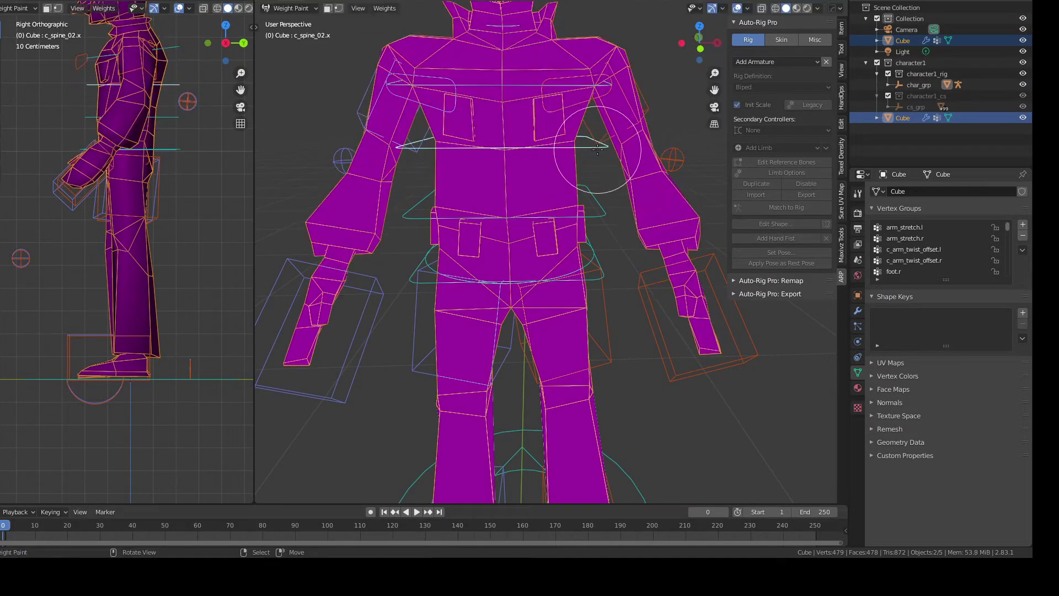
- Recheck the vertex groups from arm_stretch.l down to head.x for matching left and right arm weights
left_click(918, 227)
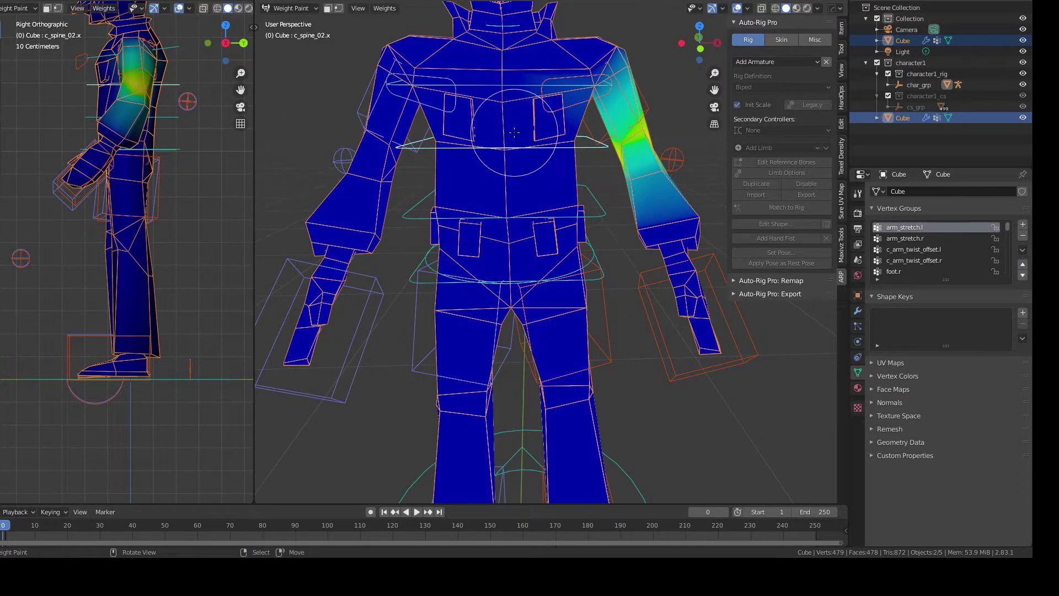
key("Down")
key("Down")
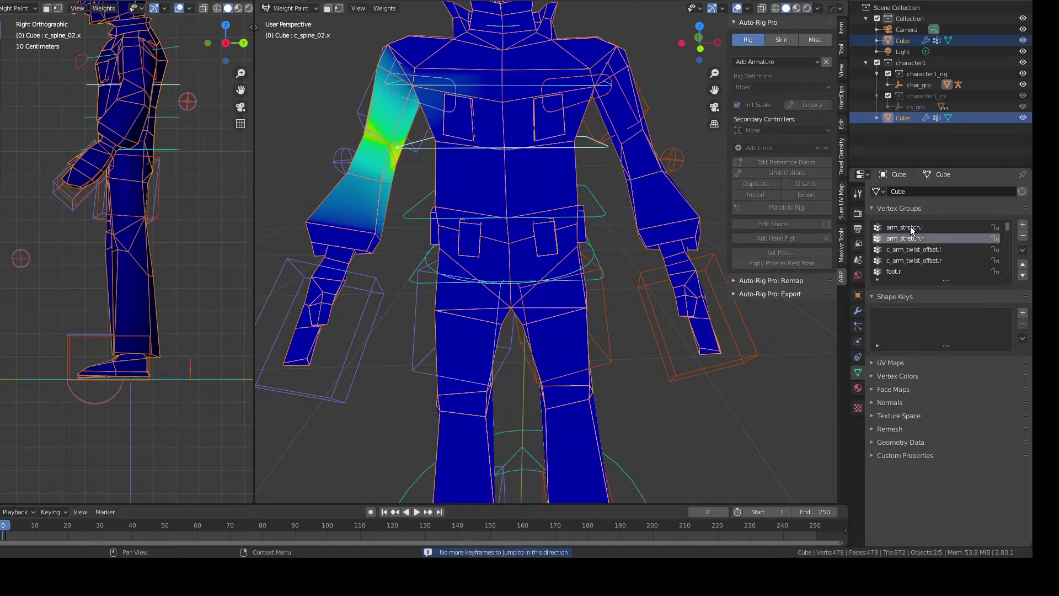
key("Down")
key("Down")
key("Down")
key("Down")
key("Down")
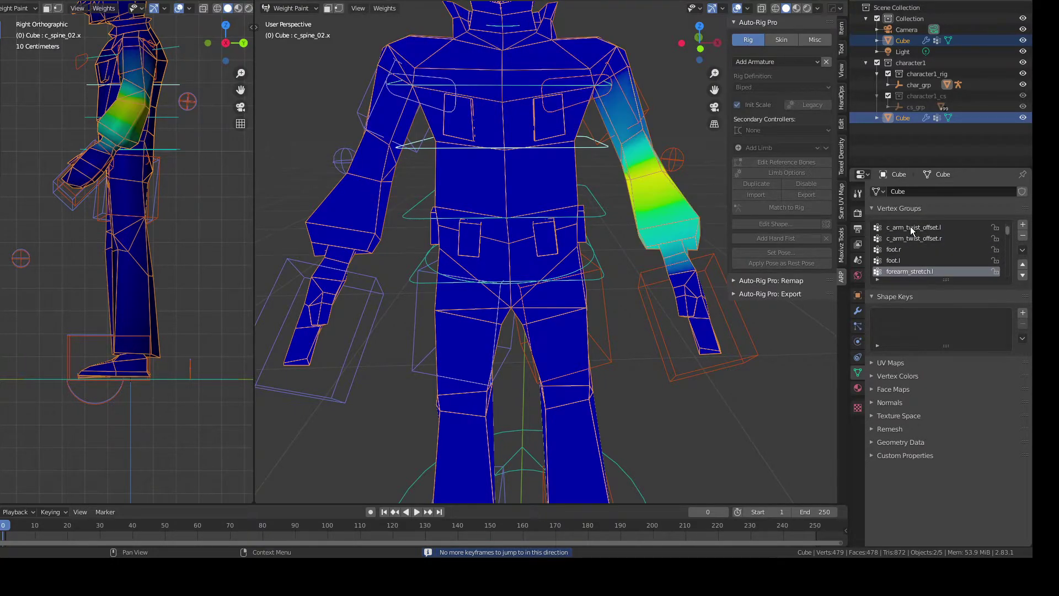
key("Down")
key("Down")
key("Down")
key("Down")
key("Down")
key("Down")
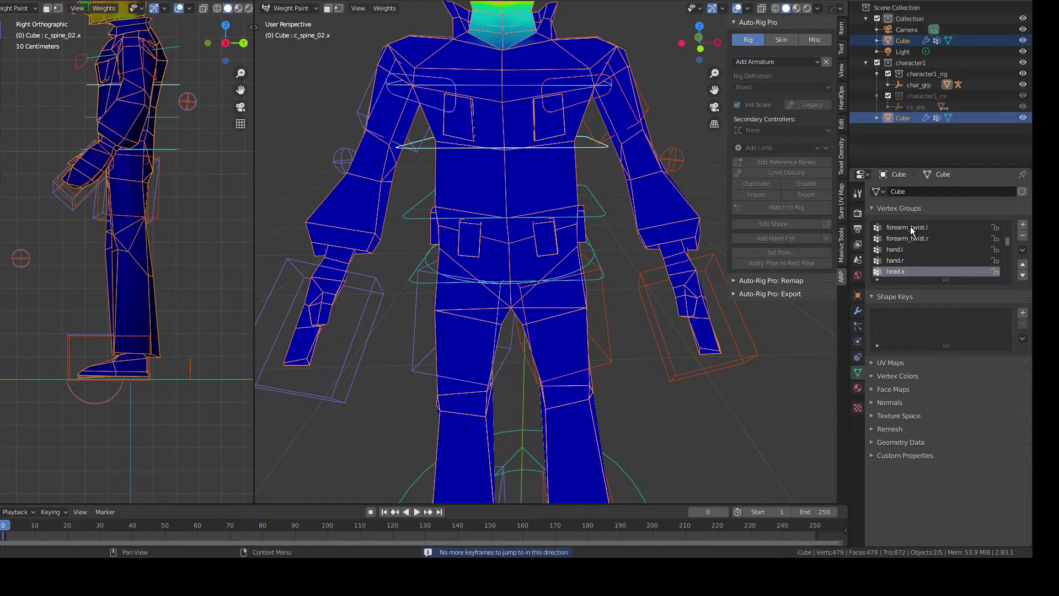
- Inspect the leg_stretch and leg_twist vertex groups on both sides, ending on neck.x
key("Down")
key("Down")
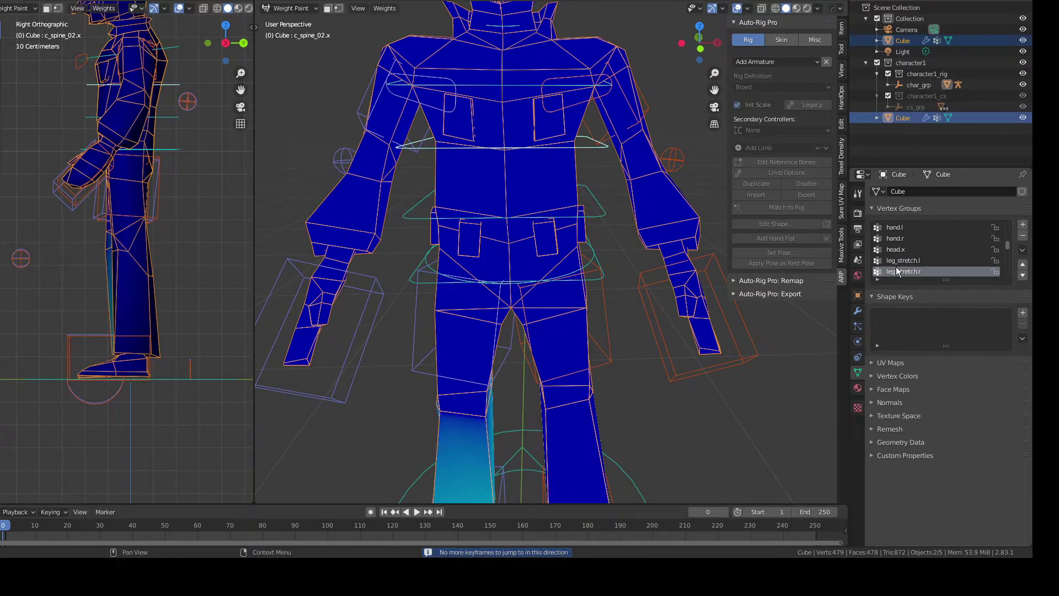
key("Down")
key("Down")
key("Down")
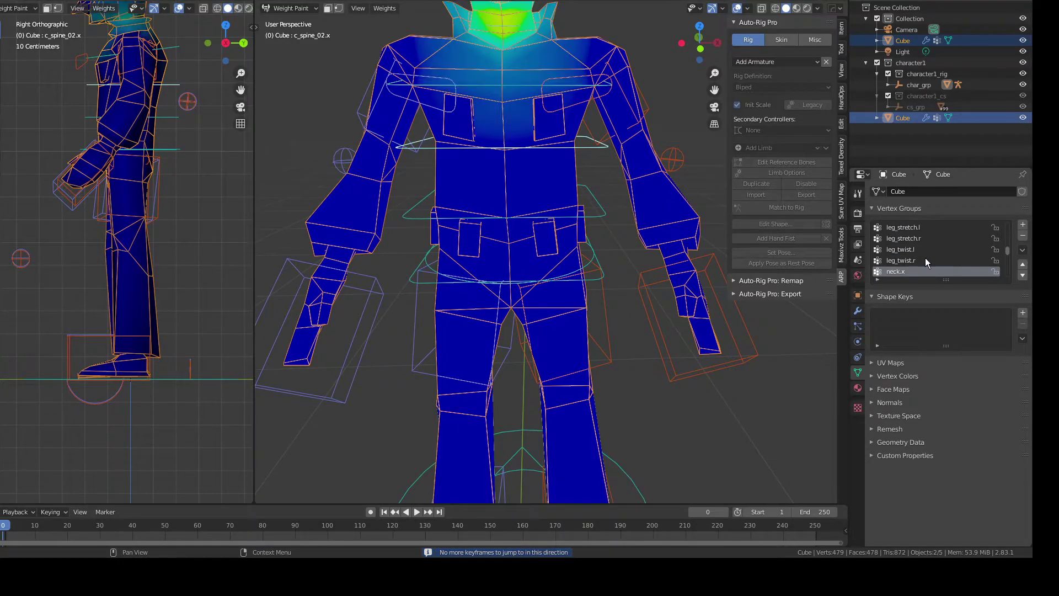
- Test-rotate the c_spine_02.x controller with the neck.x weights shown, cancel it, and display the root.x weights
scroll(631, 191, "down", 4)
key("r")
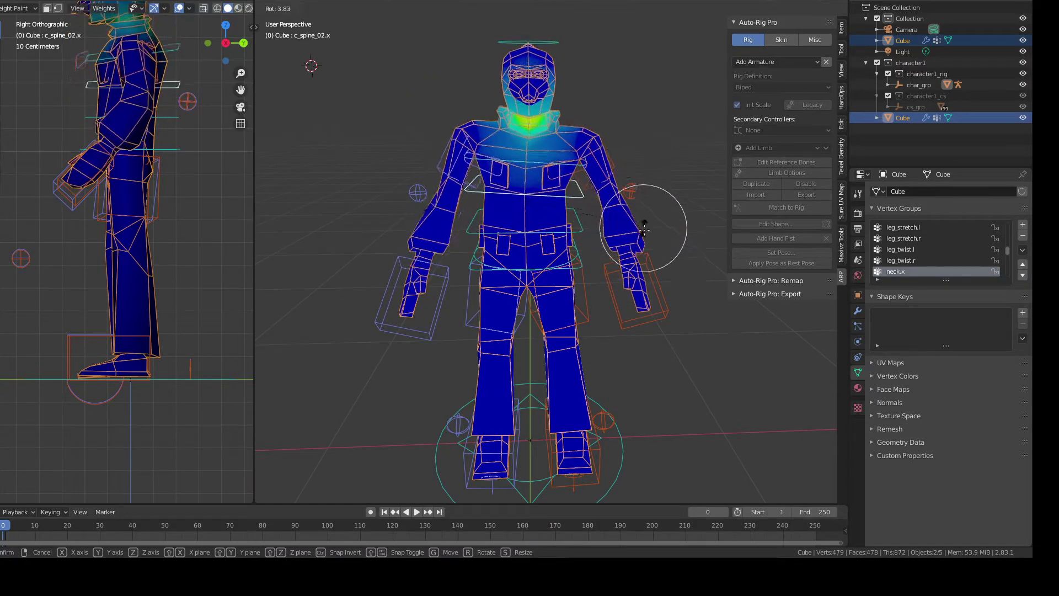
right_click(636, 241)
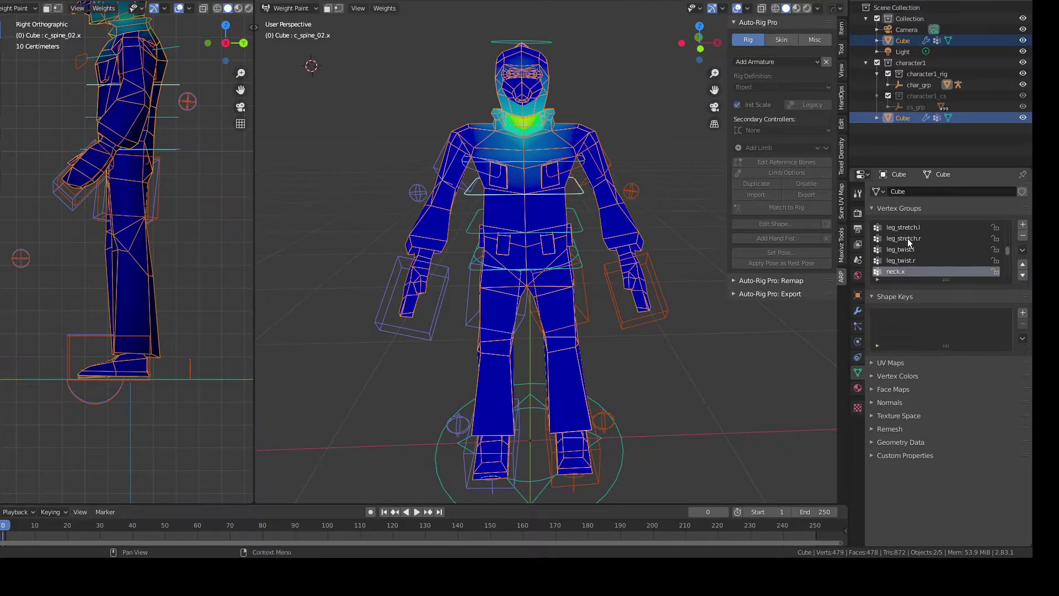
scroll(913, 239, "down", 1, "ctrl")
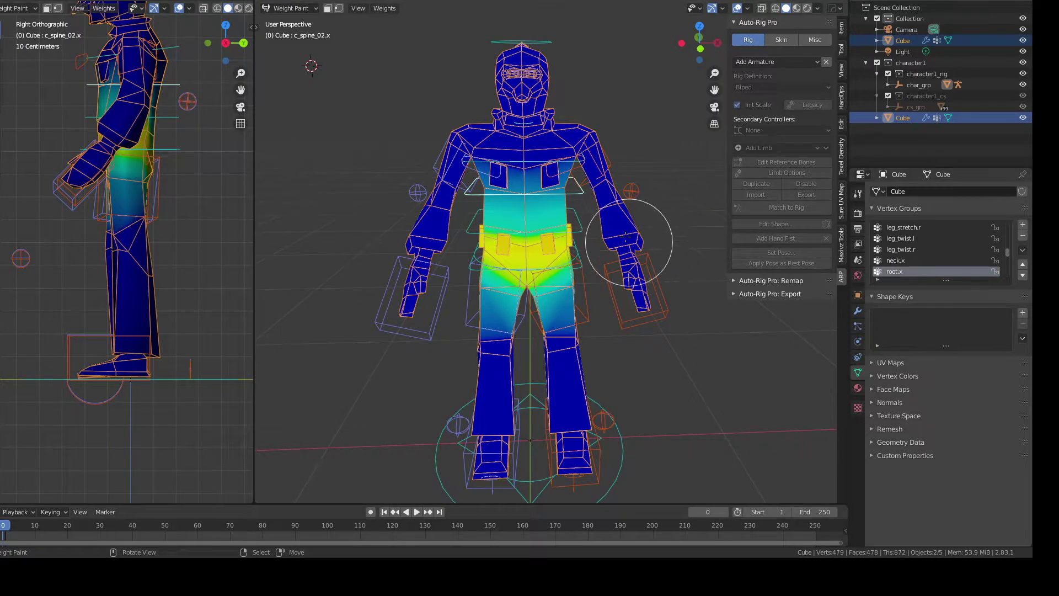
key("Up")
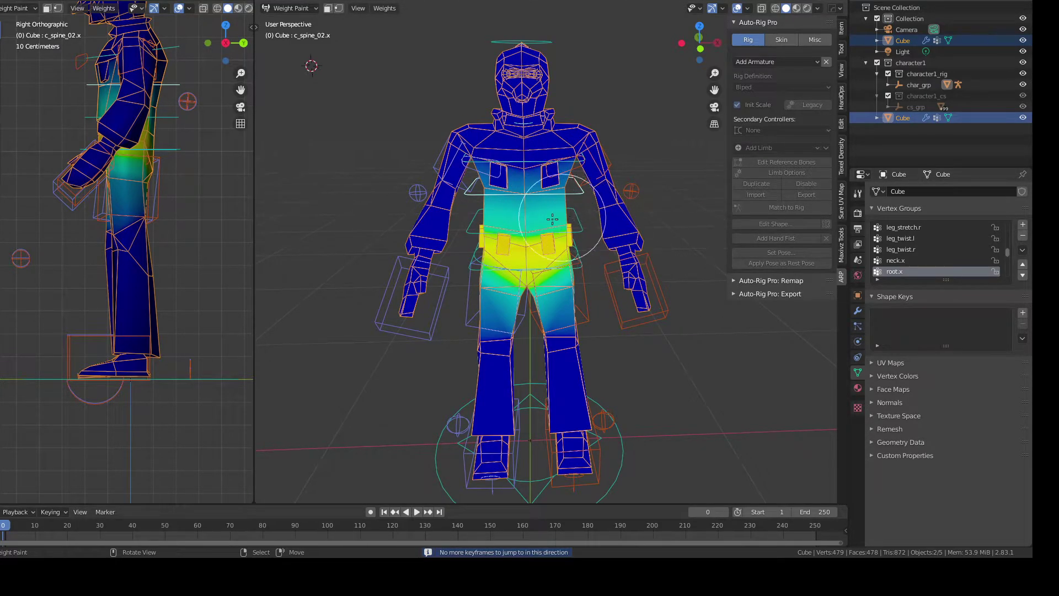
- Show the shoulder.l weights and test-rotate the c_spine_02.x controller freely and around global Z, cancelling the rotation
middle_click_drag(613, 257, 589, 282)
key("Down")
middle_click_drag(677, 238, 684, 204)
key("r")
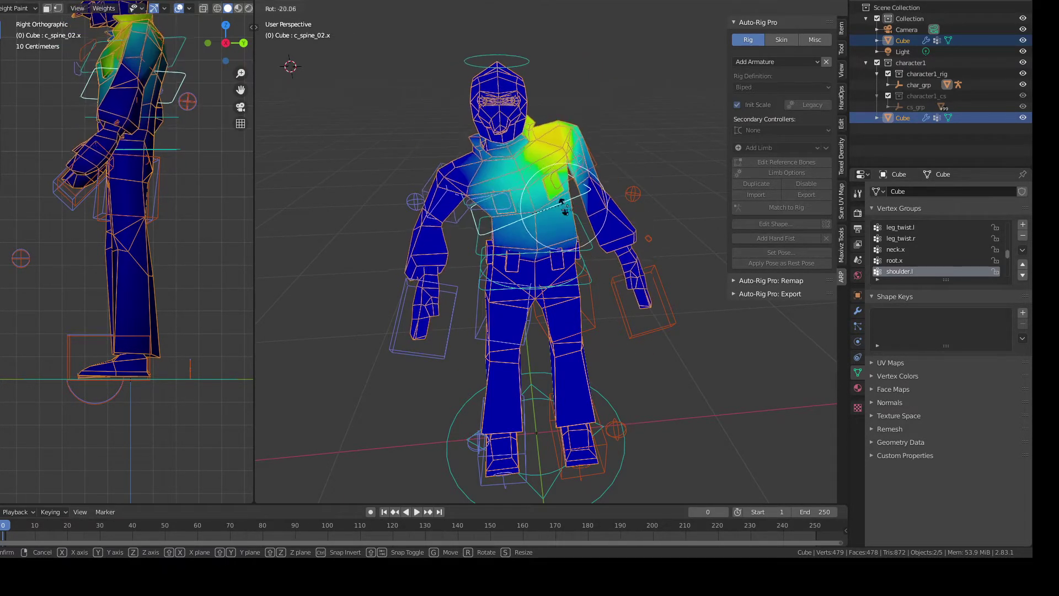
left_click(590, 224)
key("r")
key("z")
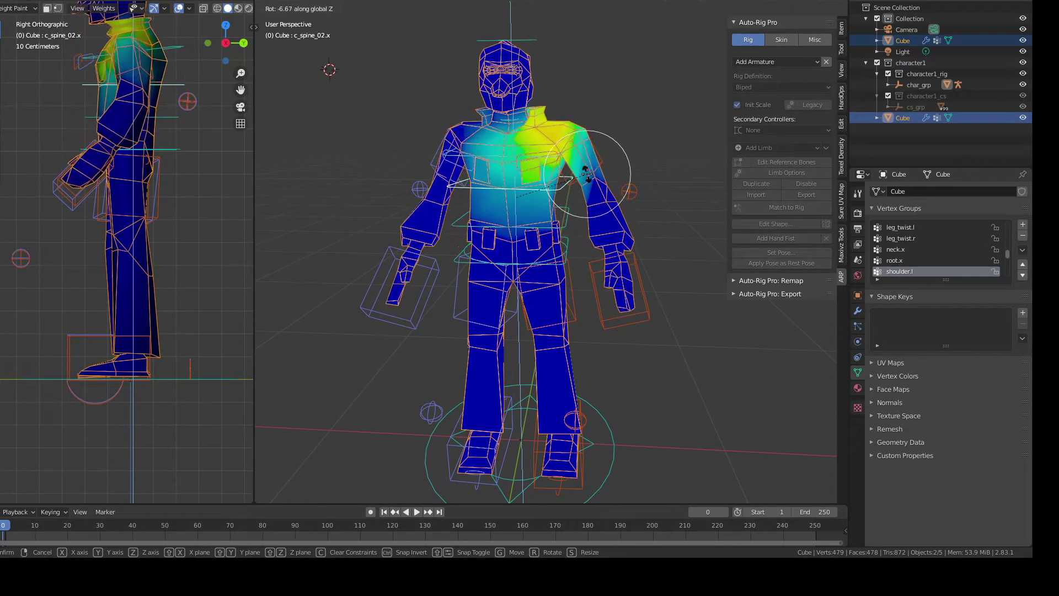
right_click(589, 197)
middle_click_drag(619, 247, 612, 269, "shift")
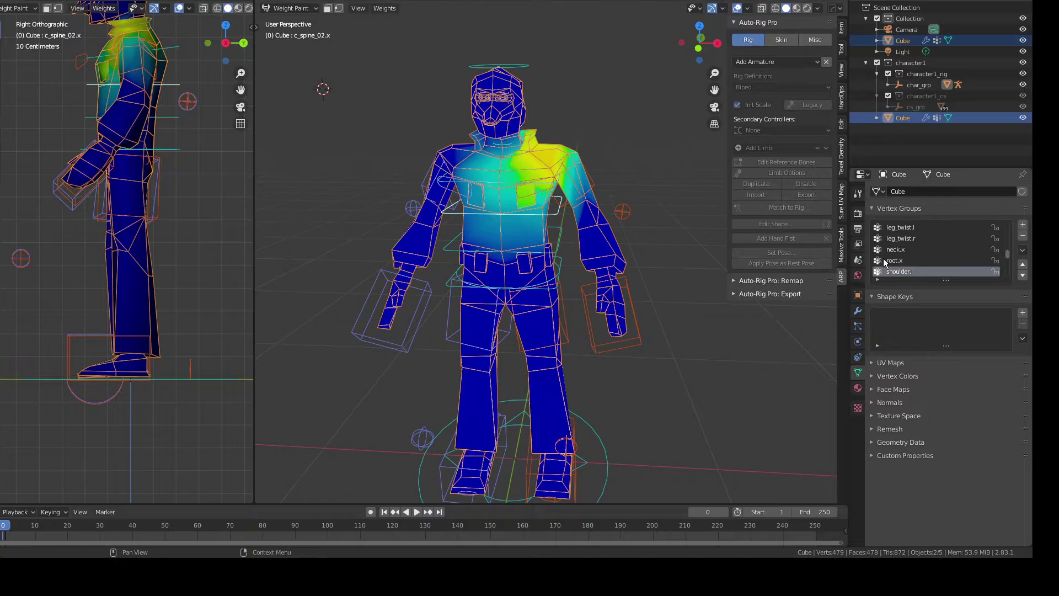
- Examine the shoulder.r, spine_01.x and spine_02.x vertex group weights on the torso
scroll(923, 266, "down", 1, "ctrl")
middle_click_drag(584, 219, 596, 220)
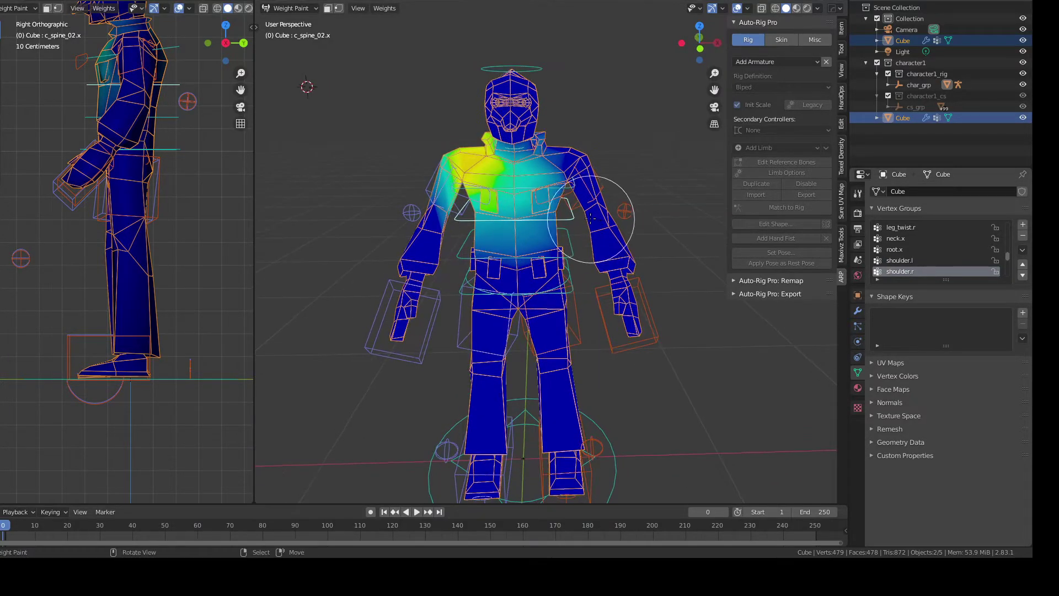
scroll(908, 240, "down", 2, "ctrl")
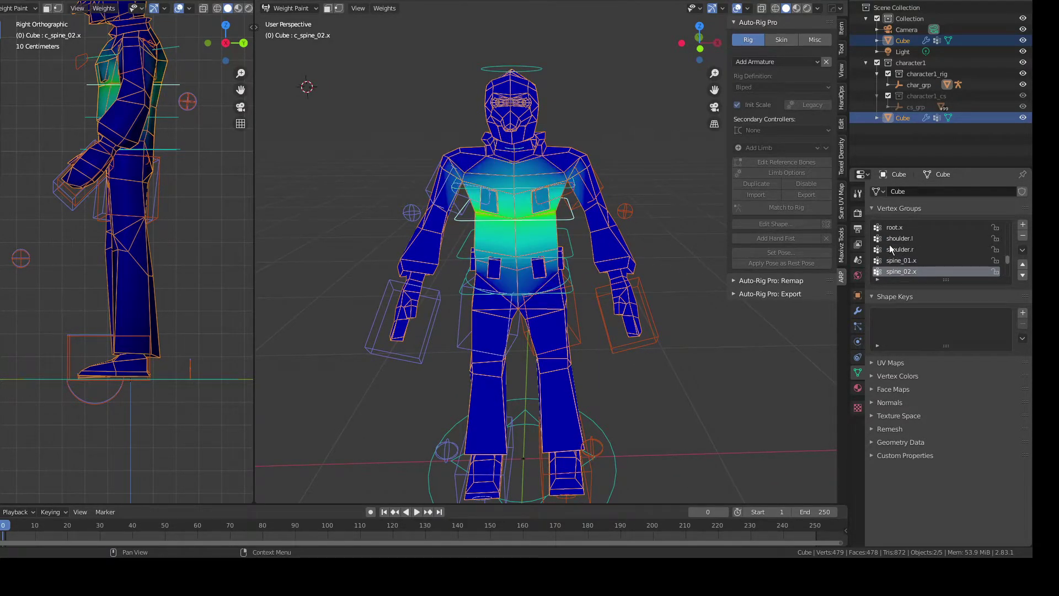
mouse_move(639, 231)
middle_mouse_down()
mouse_move(596, 232)
mouse_move(634, 226)
middle_mouse_up()
scroll(897, 274, "down", 1, "ctrl")
- Select the c_head.x controller, test-rotate it around global X, and cancel the rotation
middle_click_drag(546, 182, 570, 88)
left_click(570, 88, "ctrl")
key("r")
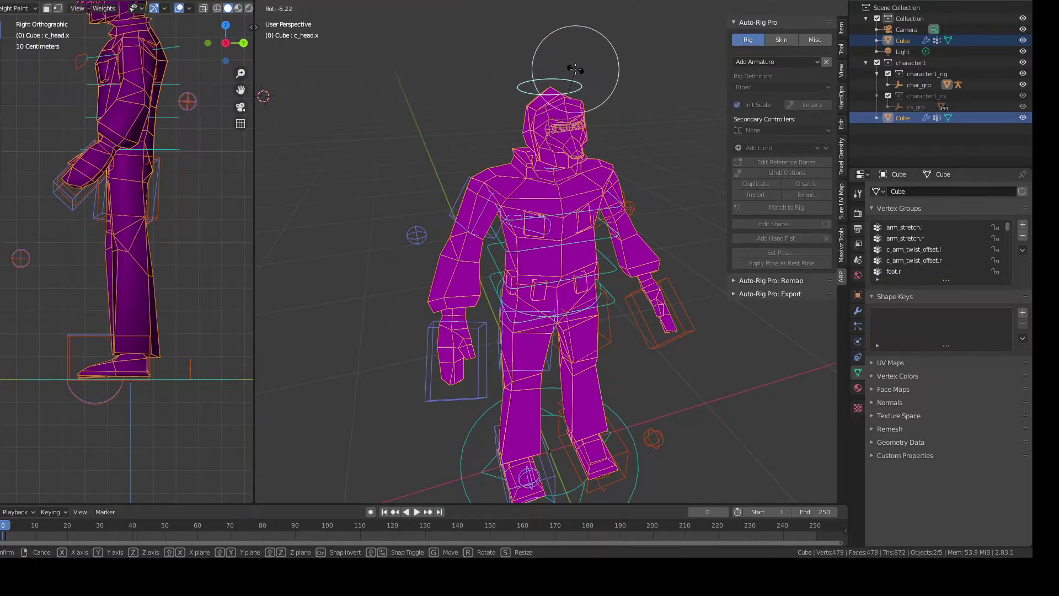
key("x")
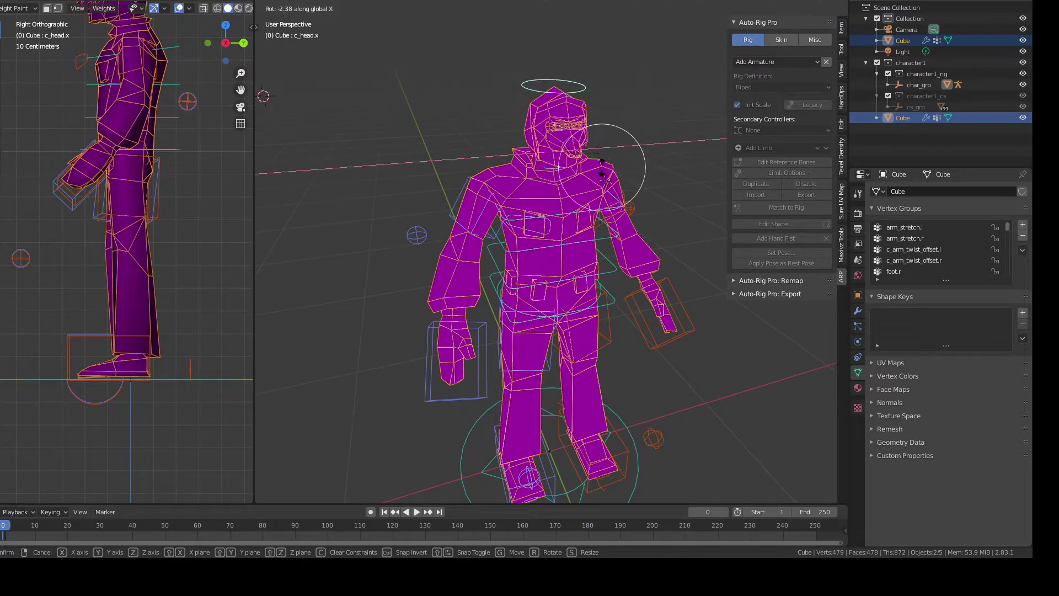
right_click(610, 207)
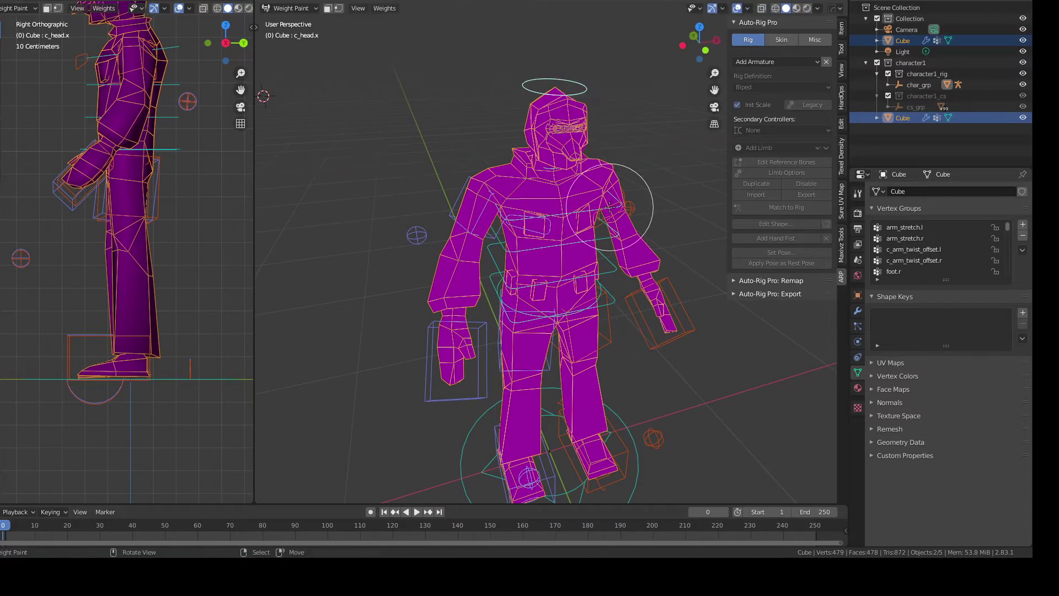
- Test-move the pelvis and spine controllers in turn up to c_spine_02.x, cancelling each move
left_click(915, 272)
right_click(589, 272)
right_click(606, 284)
key("g")
right_click(605, 281)
right_click(602, 248)
key("g")
right_click(605, 236)
right_click(607, 232)
key("g")
right_click(623, 259)
middle_click_drag(622, 268, 589, 275)
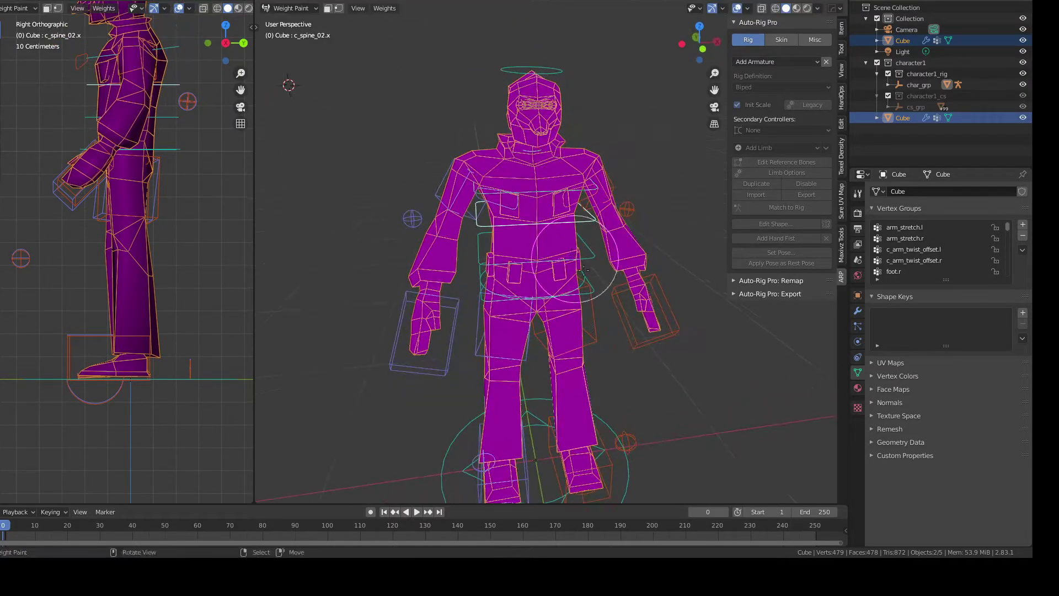
- Test-move the left hand, right hand and left foot IK controllers, cancelling each move
right_click(678, 324)
key("g")
right_click(567, 279)
right_click(463, 323)
key("g")
right_click(469, 328)
middle_click_drag(535, 410, 516, 360, "shift")
right_click(591, 444)
key("g")
right_click(595, 352)
- Leave weight painting on the mesh, select the rig, and open its Auto-Rig Pro reference bones for editing
key("Tab")
key("ctrl+Tab")
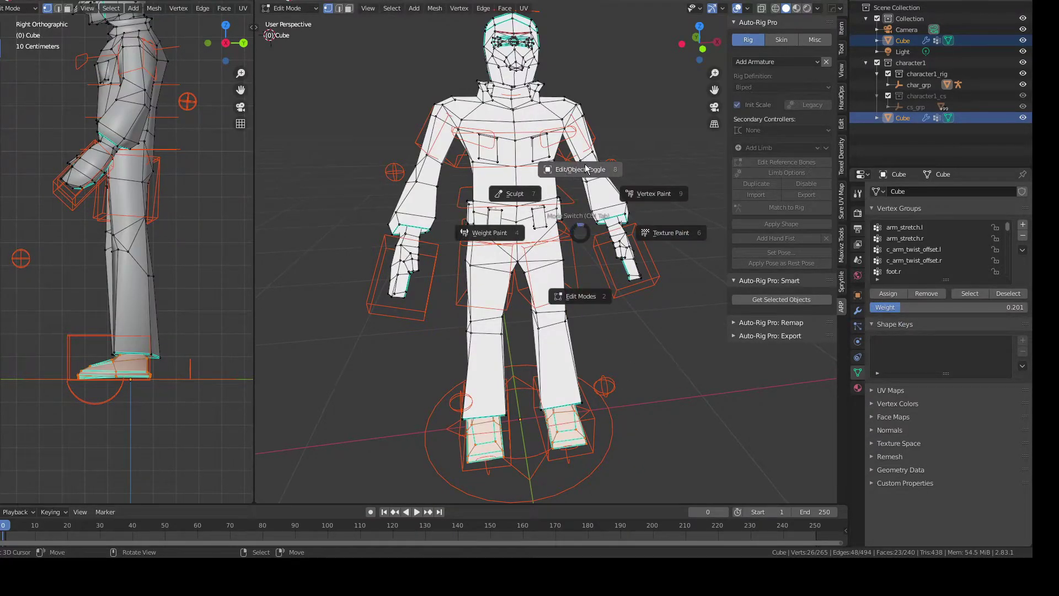
left_click(605, 178)
left_click(606, 176)
key("Tab")
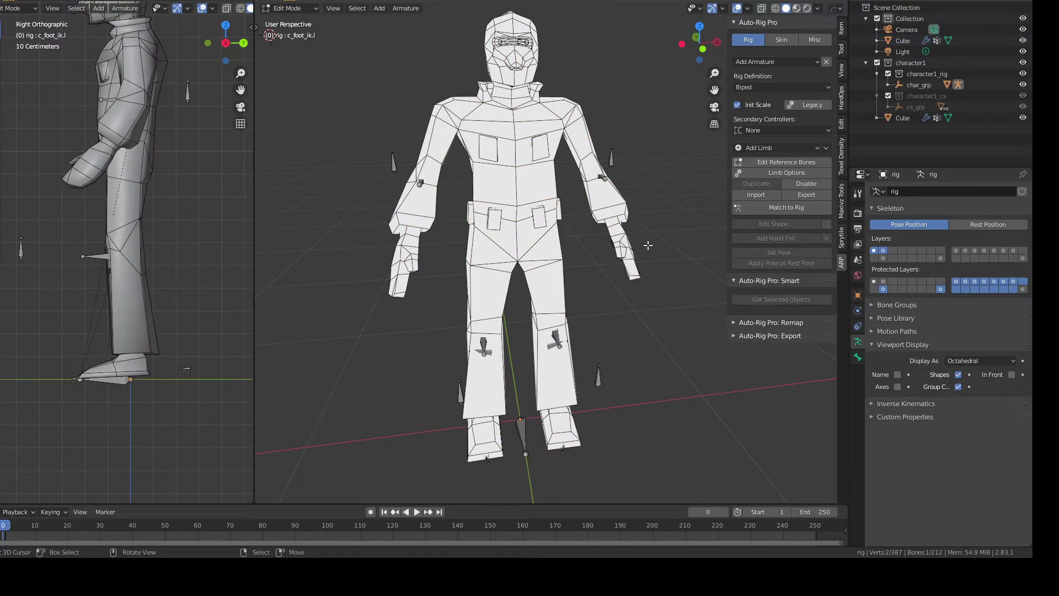
left_click(786, 173)
left_click(769, 164)
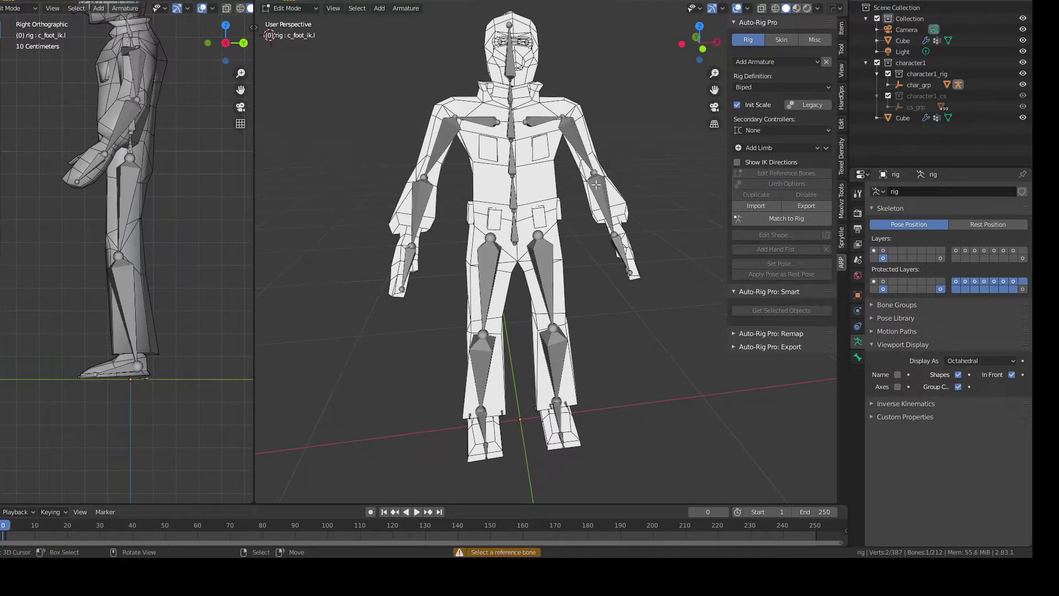
- Select the left upper arm, forearm and hand reference bones and recalculate their roll to the Global +Z Axis
left_click(600, 205)
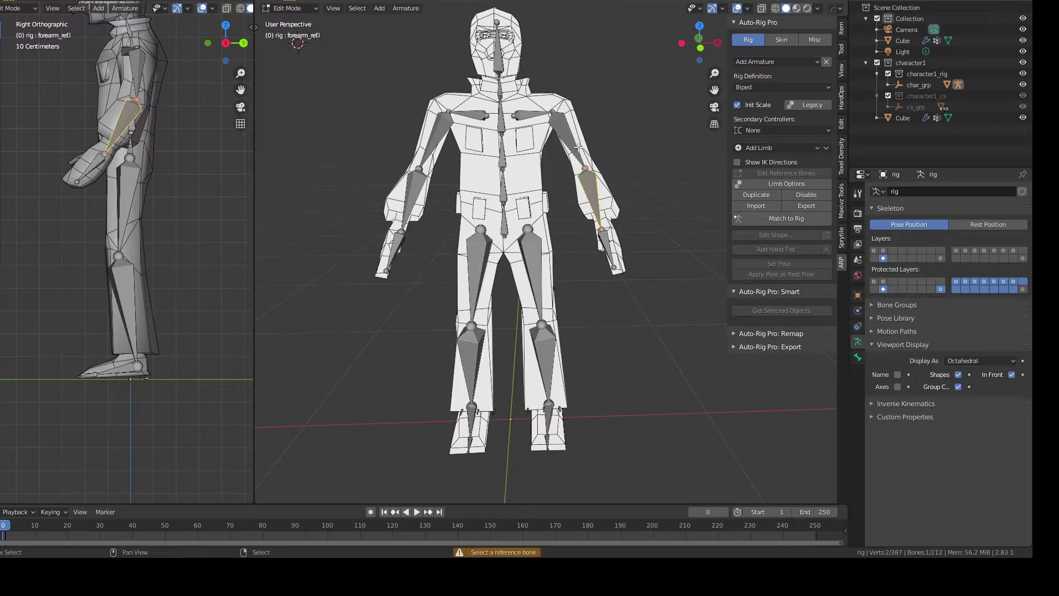
left_click(607, 238, "shift")
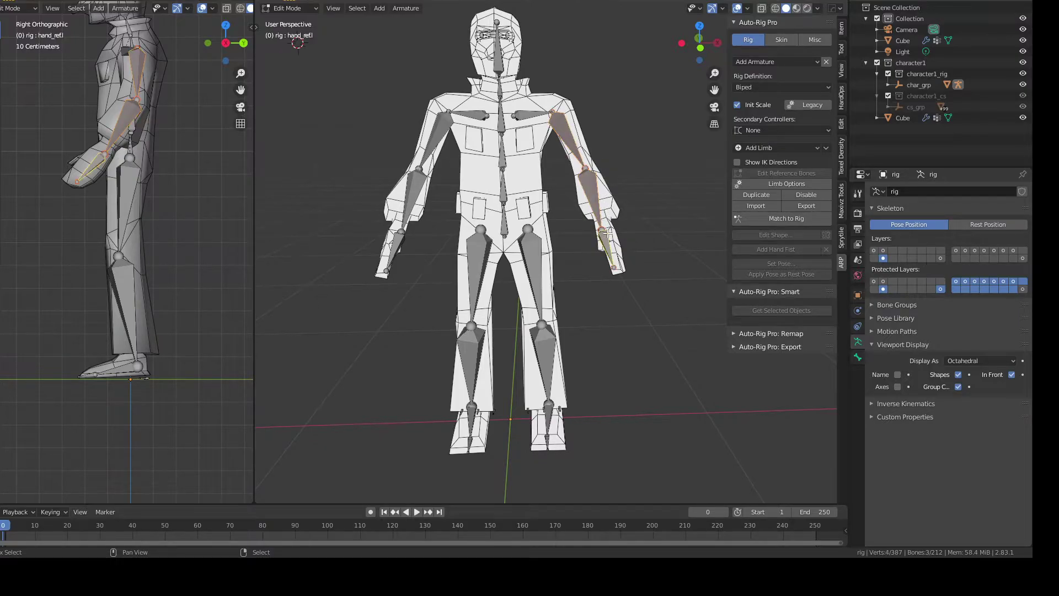
key("shift+n")
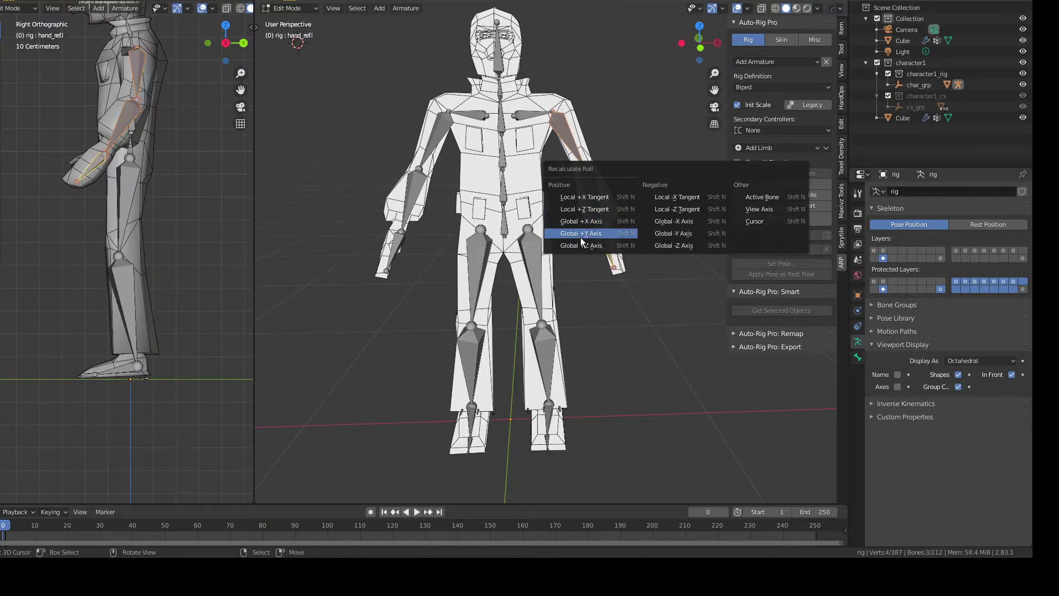
left_click(574, 245)
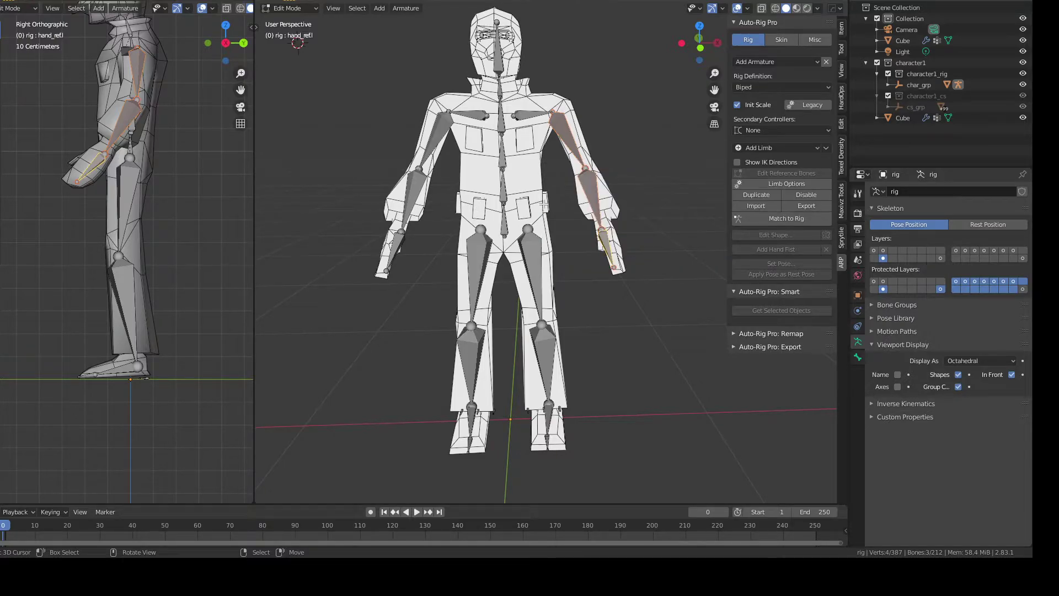
- Select the left thigh, lower leg and foot reference bones, including the toes and heel, and recalculate their roll
middle_click_drag(545, 204, 536, 145)
right_click(547, 187)
right_click(526, 133, "shift")
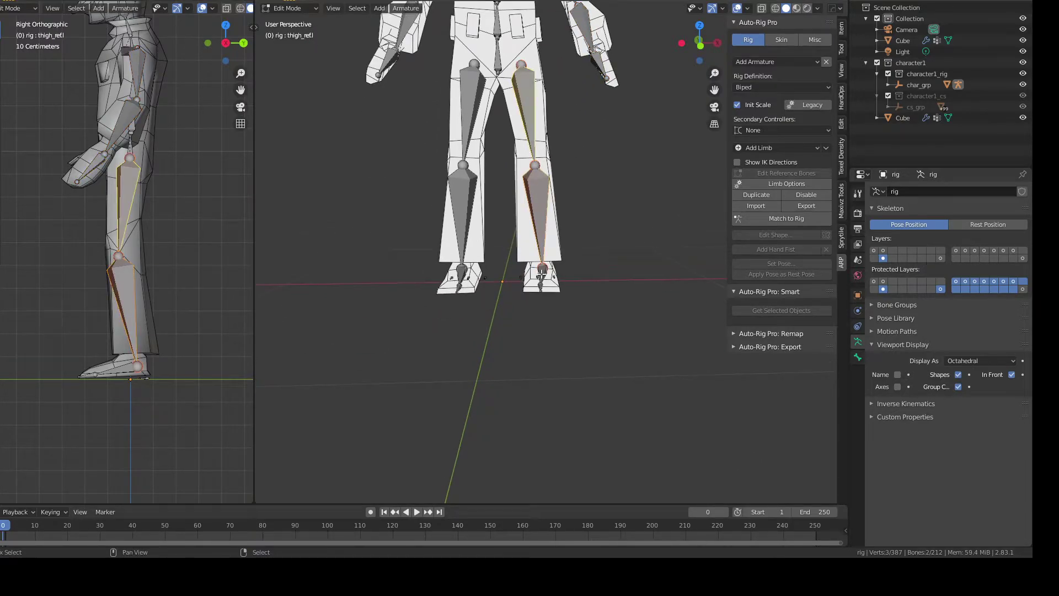
left_click_drag(502, 143, 594, 353, "shift")
middle_click_drag(584, 267, 596, 287)
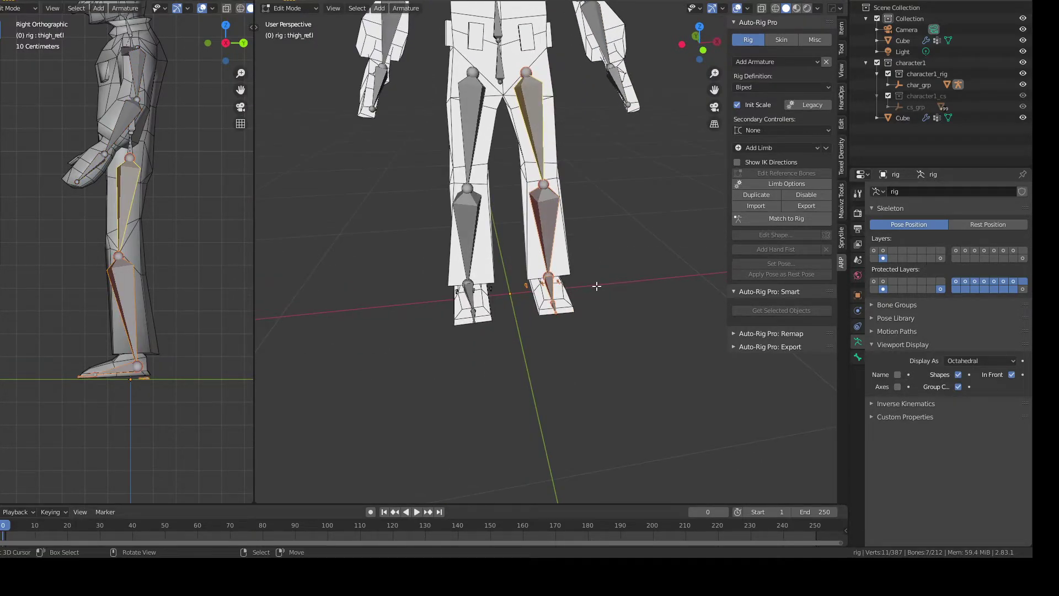
key("shift+n")
left_click(583, 266)
middle_click_drag(439, 260, 462, 333)
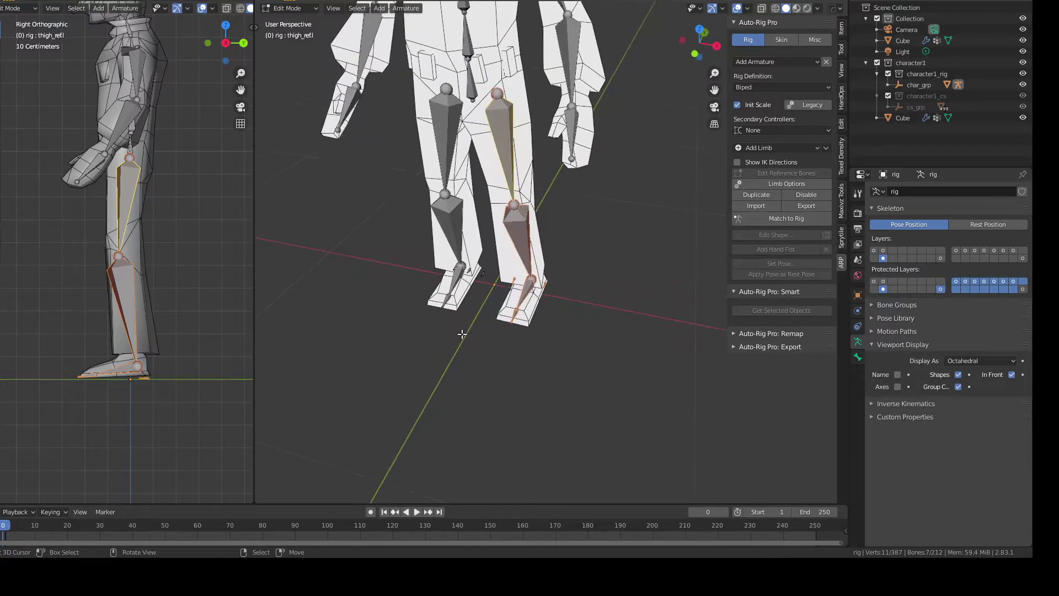
- Select the left toes reference bone and try moving it
scroll(462, 334, "up", 5)
left_click(466, 397)
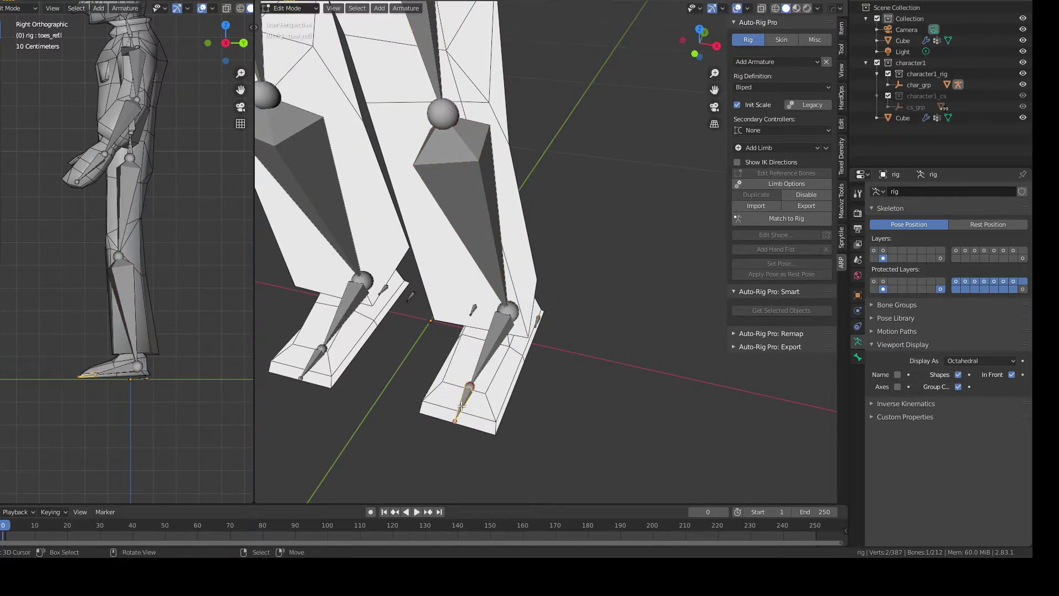
scroll(475, 393, "down", 2)
scroll(488, 352, "up", 3)
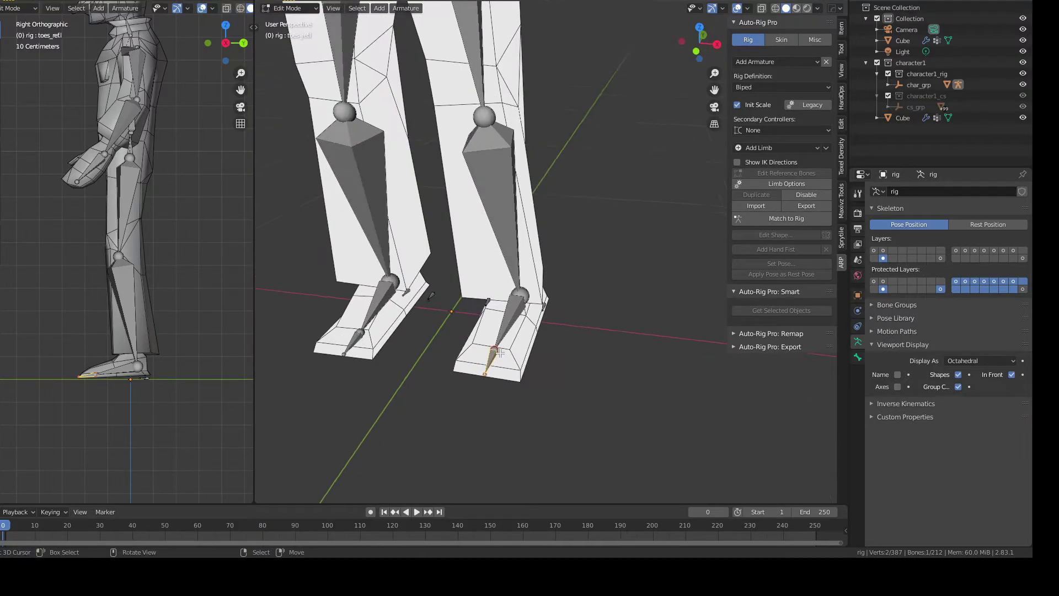
key("g")
left_click(488, 368)
- Add the general Scripting workspace to the file
left_click(427, 0)
mouse_move(450, 1)
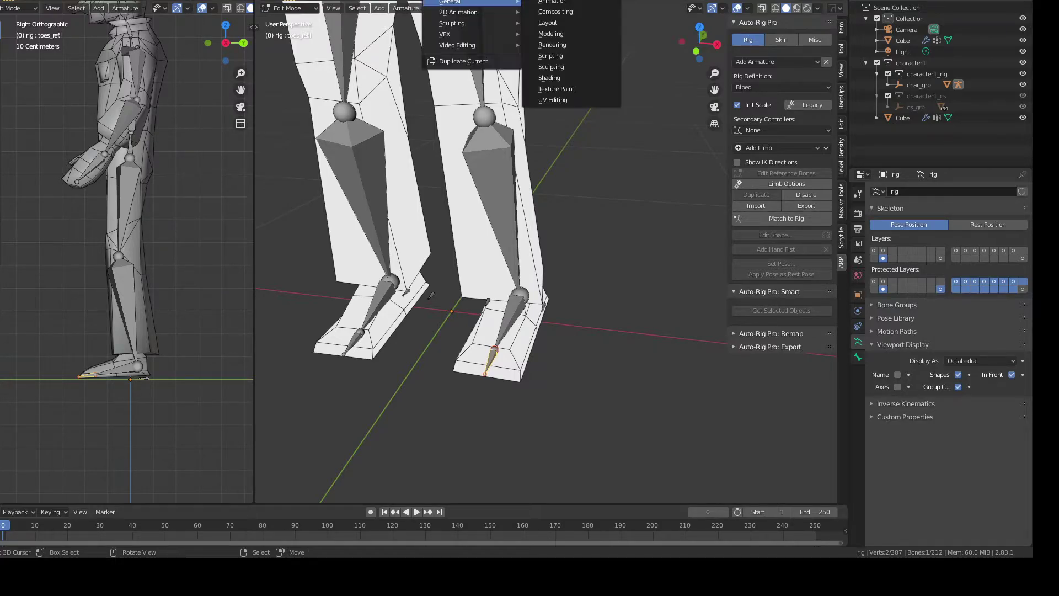
left_click(556, 57)
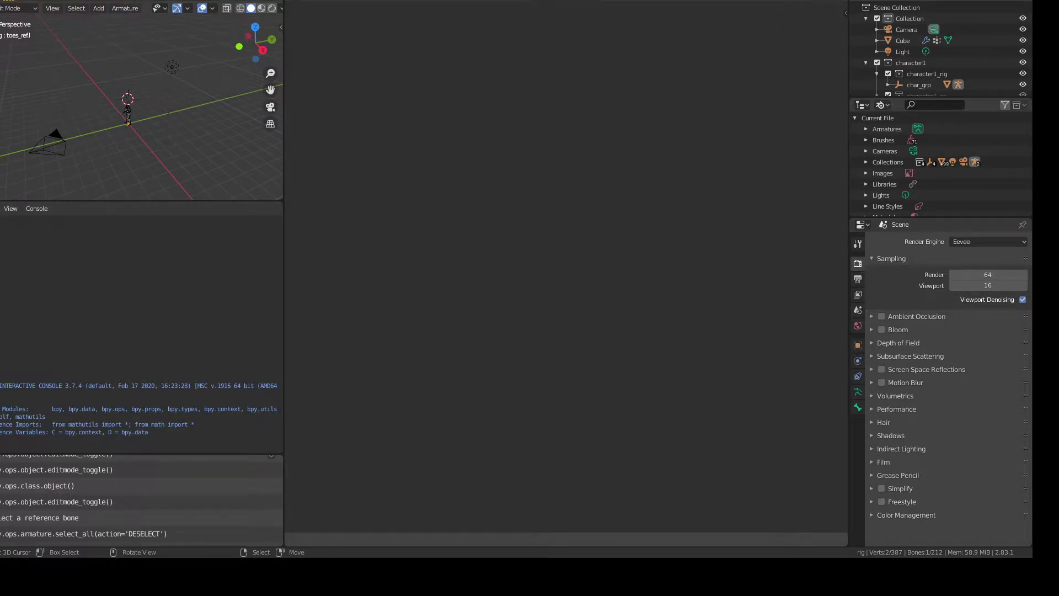
- Switch to the Animation workspace and bring the rig into Edit Mode with the left foot reference bones in view
left_click(364, 1)
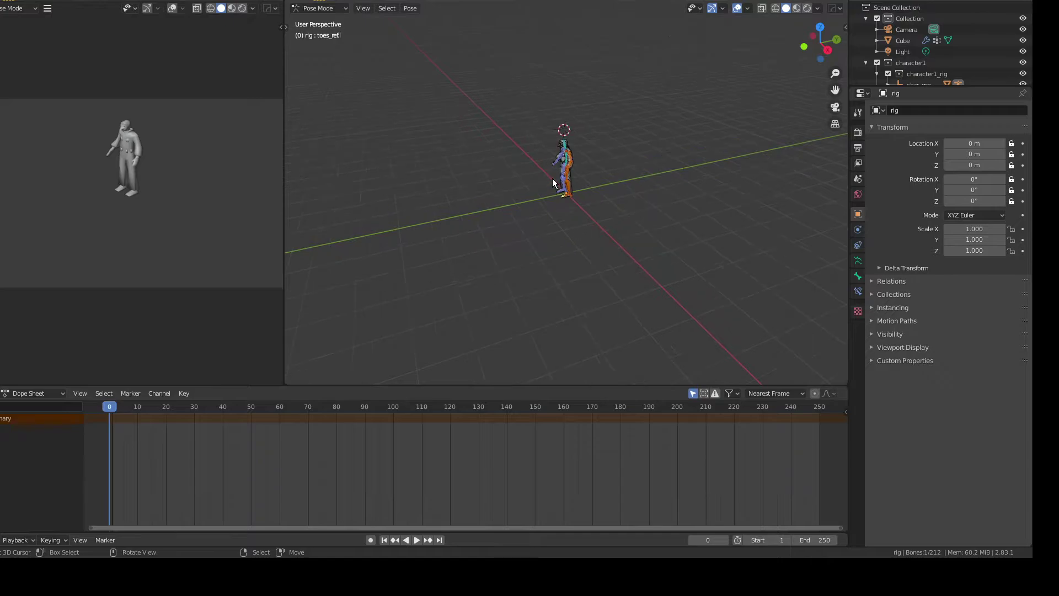
scroll(551, 177, "up", 5)
middle_click_drag(541, 150, 637, 161)
key("Tab")
scroll(603, 220, "up", 2)
key("KP_1")
scroll(643, 181, "up", 2)
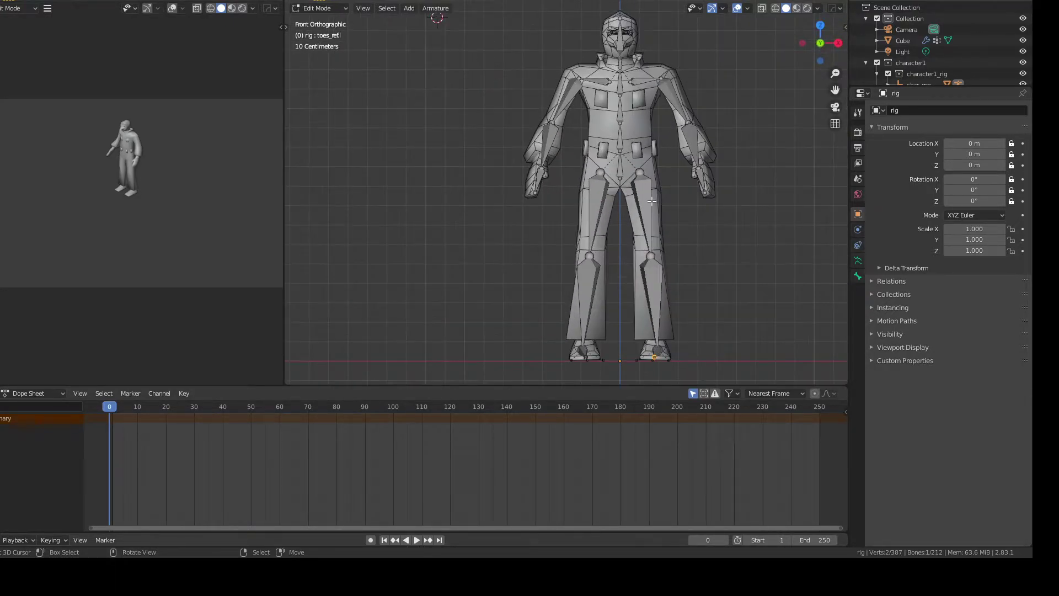
middle_click_drag(649, 214, 569, 106, "shift")
middle_click_drag(538, 177, 504, 226)
middle_click_drag(475, 359, 539, 250, "shift")
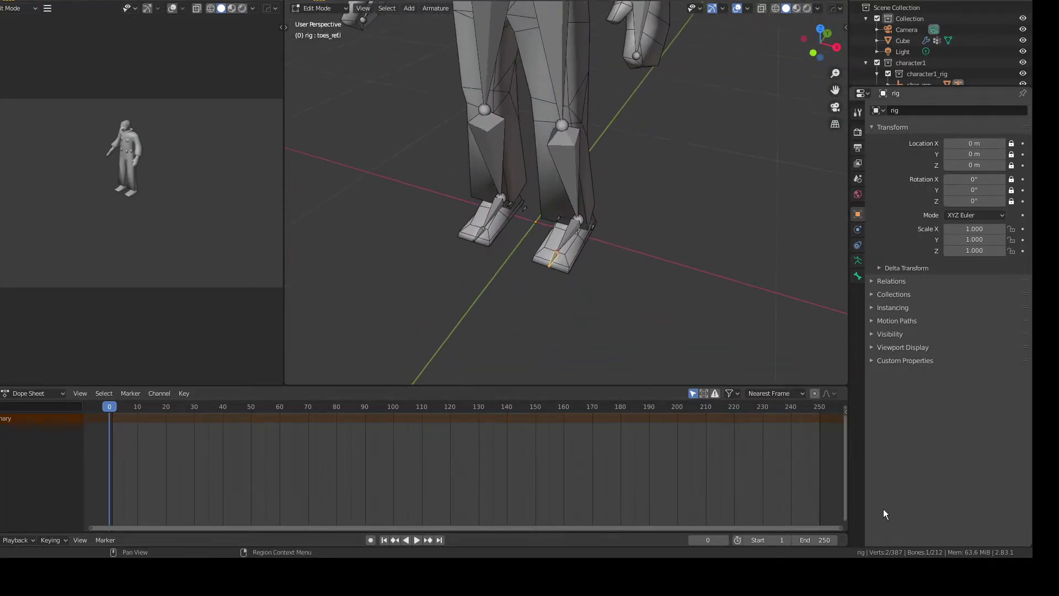
scroll(560, 269, "up", 2)
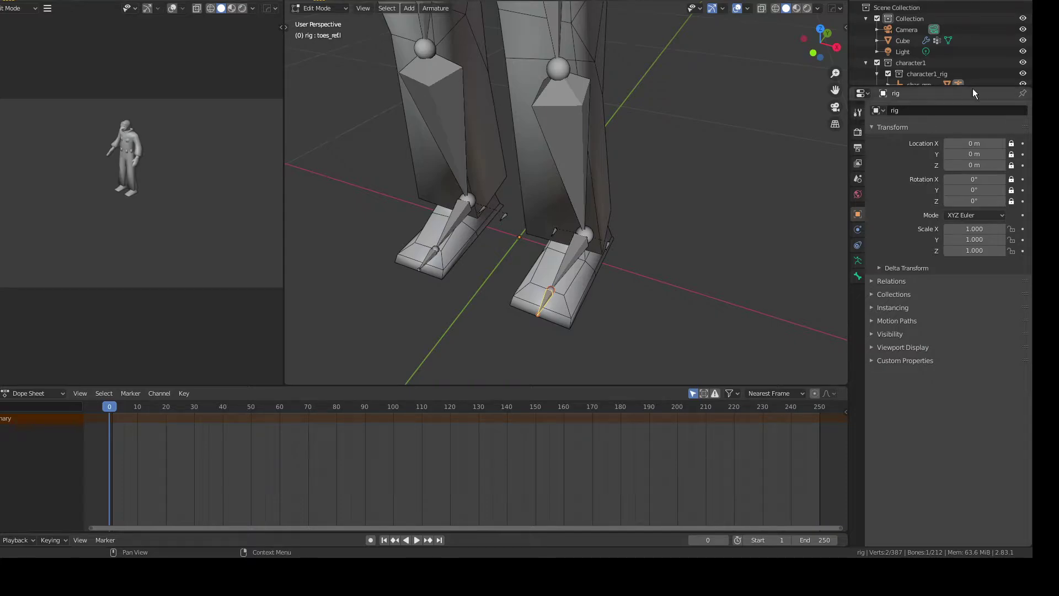
- Switch to the Gumroad library in the browser and search the products for "autorig"
left_click_drag(577, 117, 550, 113)
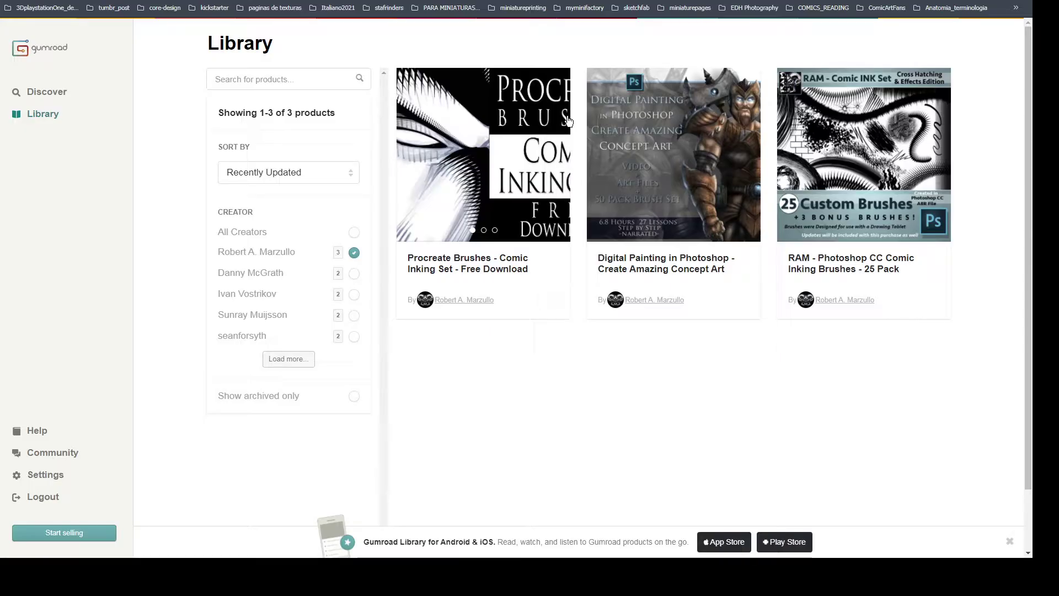
left_click(343, 75)
type("utorig")
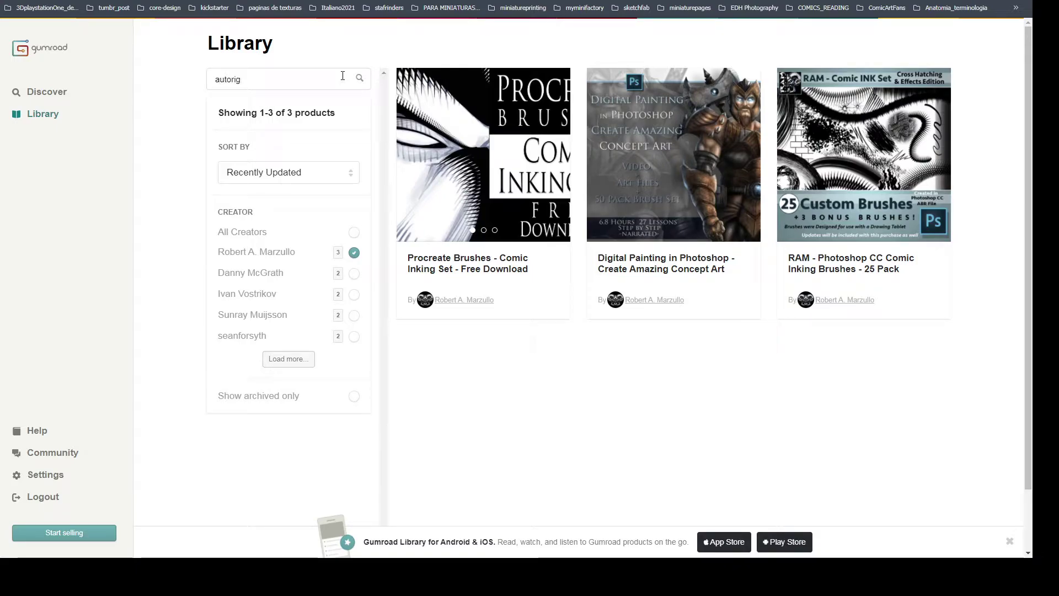
key("Return")
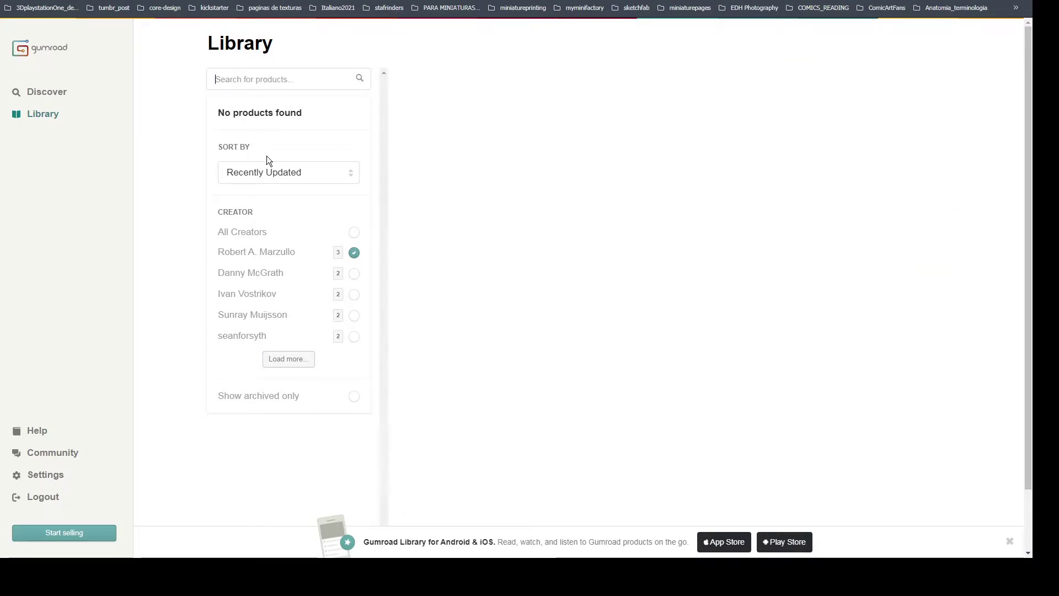
- List the library products of all creators and open the Auto-Rig Pro page to examine its files and version posts
scroll(341, 274, "down", 1)
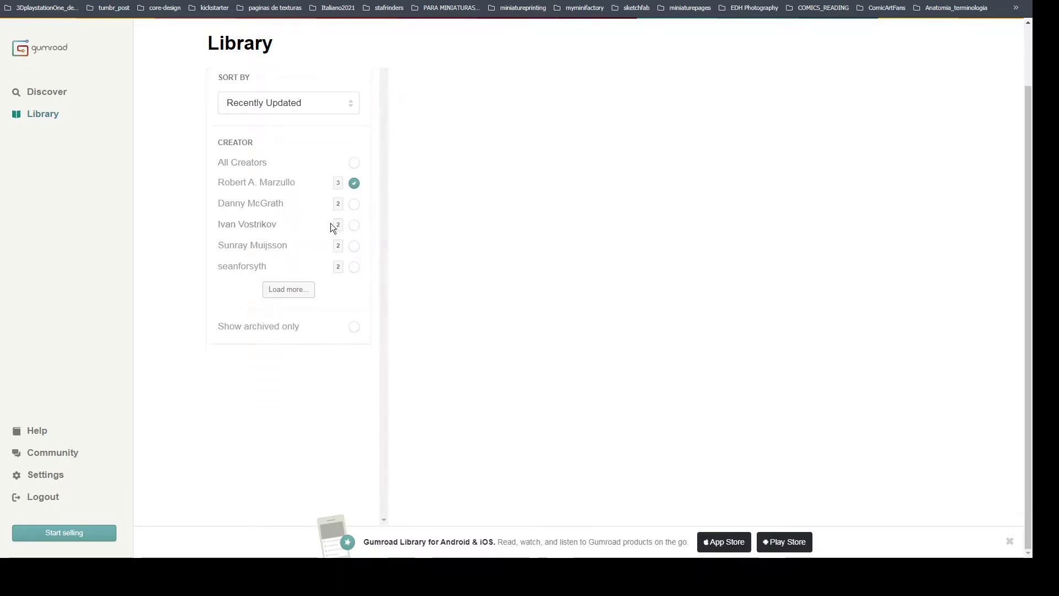
scroll(314, 131, "up", 1)
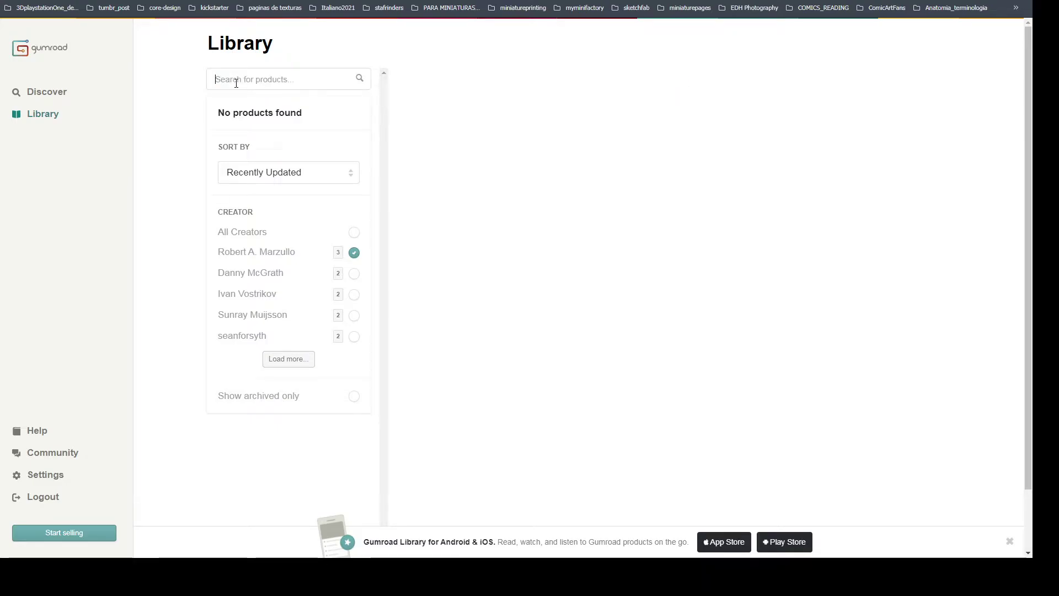
key("ctrl+h")
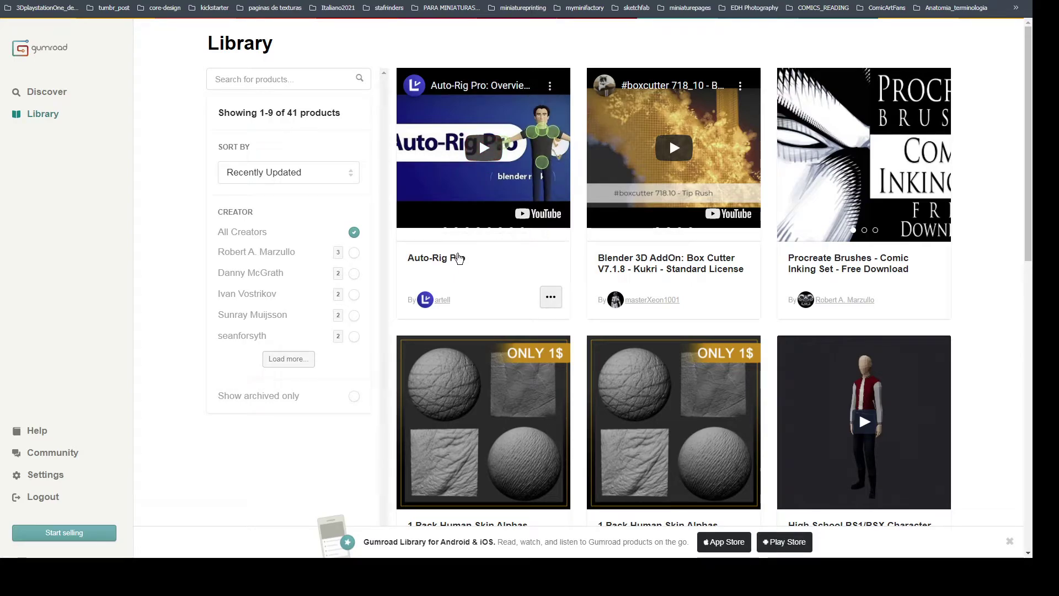
left_click(550, 297)
left_click(550, 306)
left_click(549, 304)
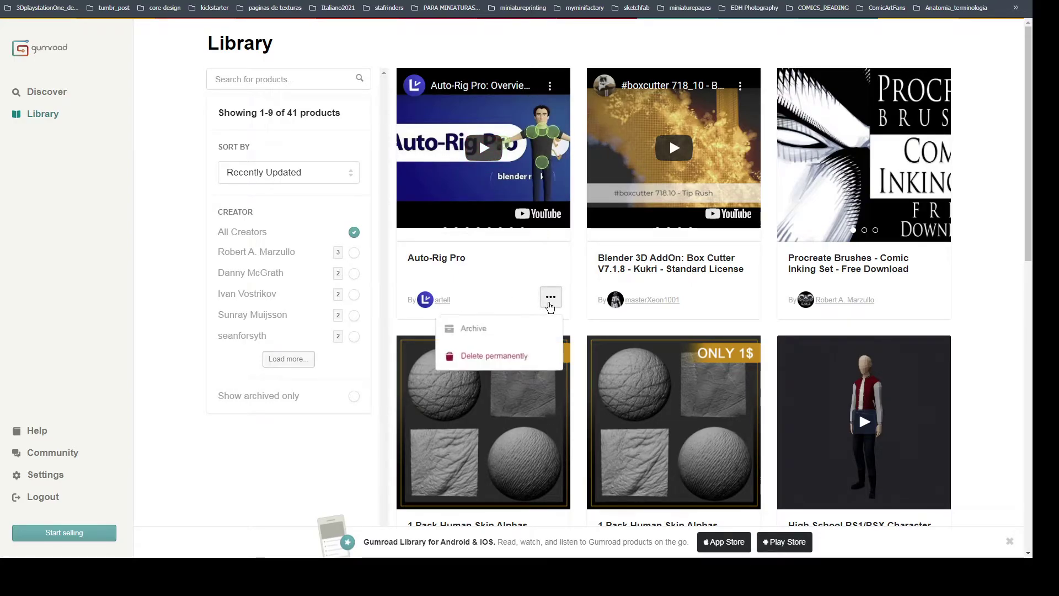
left_click(484, 220)
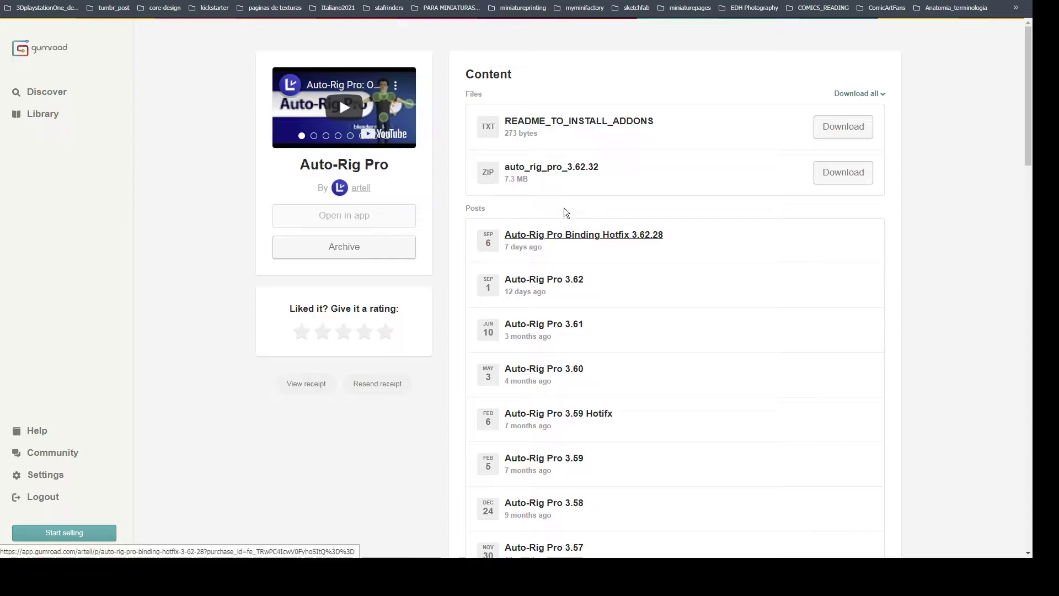
scroll(514, 208, "down", 3)
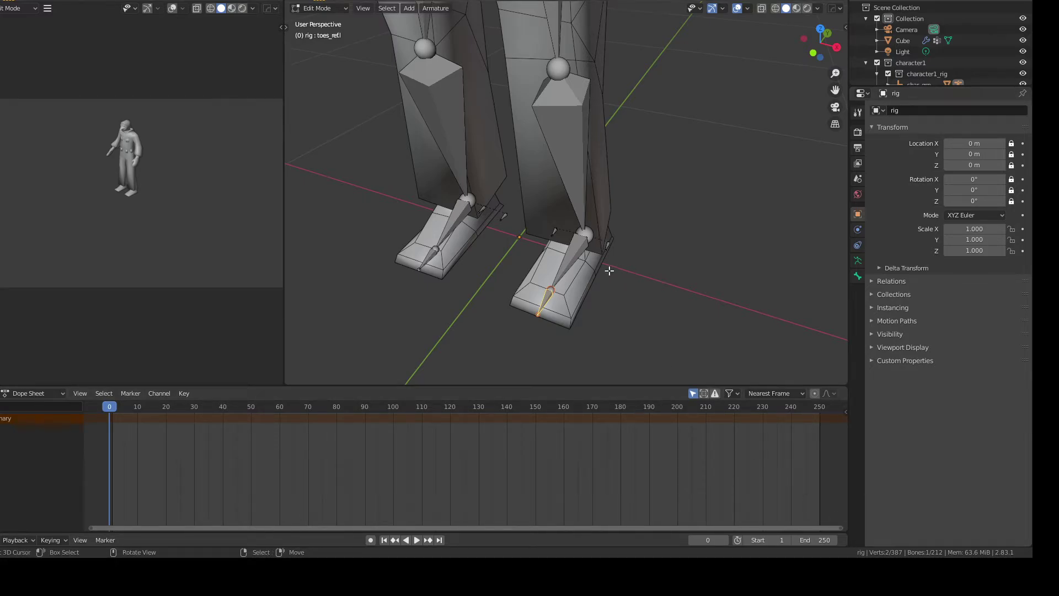
- Return to Blender, select the spine reference bones down to root_ref.x in front view, and recalculate bone roll
middle_click_drag(579, 243, 349, 182)
scroll(516, 144, "down", 3)
middle_click_drag(511, 132, 425, 246, "shift")
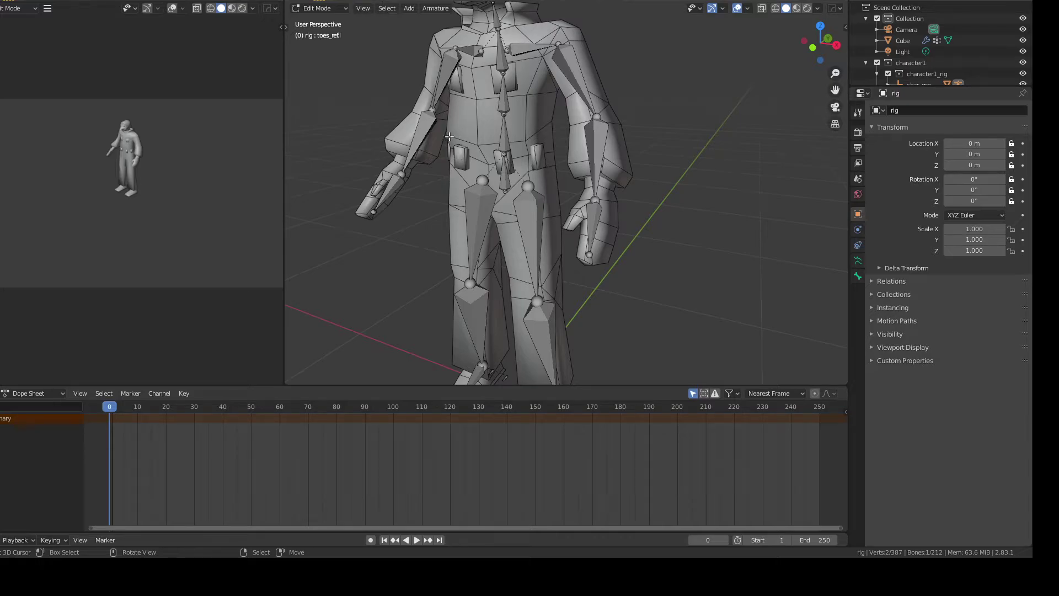
middle_click_drag(402, 85, 450, 90)
middle_click_drag(534, 106, 493, 180, "shift")
scroll(493, 180, "up", 3)
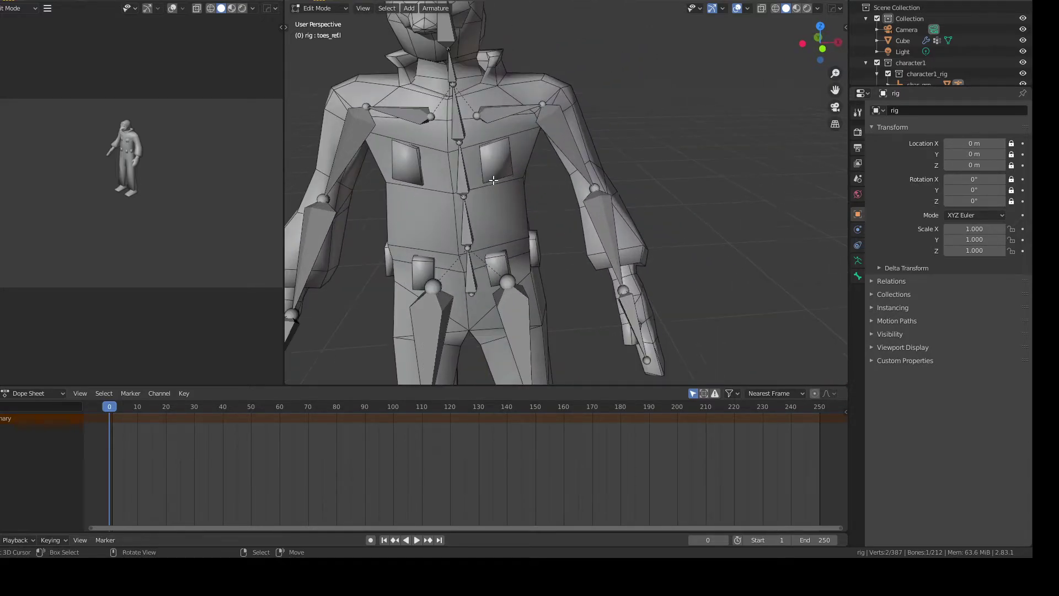
key("KP_1")
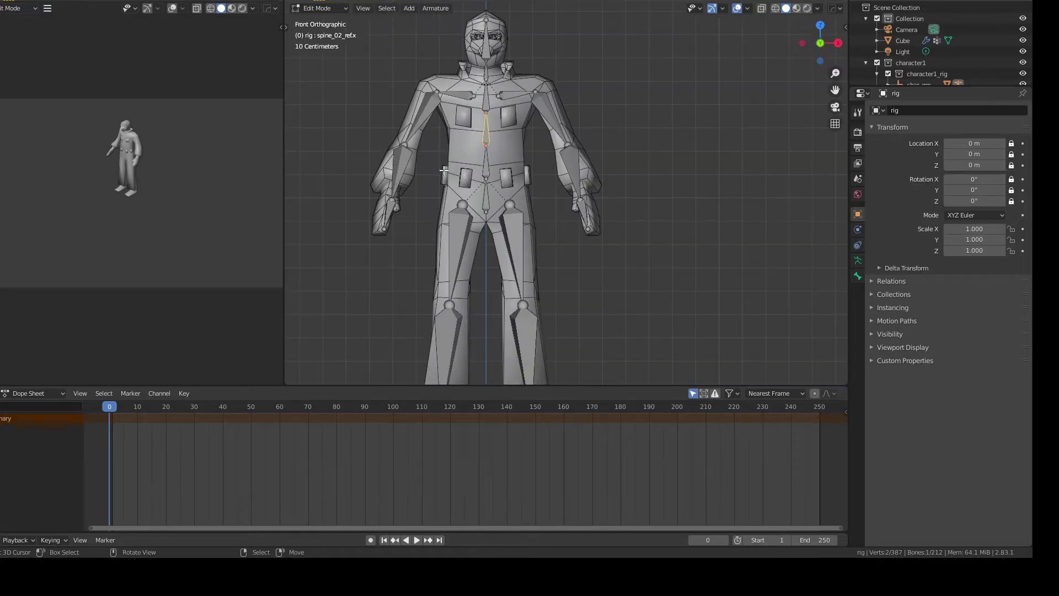
scroll(457, 129, "up", 3)
middle_click_drag(439, 121, 476, 187, "shift")
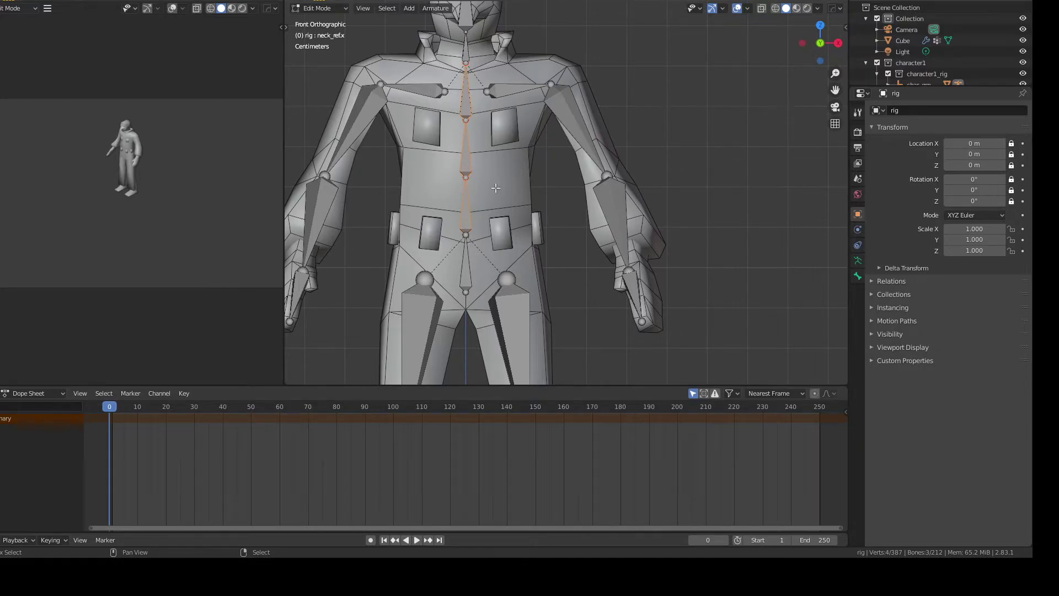
key("shift+n")
left_click(475, 255)
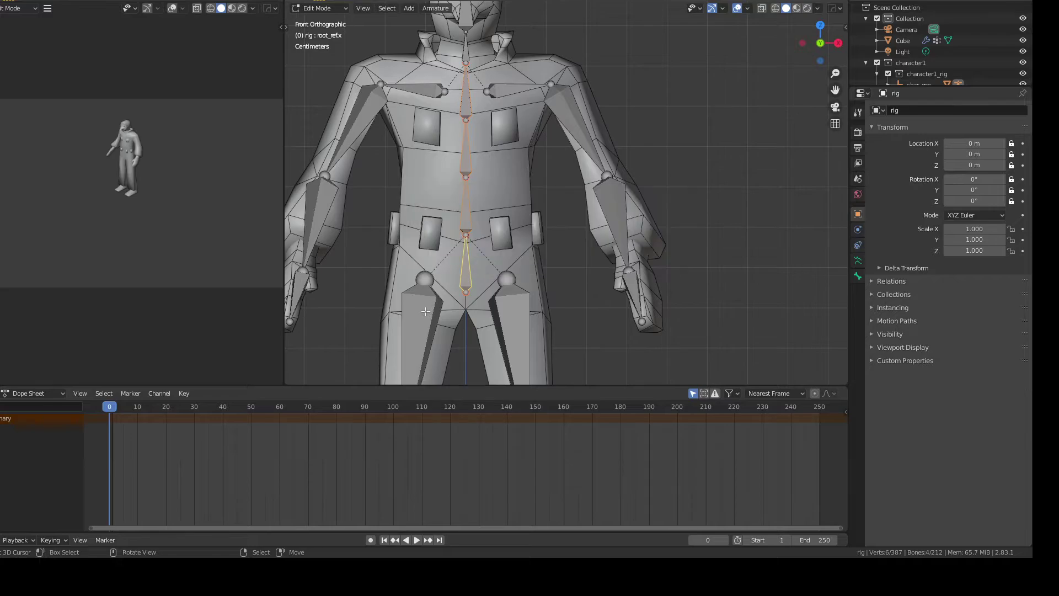
- Select all the reference bones and run Auto-Rig Pro's Match to Rig
scroll(439, 310, "down", 2)
key("a")
scroll(523, 276, "down", 2)
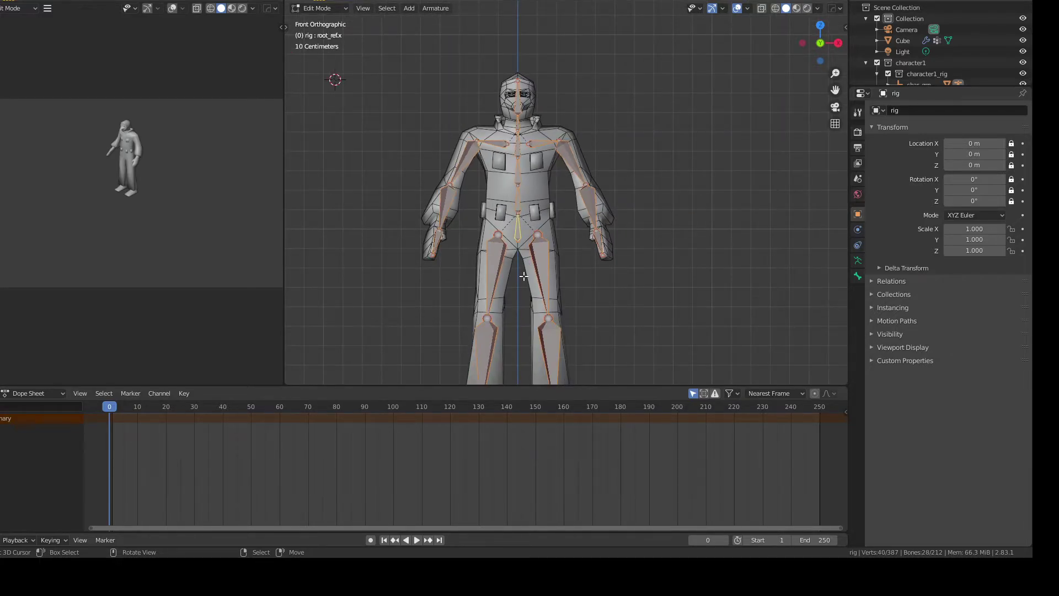
middle_click_drag(523, 276, 664, 163, "shift")
key("Tab")
key("Tab")
key("n")
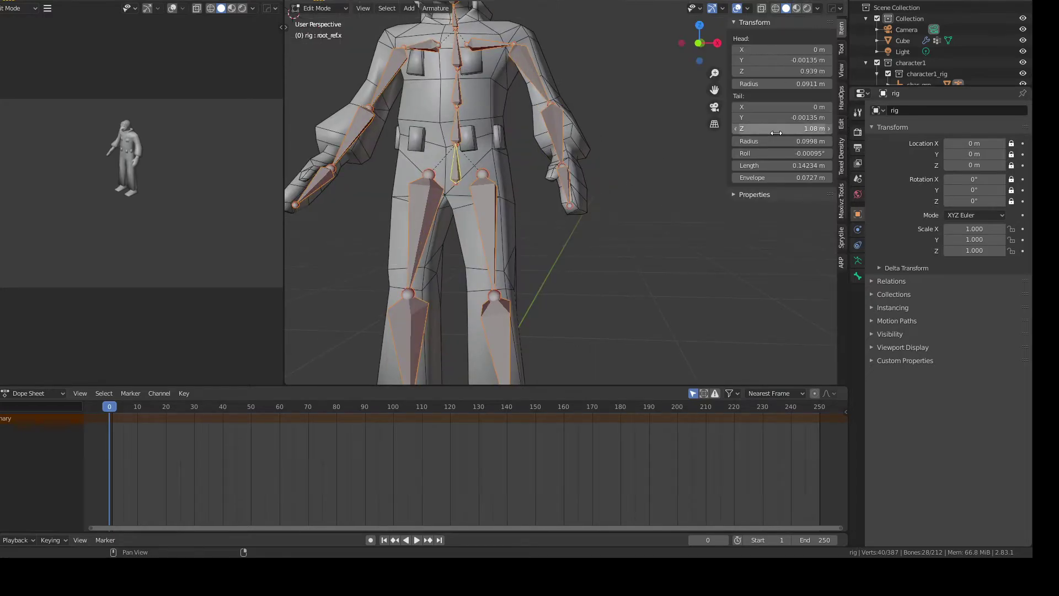
left_click(841, 260)
scroll(647, 242, "down", 2)
middle_click_drag(575, 212, 612, 225)
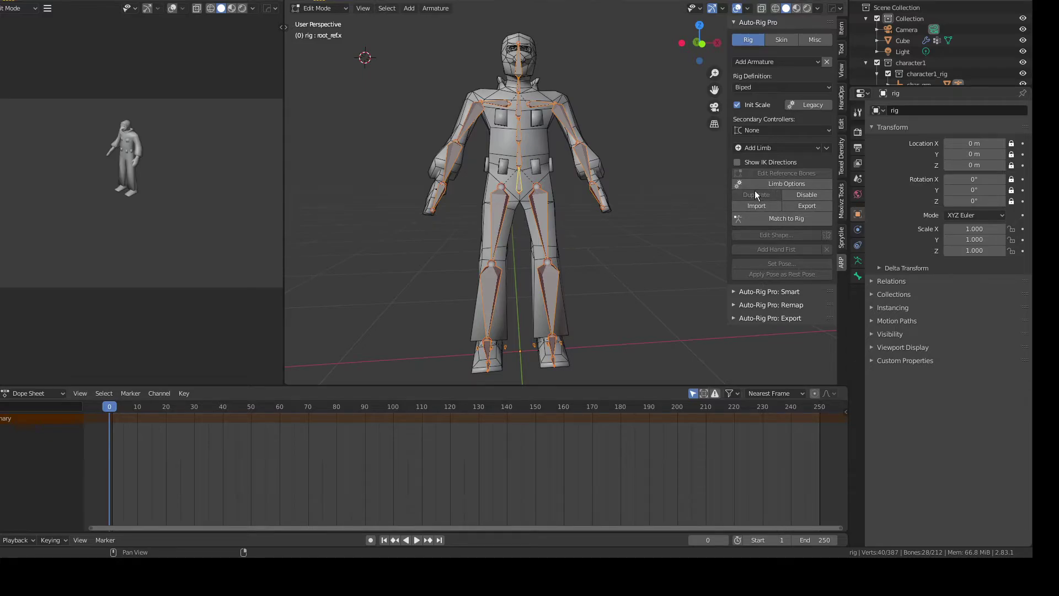
left_click(789, 220)
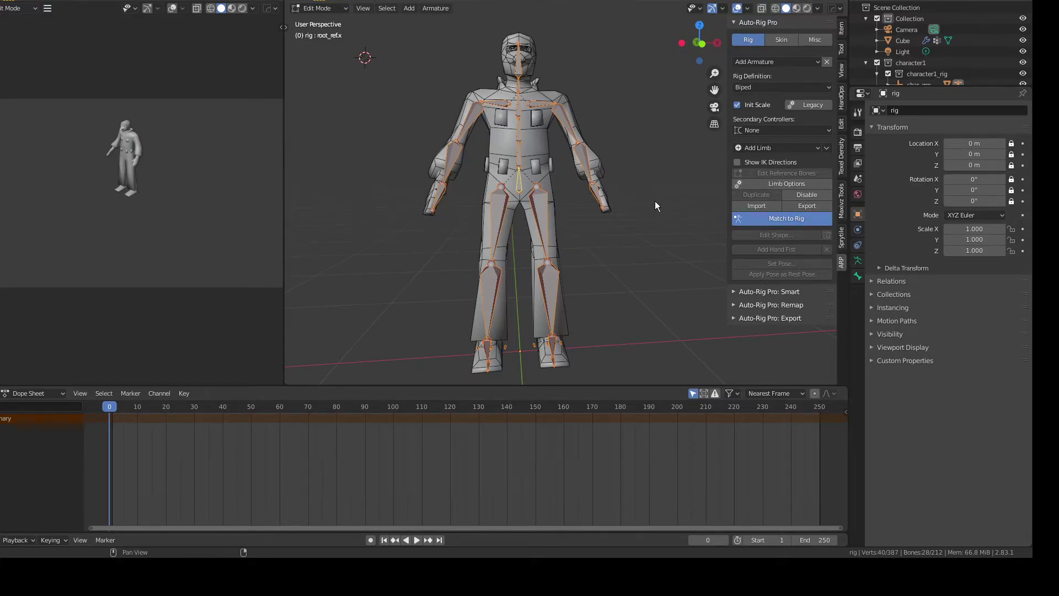
- Test-move the left hand IK controller and test-rotate the left shoulder controller, cancelling each transform
left_click(627, 206)
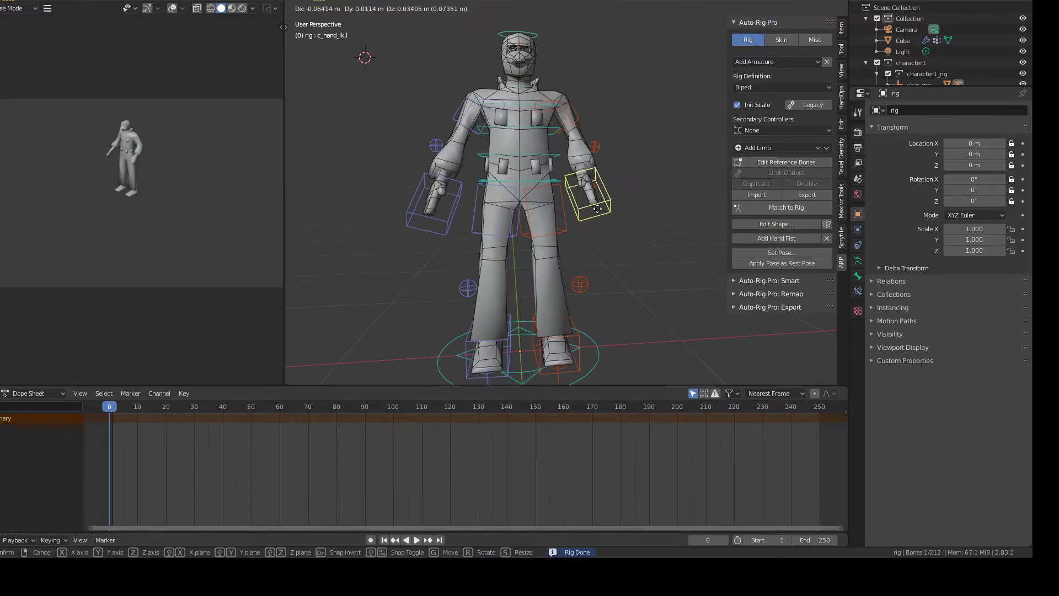
left_click(561, 96)
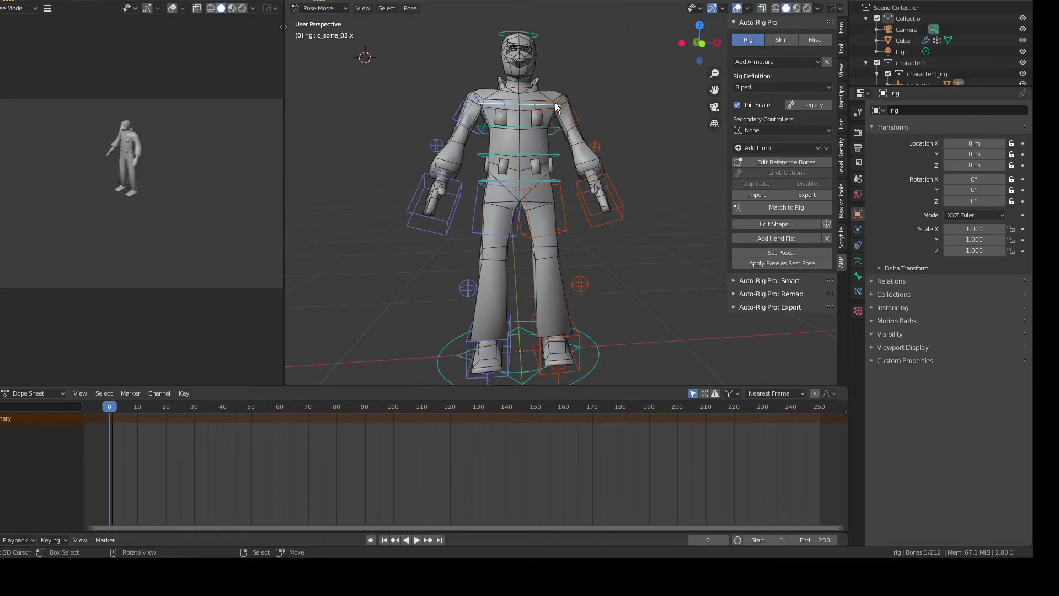
left_click(551, 117)
right_click(560, 107)
key("r")
right_click(542, 97)
right_click(542, 97)
key("r")
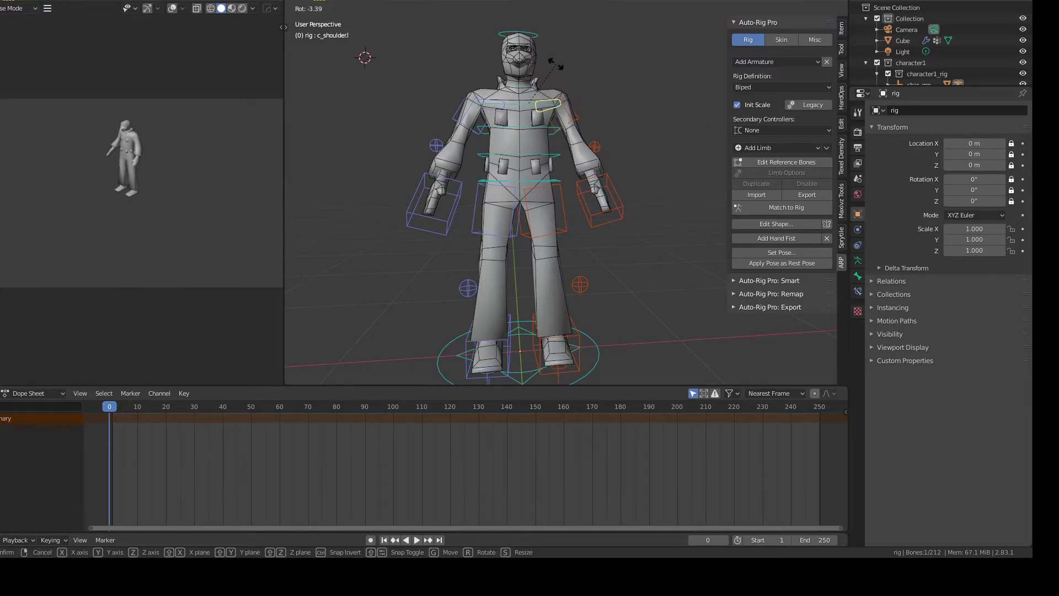
right_click(555, 65)
middle_click_drag(551, 85, 560, 96)
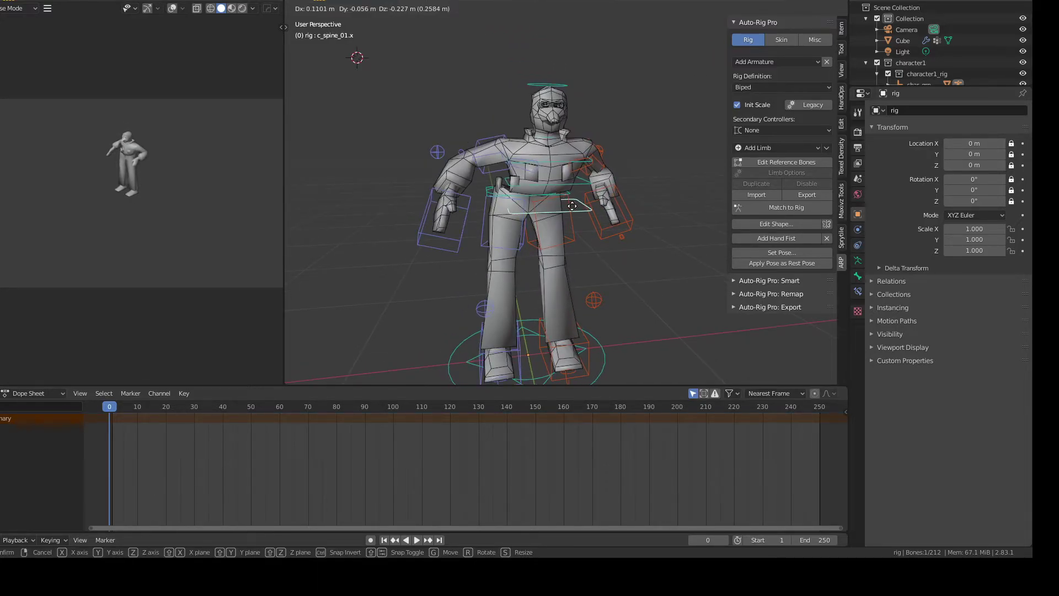
- Test-move c_spine_01.x freely and c_root_master.x along global Z, cancelling each move, and inspect the character from the side
left_click(560, 193)
key("g")
key("z")
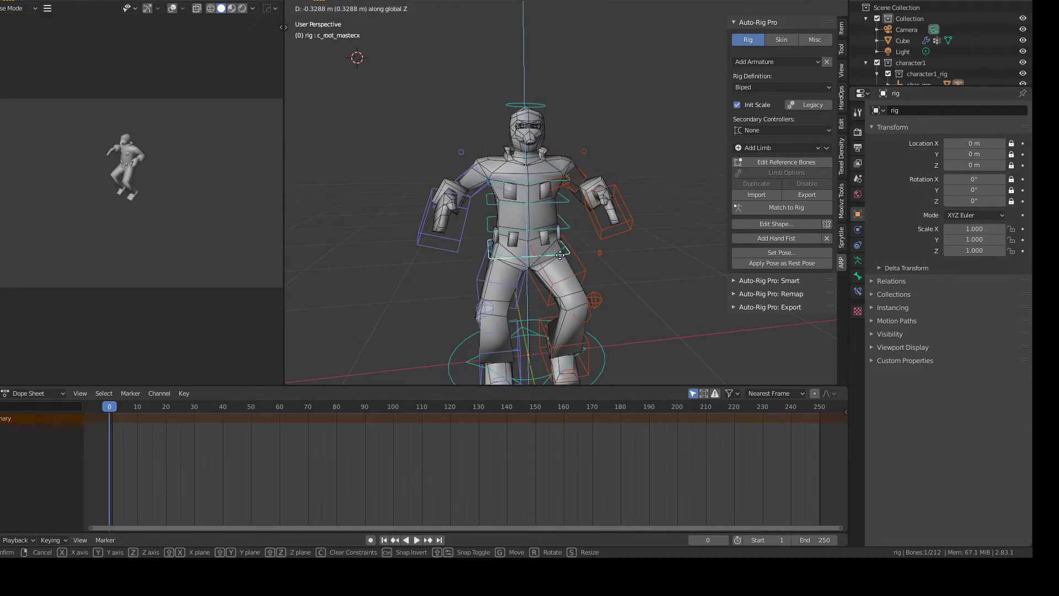
right_click(567, 285)
middle_click_drag(571, 257, 530, 240, "shift")
left_click(585, 310)
scroll(486, 281, "up", 4)
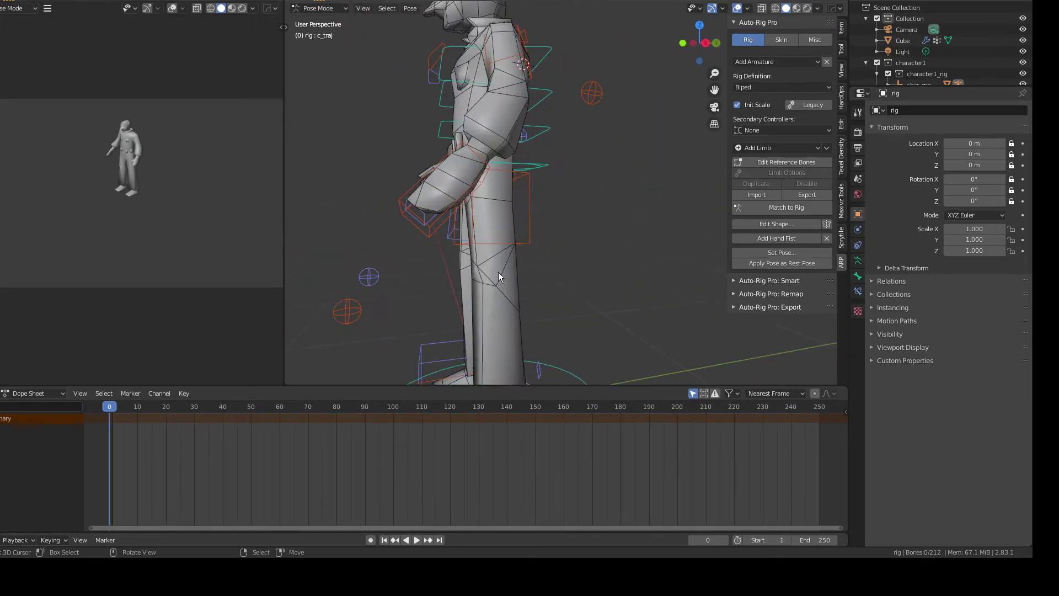
- Test-move the left foot IK controller c_foot_ik.l to check the knee bend, and cancel the move
scroll(486, 282, "up", 1)
middle_click_drag(486, 281, 520, 168, "shift")
scroll(499, 211, "up", 1)
middle_click_drag(499, 211, 455, 178)
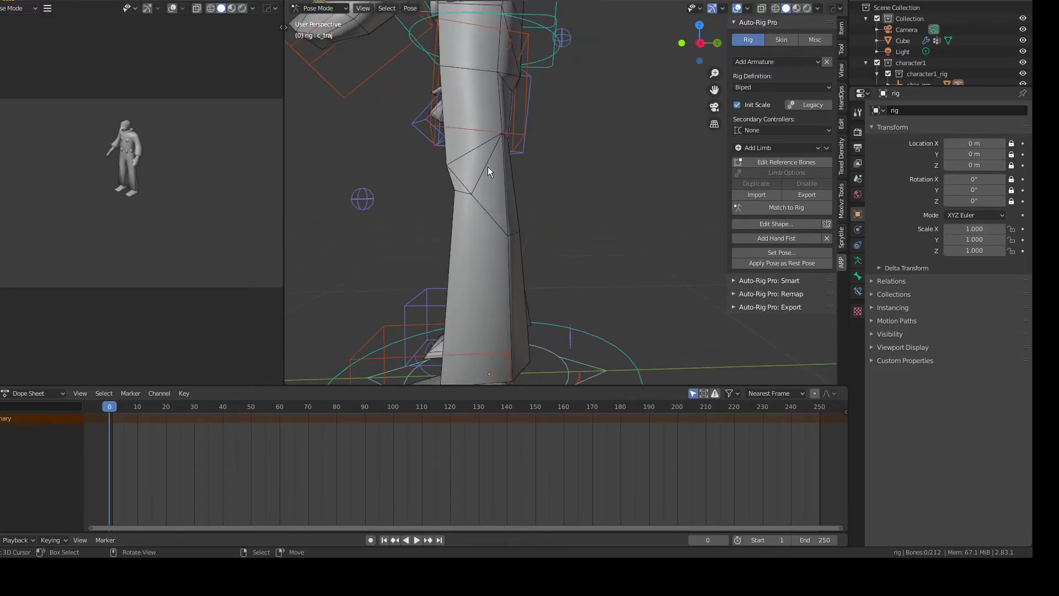
scroll(487, 171, "down", 4)
left_click(537, 306)
key("g")
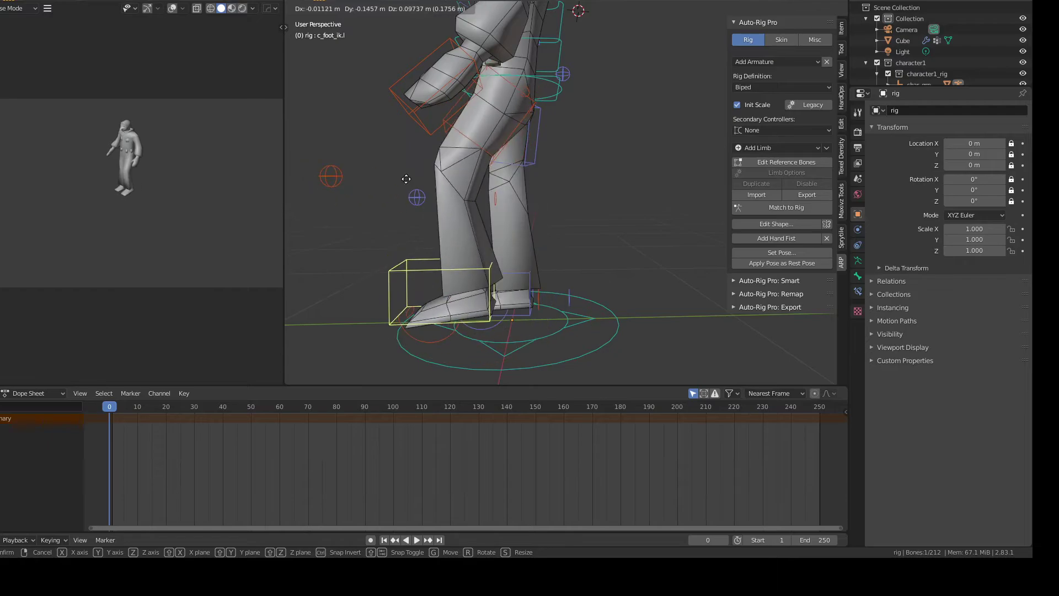
key("Escape")
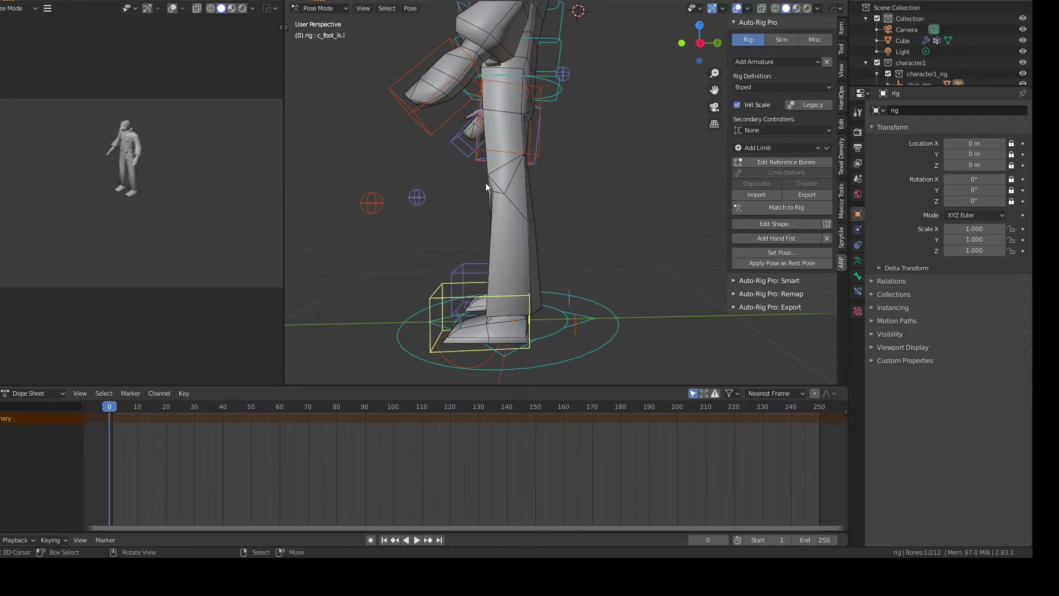
- Test-rotate c_spine_02.x about global Z and freely from the front, cancelling each rotation
middle_click_drag(551, 214, 540, 245)
mouse_move(533, 206)
middle_mouse_down()
mouse_move(494, 198)
mouse_move(588, 223)
mouse_move(525, 342)
mouse_move(515, 209)
middle_mouse_up()
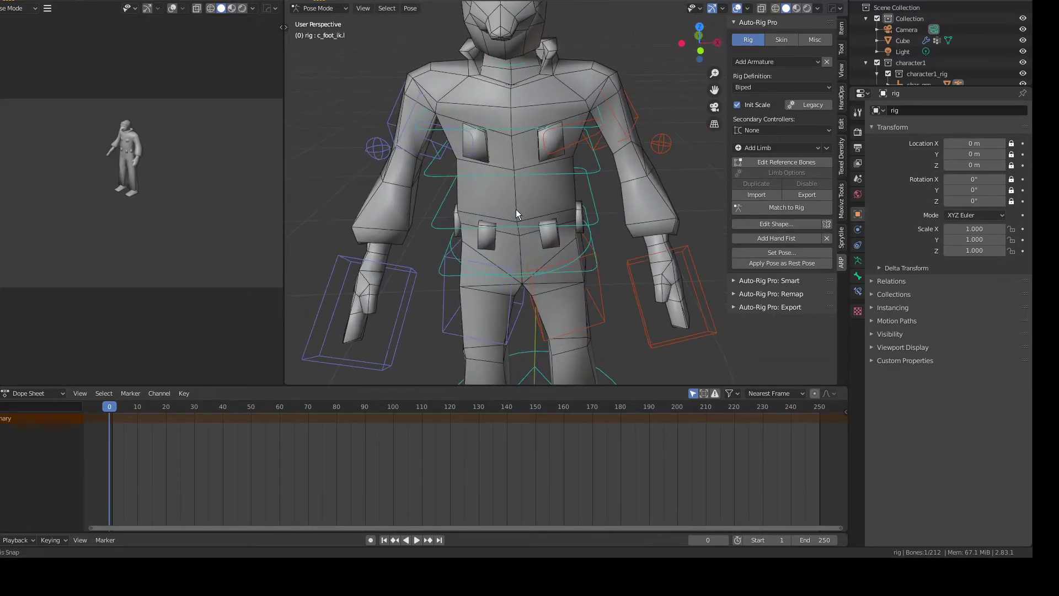
left_click(518, 177)
key("r")
key("z")
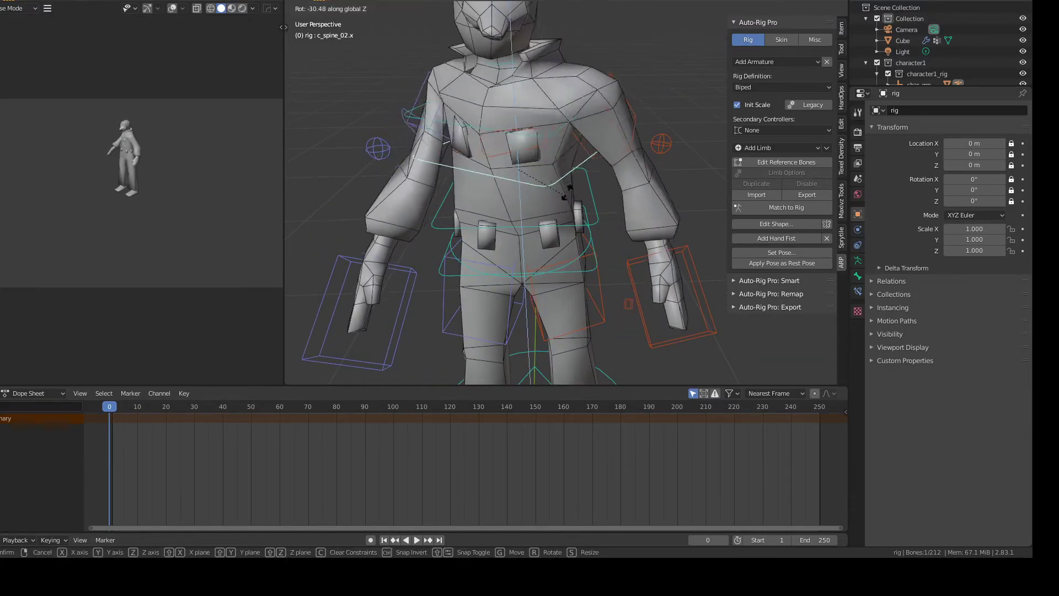
right_click(594, 125)
key("alt+a")
key("r")
key("z")
right_click(586, 141)
right_click(595, 165)
key("r")
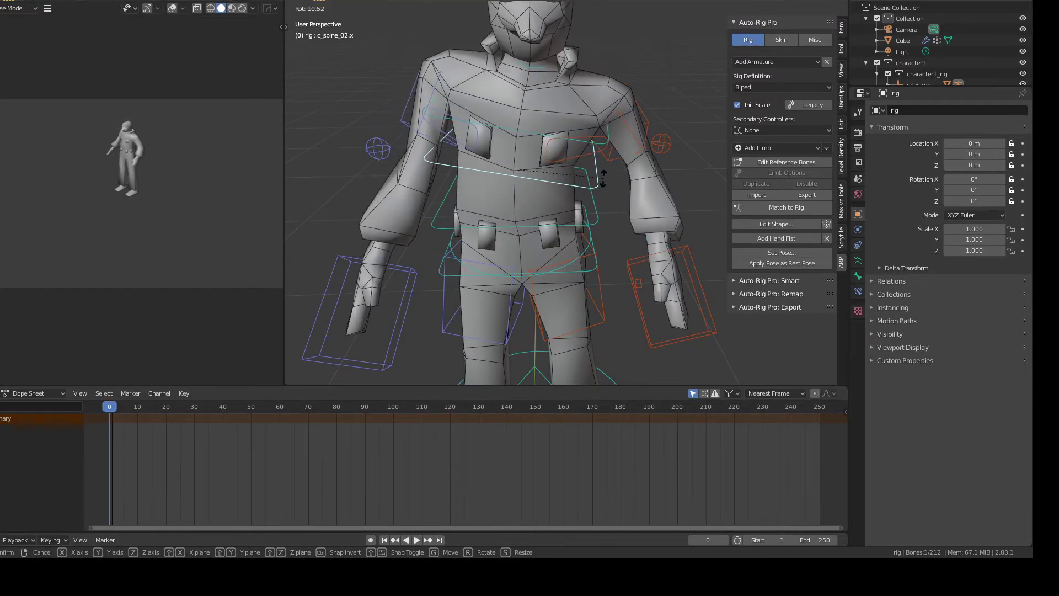
right_click(603, 180)
- Test-move c_spine_01.x and test-rotate c_spine_02.x about global X, cancelling both transforms
right_click(602, 213)
key("g")
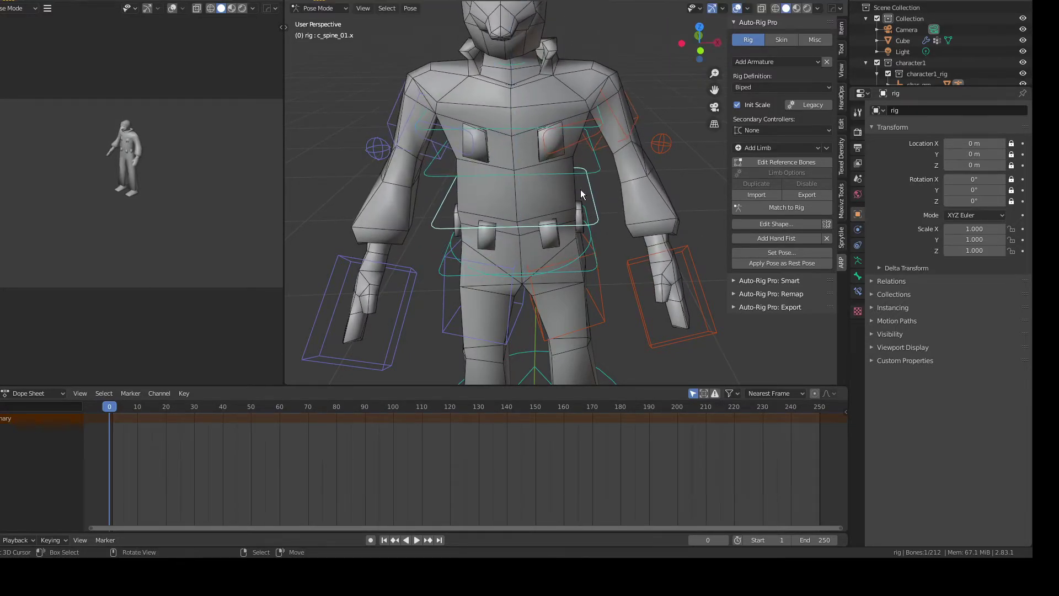
key("Escape")
left_click(578, 171)
key("r")
key("x")
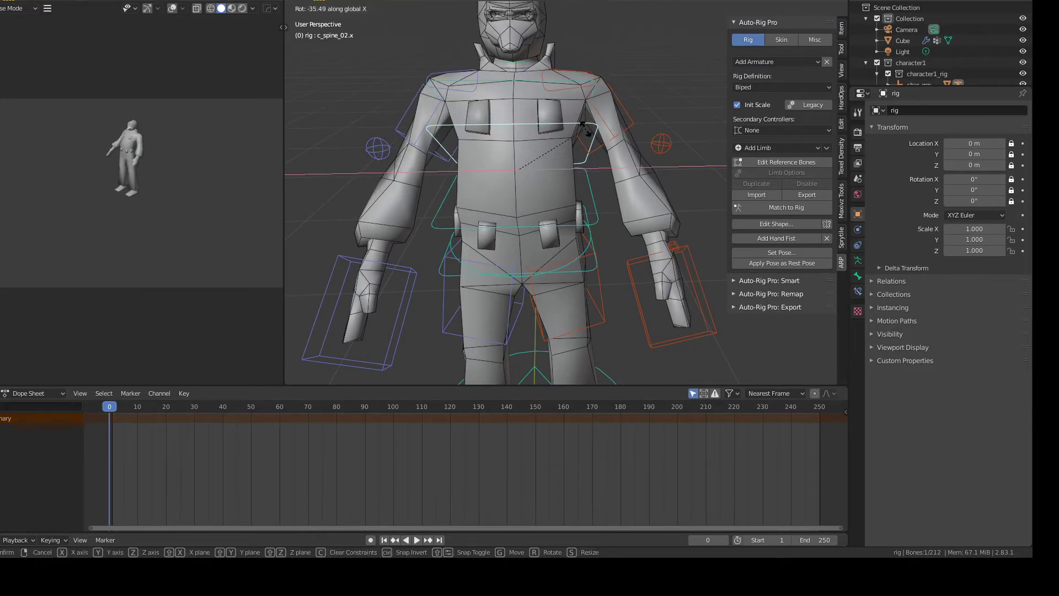
right_click(585, 129)
- Examine the whole character and its controllers from front and three-quarter views, selecting c_arms_pole.l
scroll(582, 143, "down", 4)
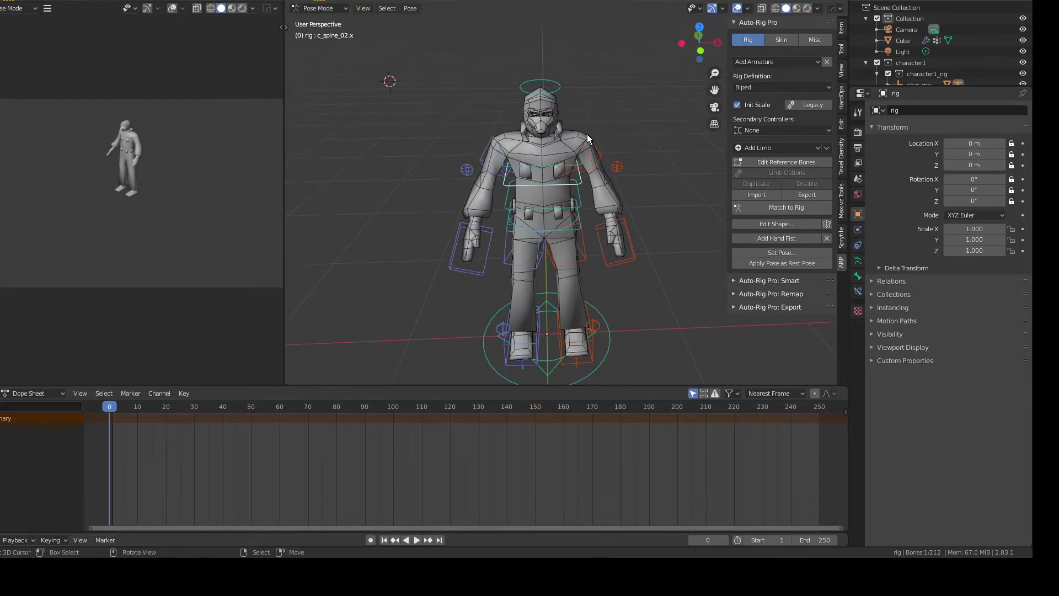
middle_click_drag(585, 130, 541, 131)
scroll(551, 154, "up", 1)
middle_click_drag(623, 172, 651, 179)
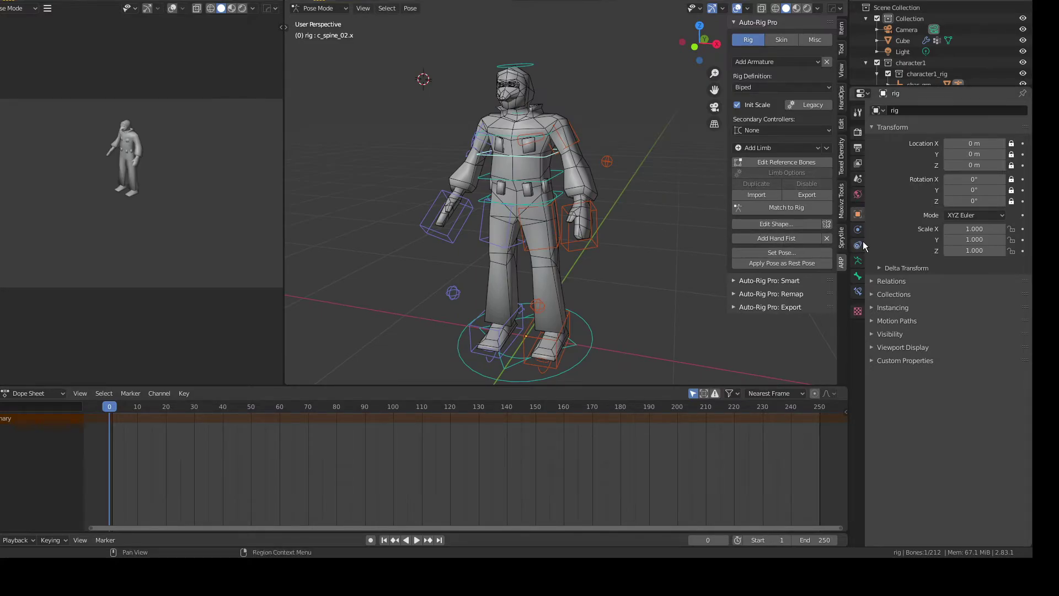
middle_click_drag(557, 165, 544, 108)
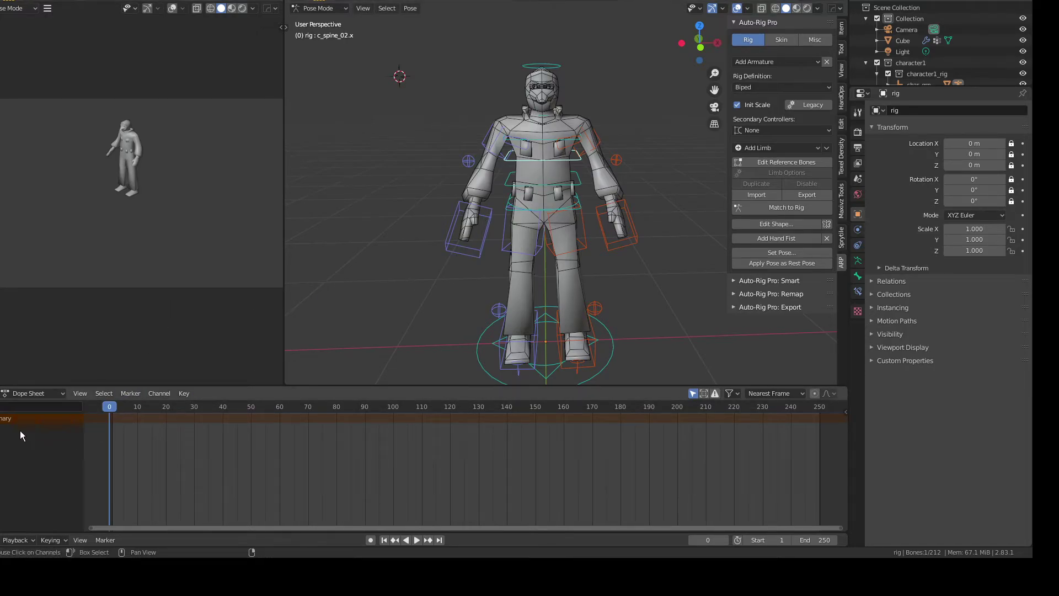
left_click(22, 395)
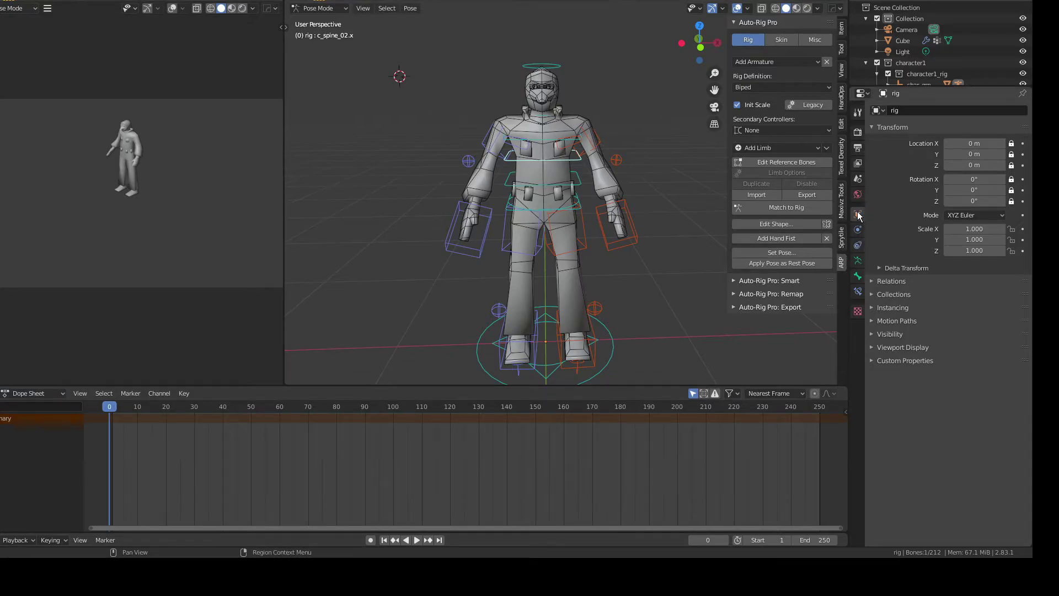
scroll(585, 177, "up", 3)
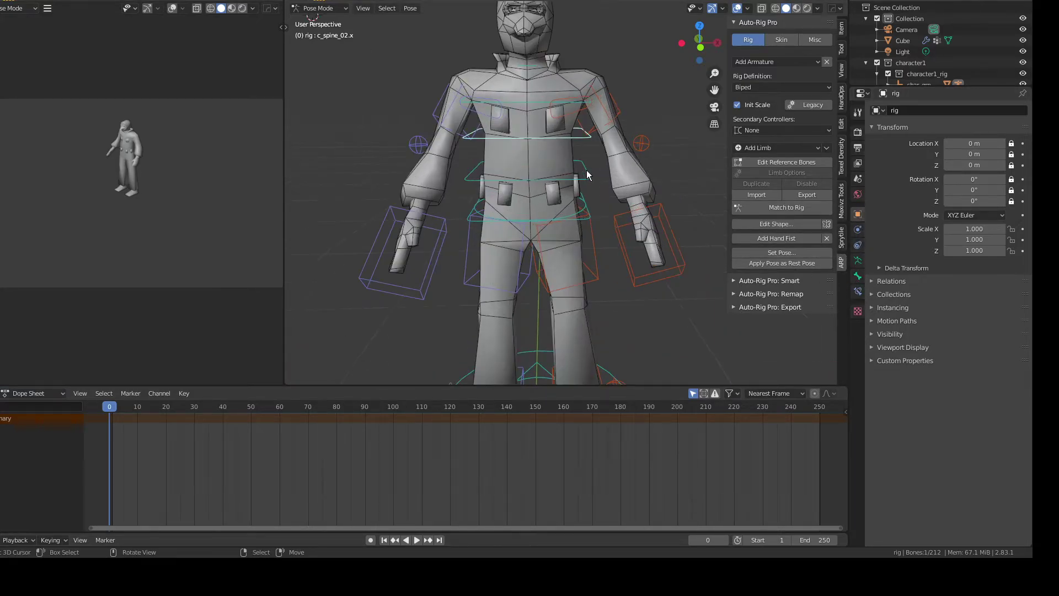
left_click(644, 156)
scroll(548, 171, "down", 2)
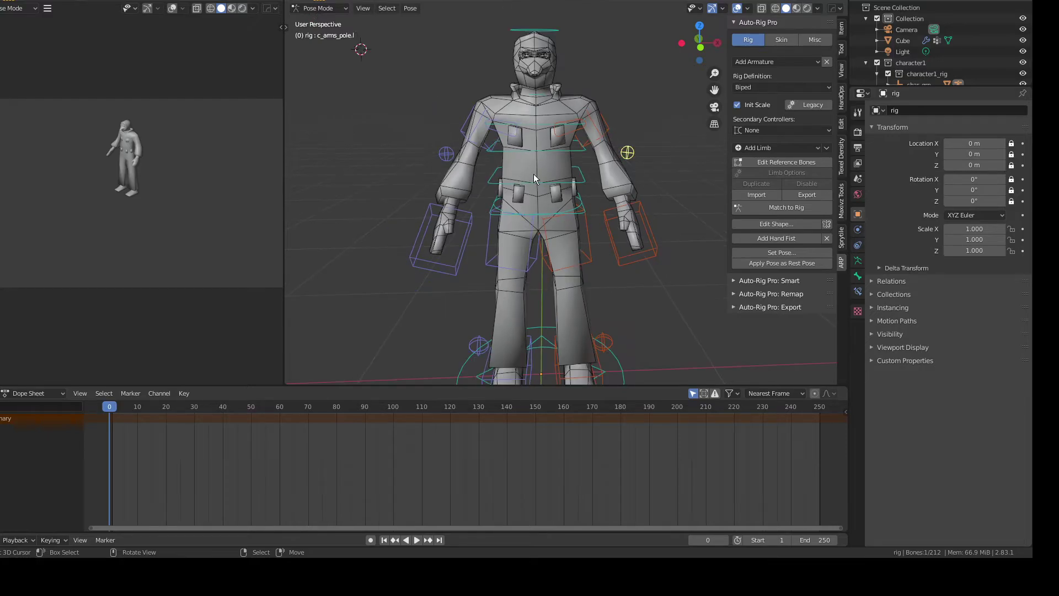
- Enter the rig's Edit Mode and display its reference bones with Auto-Rig Pro's Edit Reference Bones
middle_click_drag(547, 170, 552, 140)
left_click(547, 127)
scroll(572, 167, "up", 2)
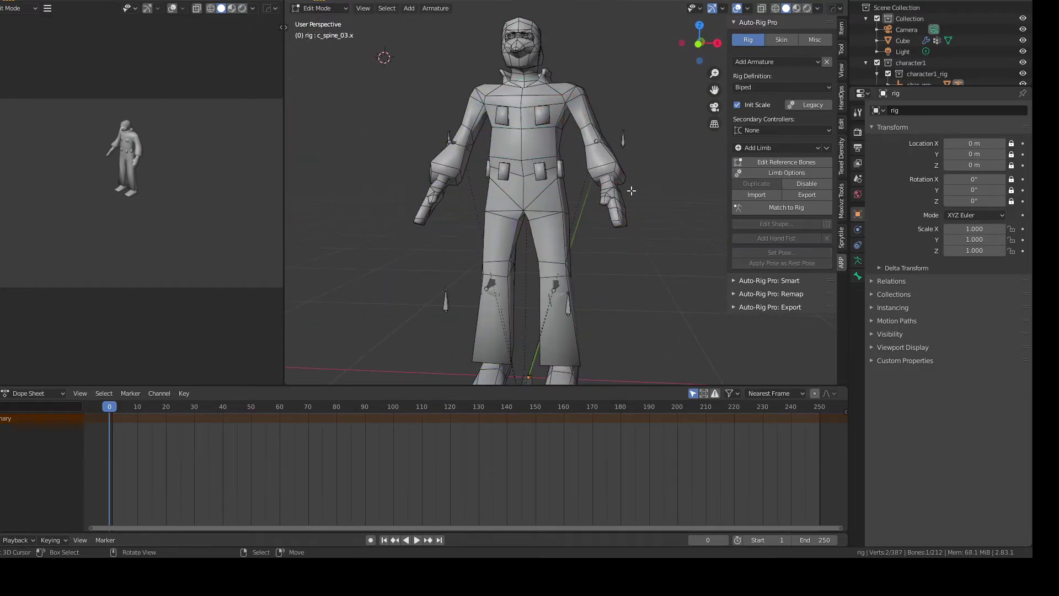
left_click(624, 145)
key("Tab")
left_click(574, 294)
left_click(569, 284)
left_click(769, 173)
left_click(764, 161)
- Select forearm_ref.l, spine_02_ref.x, spine_01_ref.x and leg_ref.l in turn to examine the reference bones
left_click(615, 165)
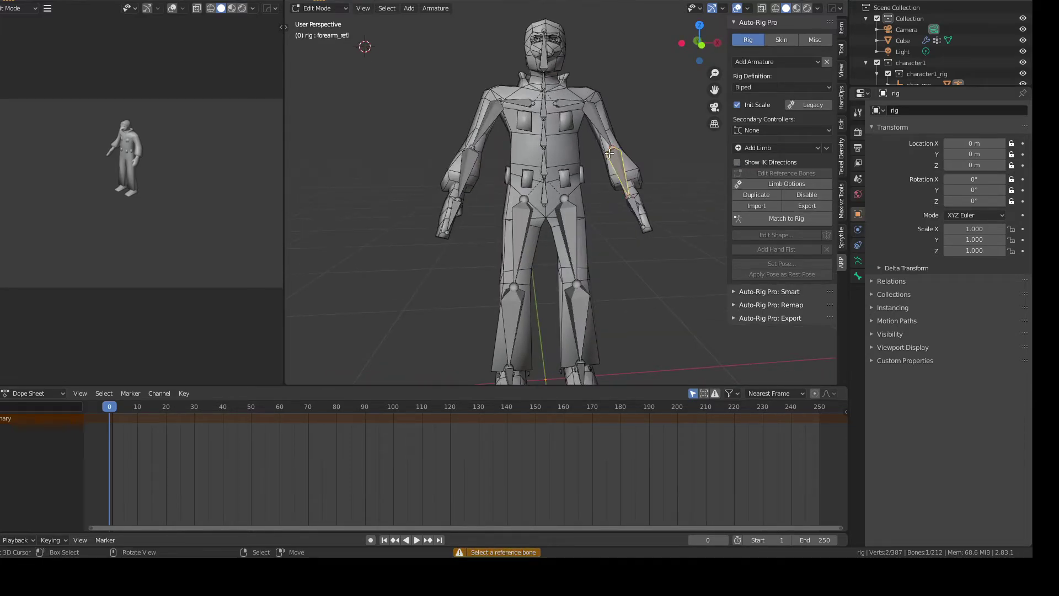
scroll(529, 155, "up", 3)
scroll(515, 133, "down", 2)
left_click(524, 148)
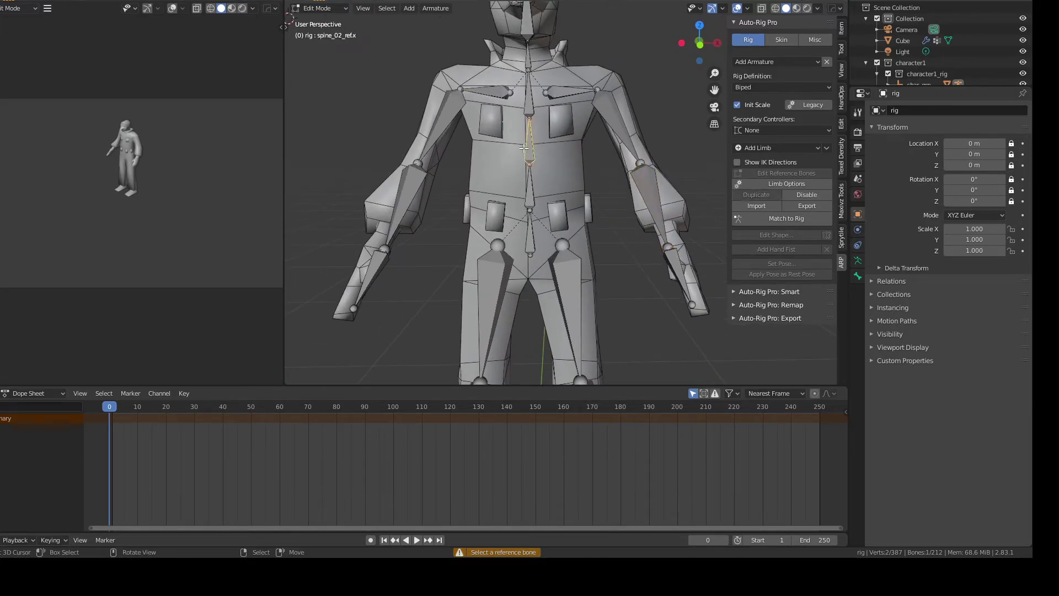
left_click(530, 194)
middle_click_drag(537, 194, 502, 119, "shift")
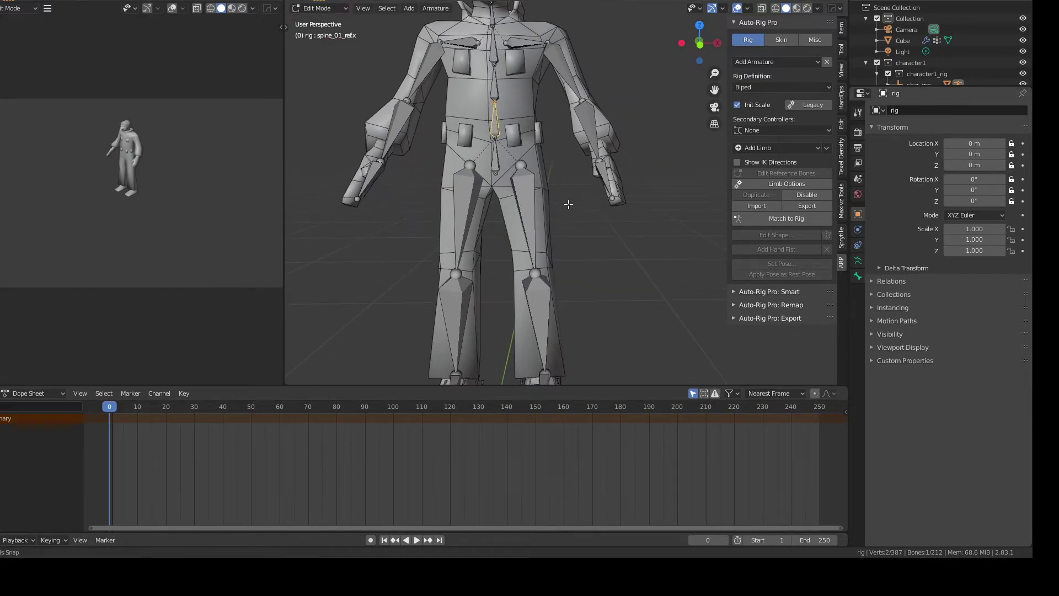
scroll(567, 201, "down", 2)
mouse_move(526, 164)
middle_mouse_down()
mouse_move(546, 182)
mouse_move(544, 161)
middle_mouse_up()
middle_click_drag(571, 298, 572, 241, "shift")
right_click(543, 267)
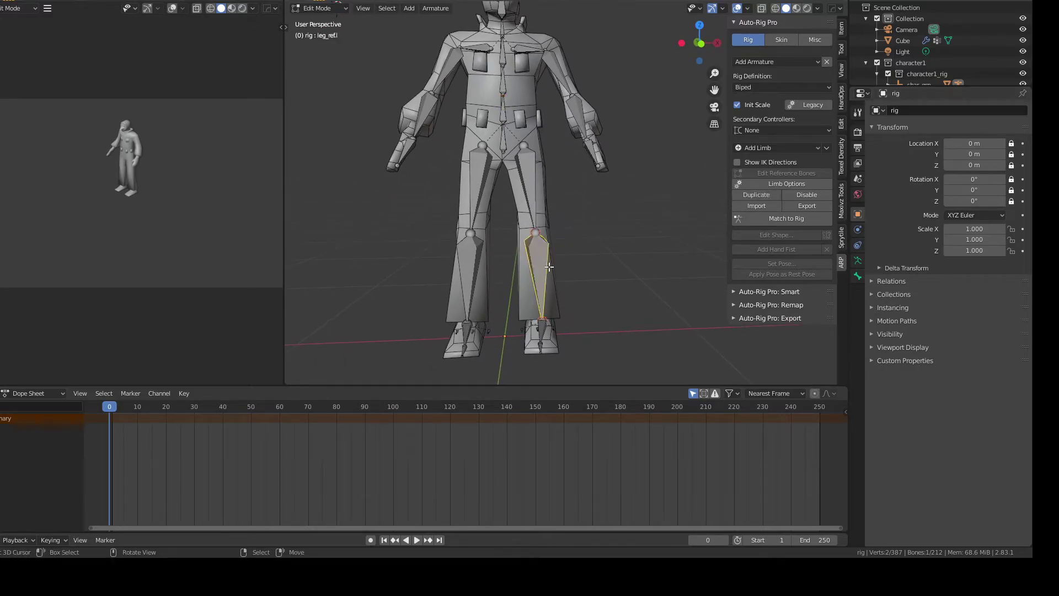
- Add spine_01_ref.x to the selected leg_ref.l, toggle head_ref.x, and examine the skeleton from head to feet
scroll(559, 196, "up", 3)
left_click(485, 146, "shift")
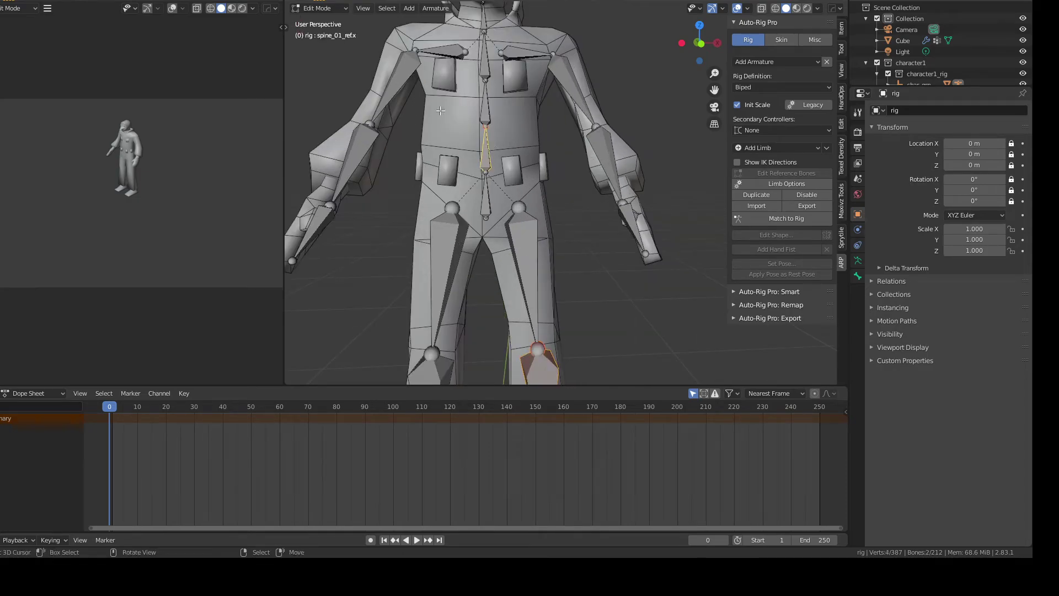
middle_click_drag(447, 109, 467, 196, "shift")
left_click(509, 62, "shift")
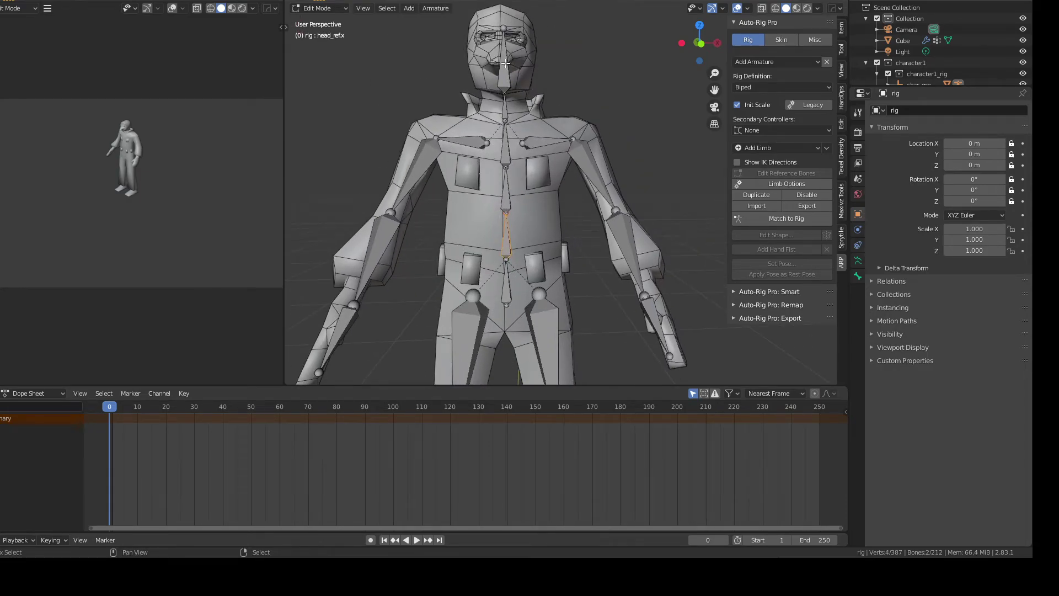
scroll(594, 202, "down", 2)
middle_click_drag(594, 202, 538, 201, "shift")
scroll(533, 259, "up", 1)
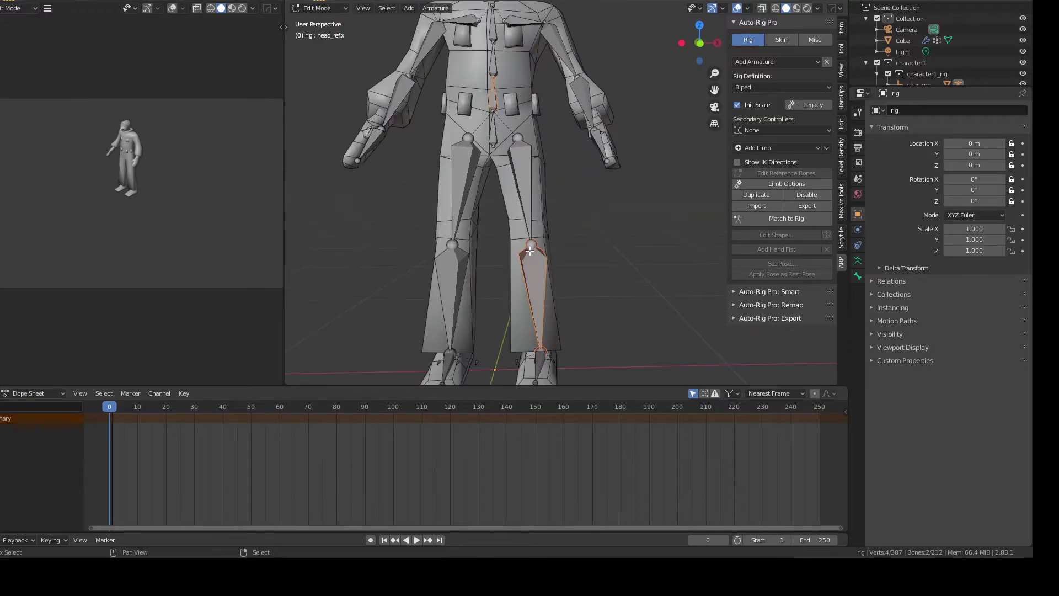
middle_click_drag(534, 323, 532, 262, "shift")
middle_click_drag(520, 216, 537, 236)
scroll(552, 221, "down", 1)
middle_click_drag(554, 163, 554, 216, "shift")
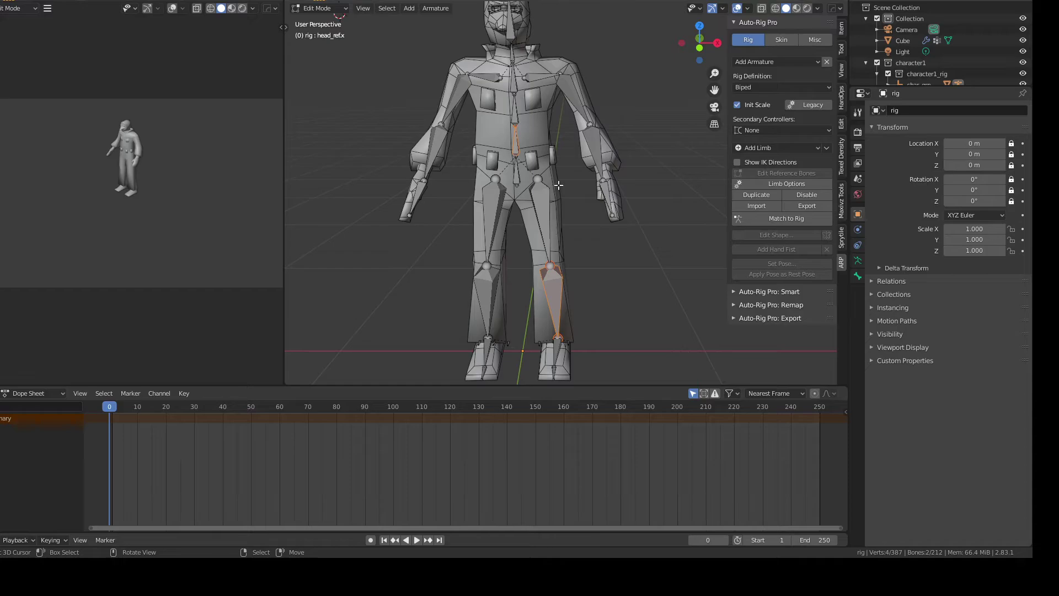
- Leave the armature's Edit and Pose Modes and switch to Object Mode
left_click(739, 219)
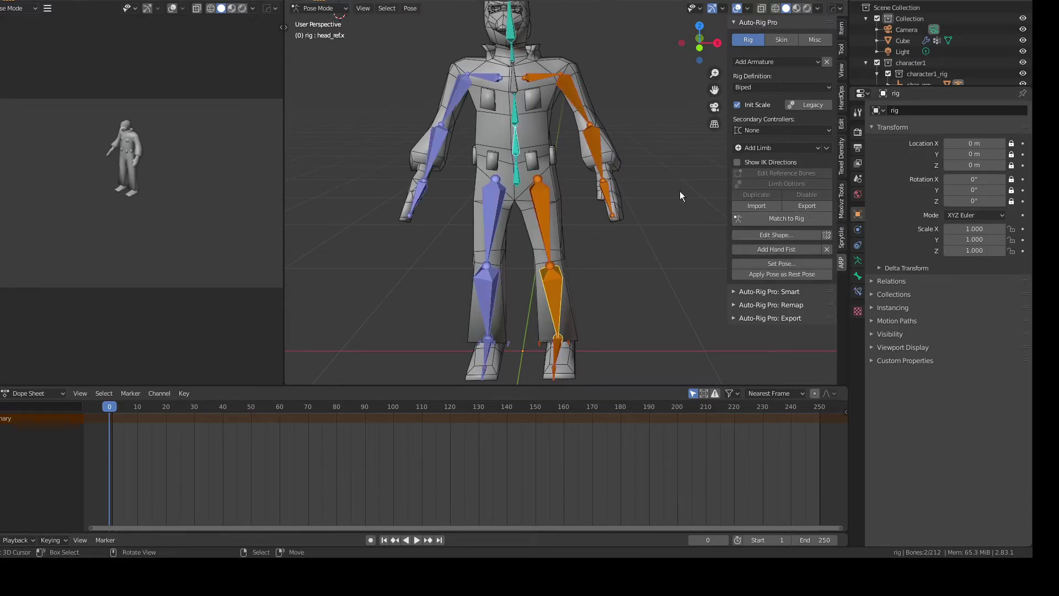
left_click(786, 172)
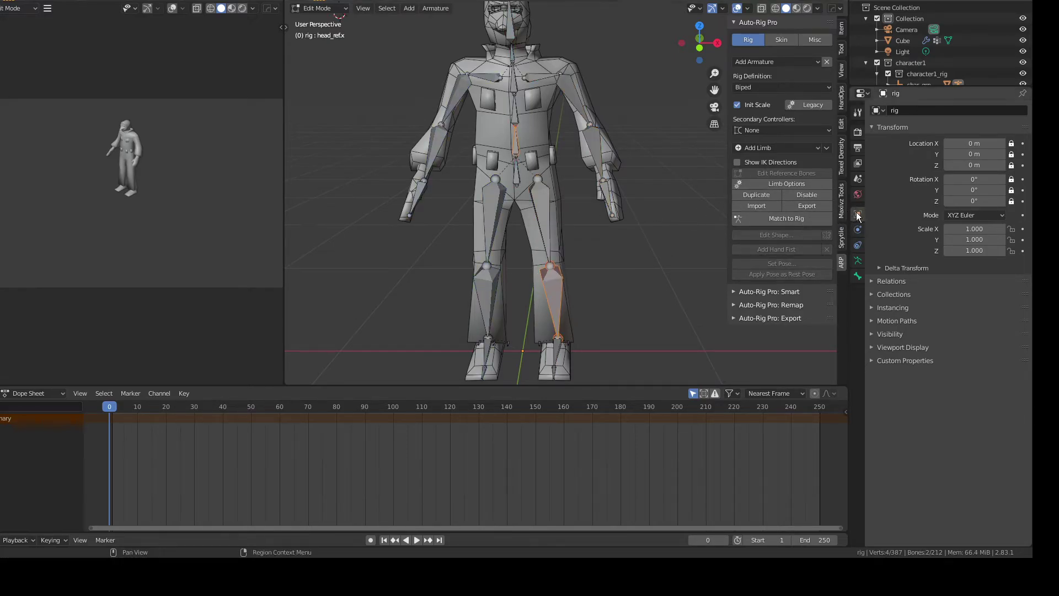
key("Tab")
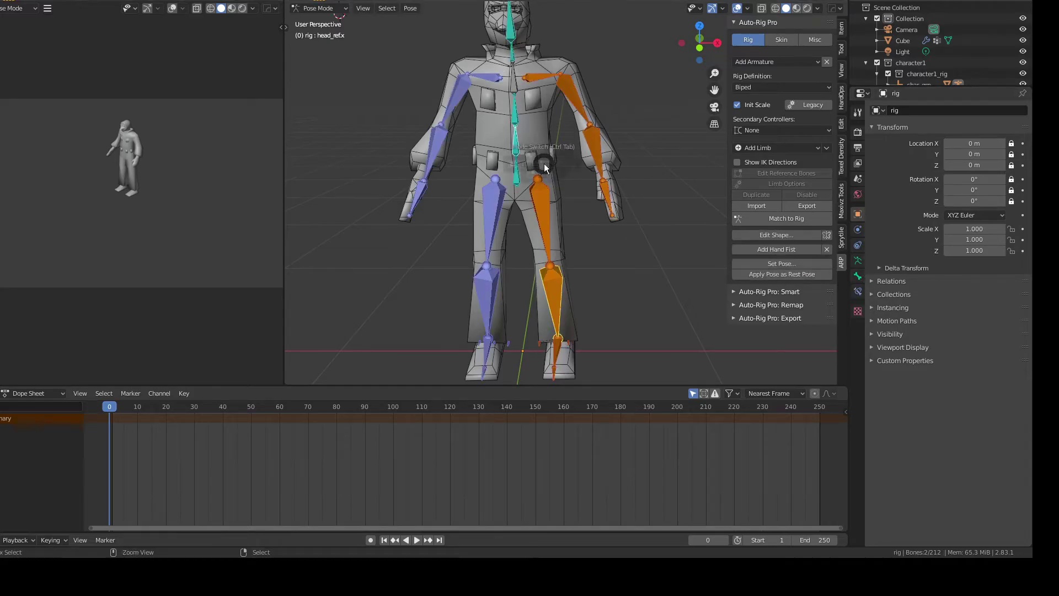
key("ctrl+Tab")
left_click(504, 156)
- Select the rig together with the Cube character mesh and enter Weight Paint mode
left_click(528, 142)
left_click(554, 154, "shift")
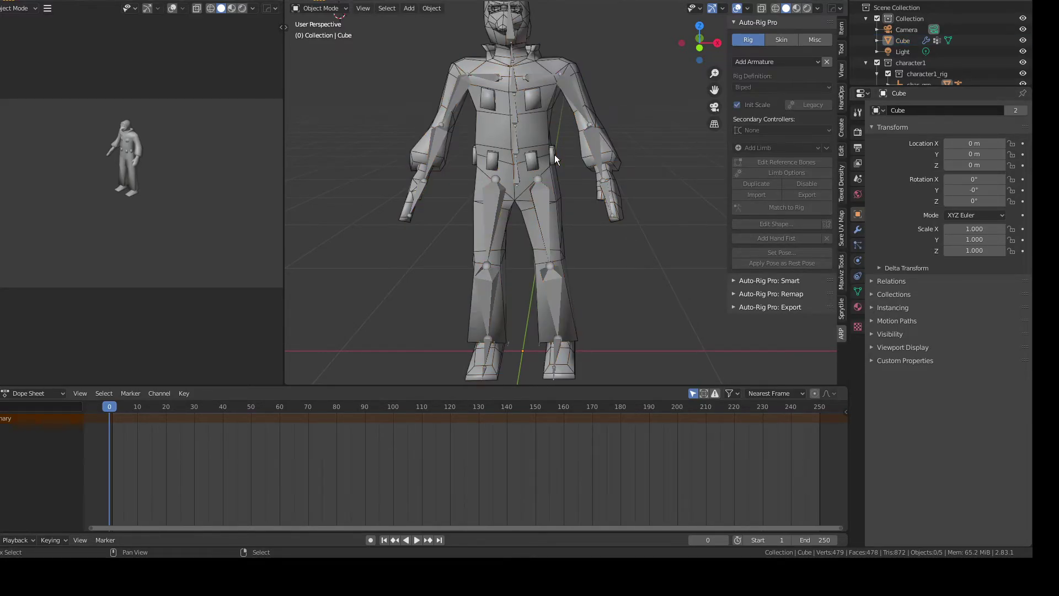
left_click(554, 154, "shift")
left_click(535, 154, "shift")
left_click(518, 148)
left_click(528, 138, "shift")
left_click(528, 137, "shift")
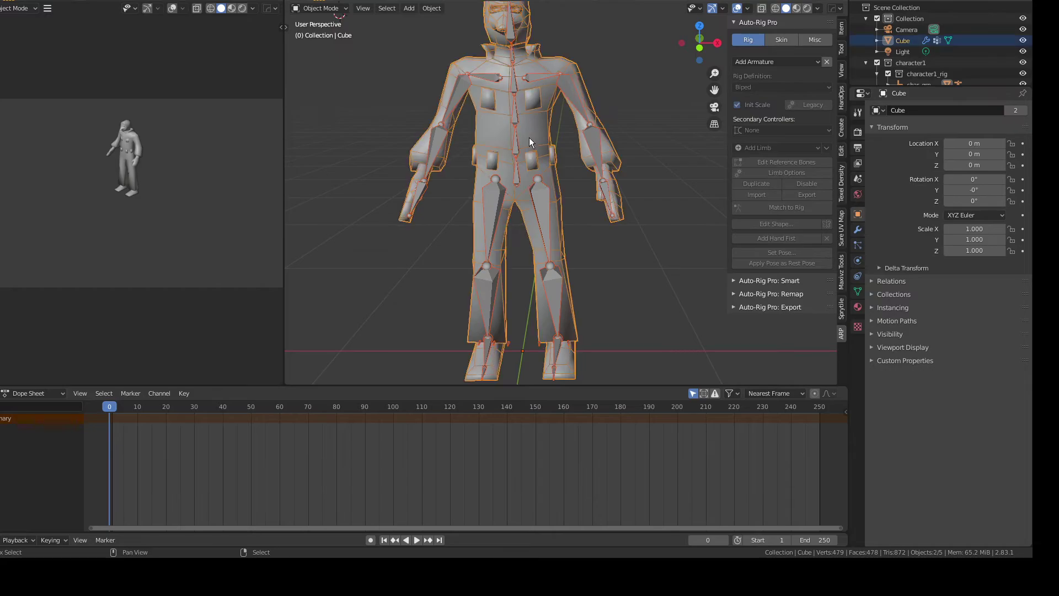
key("ctrl+Tab")
left_click(449, 140)
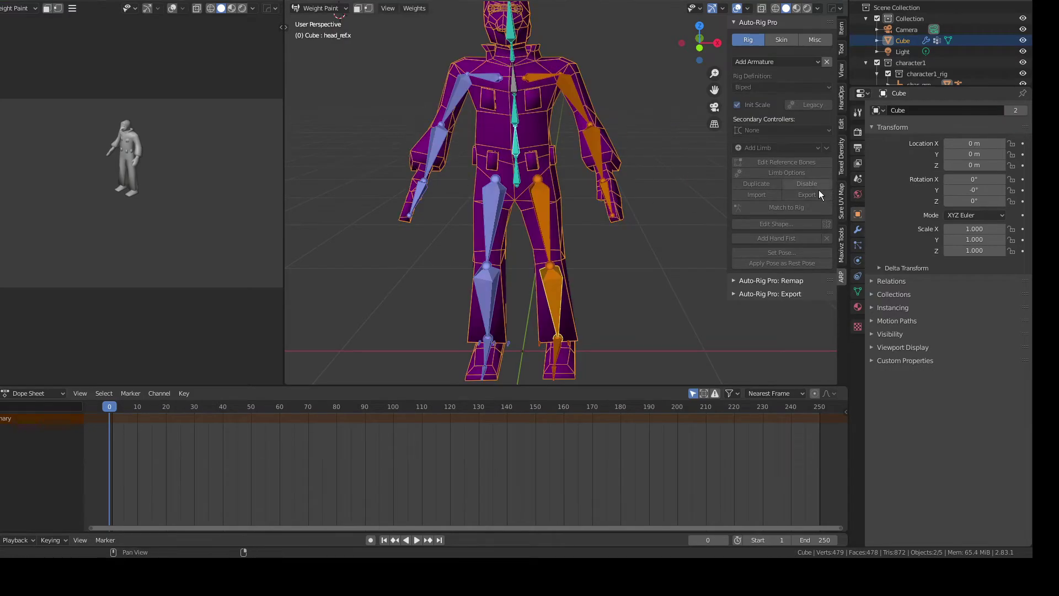
- Show the Cube mesh's vertex groups and review their weights one by one from the arm groups to leg_stretch.r
left_click(858, 291)
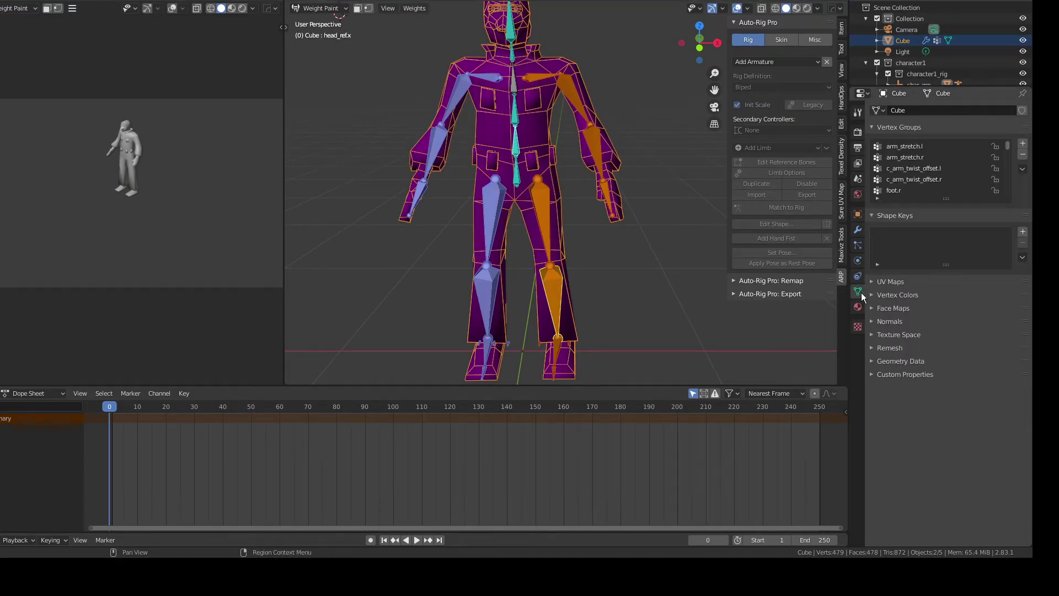
left_click(908, 179)
scroll(897, 174, "down", 5, "ctrl")
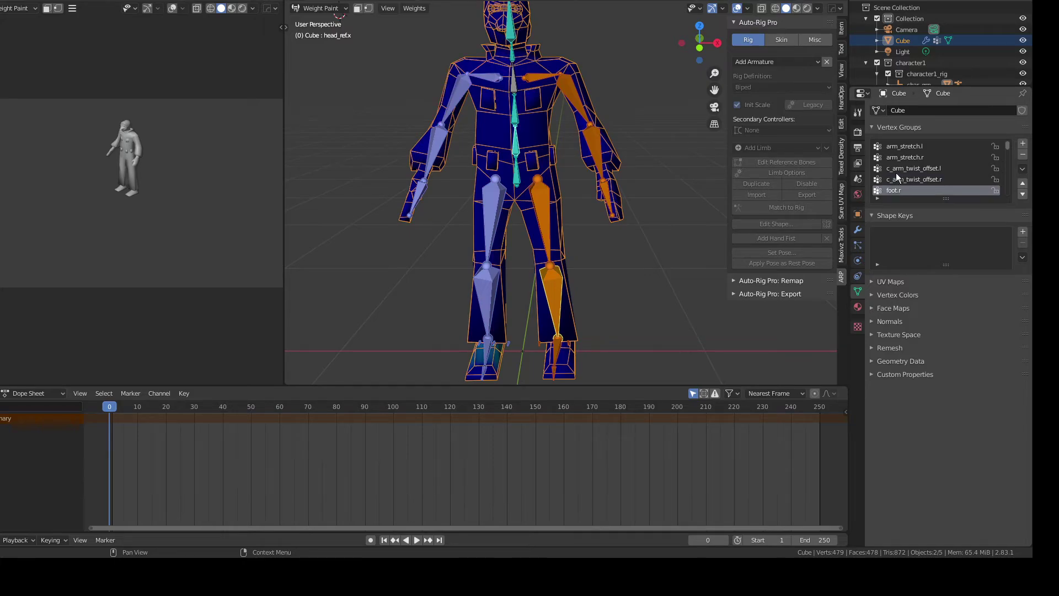
scroll(904, 173, "down", 10, "ctrl")
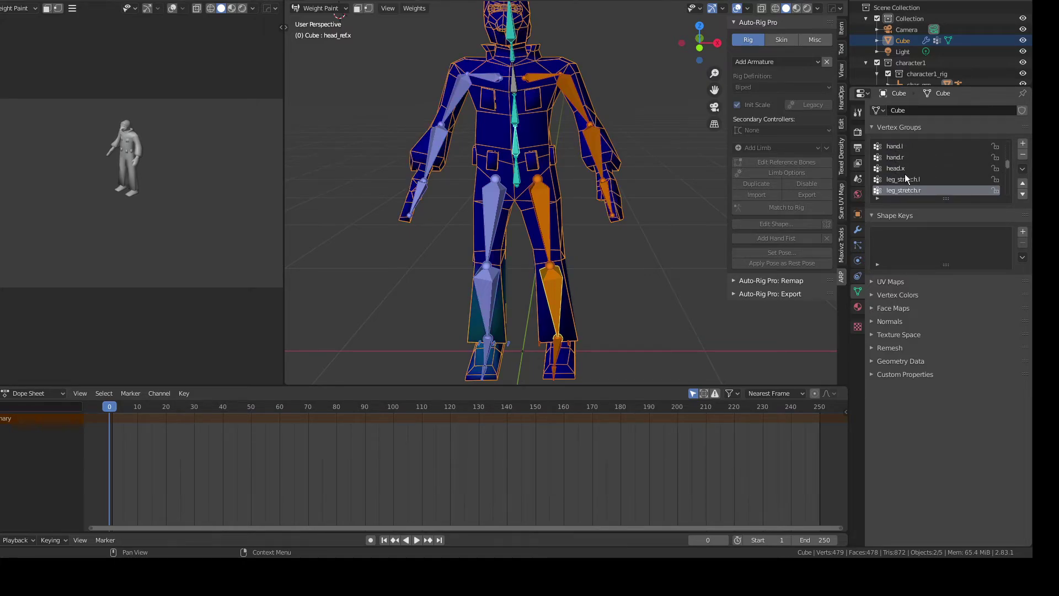
- Continue reviewing the vertex group weights from leg_stretch.r down the list to toes_01.l
scroll(901, 191, "up", 2, "ctrl")
scroll(901, 191, "down", 2, "ctrl")
scroll(902, 191, "up", 1, "ctrl")
key("Down")
key("Up")
key("Up")
key("Up")
key("Down")
key("Down")
key("Down")
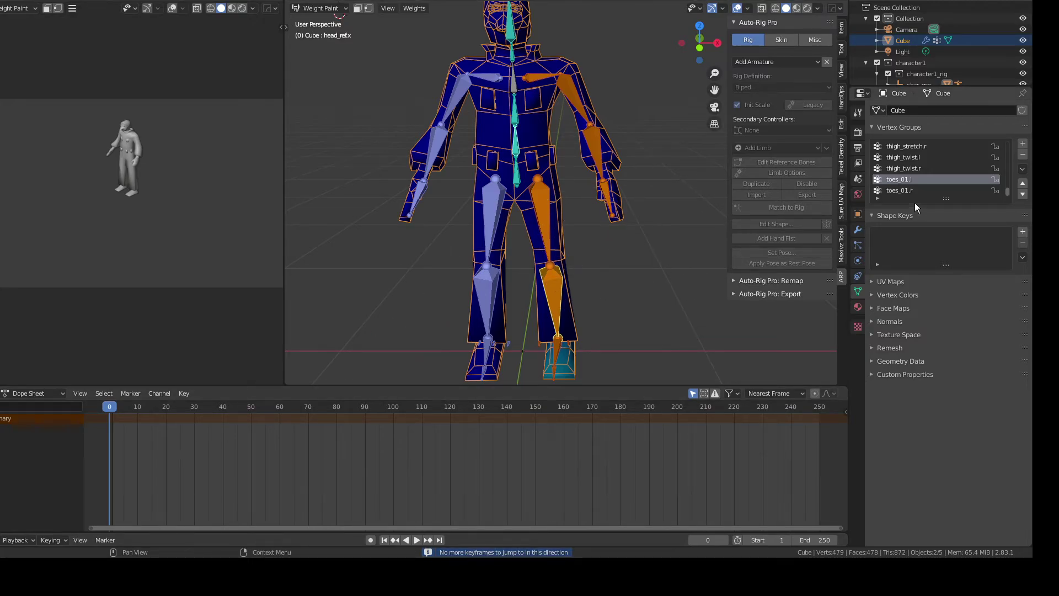
- Compare the weights of the toe and thigh vertex groups, and go back up the list to spine_02.x
scroll(915, 194, "down", 1, "ctrl")
scroll(916, 194, "up", 2, "ctrl")
scroll(915, 194, "up", 1, "ctrl")
scroll(916, 194, "down", 1, "ctrl")
scroll(909, 194, "down", 2, "ctrl")
scroll(902, 191, "up", 2, "ctrl")
scroll(902, 191, "down", 2, "ctrl")
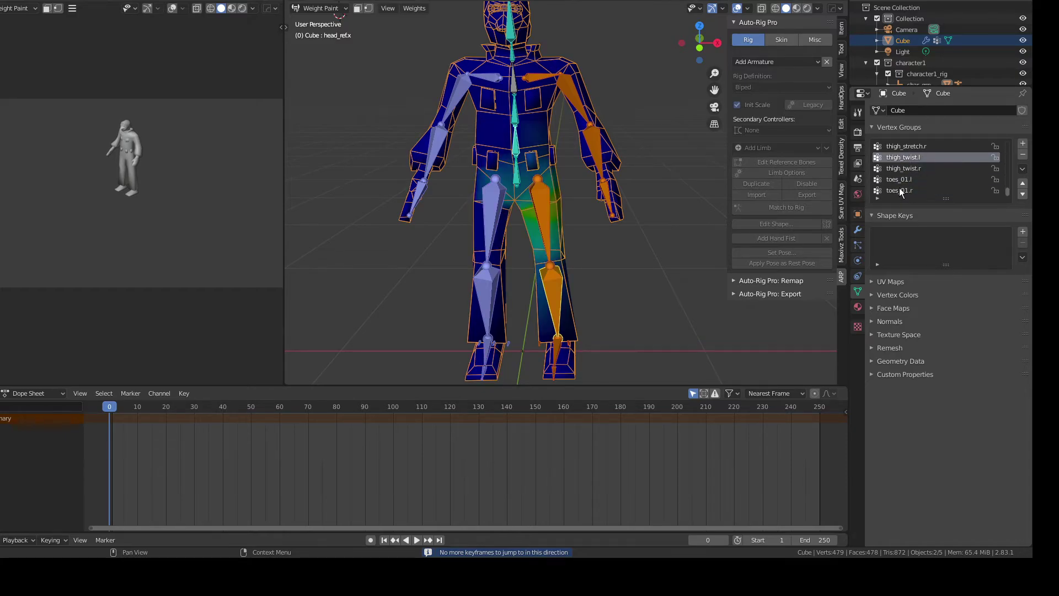
scroll(900, 192, "up", 4, "ctrl")
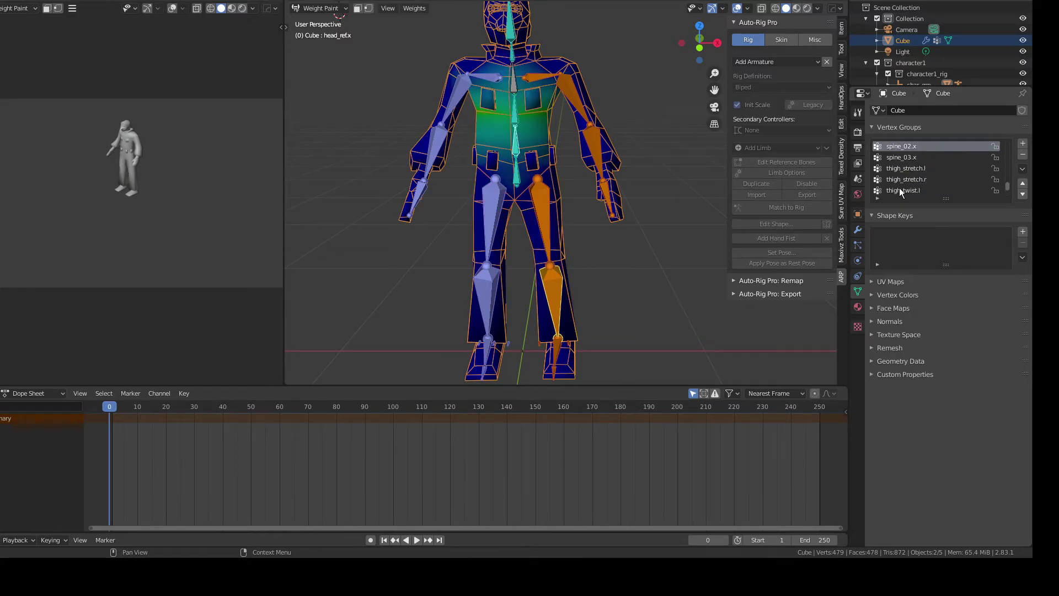
- Review the weights of the vertex groups from spine_02.x back up the list to arm_stretch.l
scroll(900, 191, "up", 4, "ctrl")
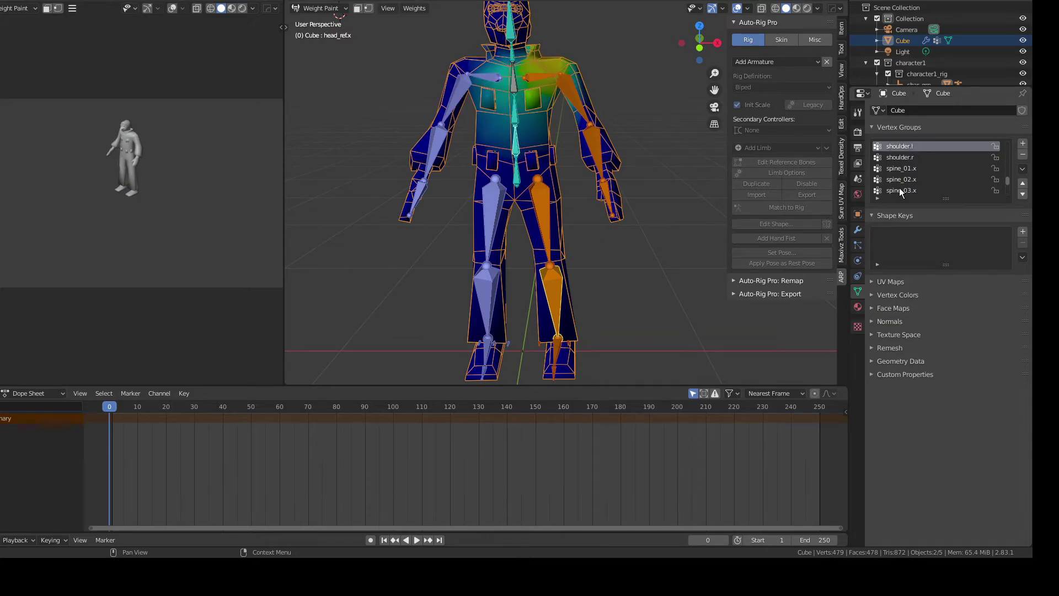
scroll(899, 191, "up", 8, "ctrl")
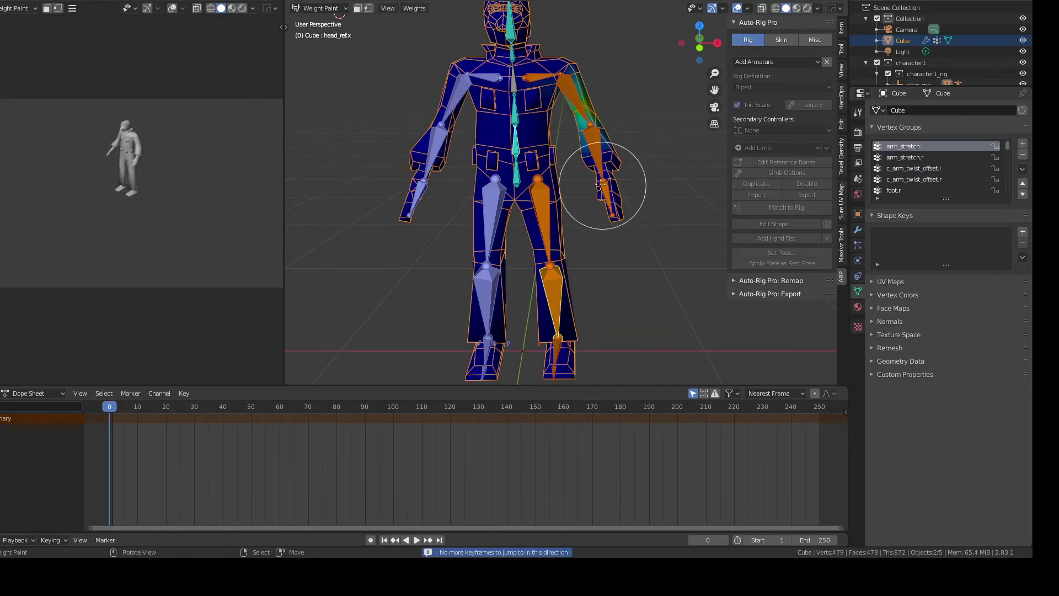
scroll(600, 182, "down", 3)
- Inspect the Cube mesh in Edit Mode and return it to Weight Paint mode
key("Tab")
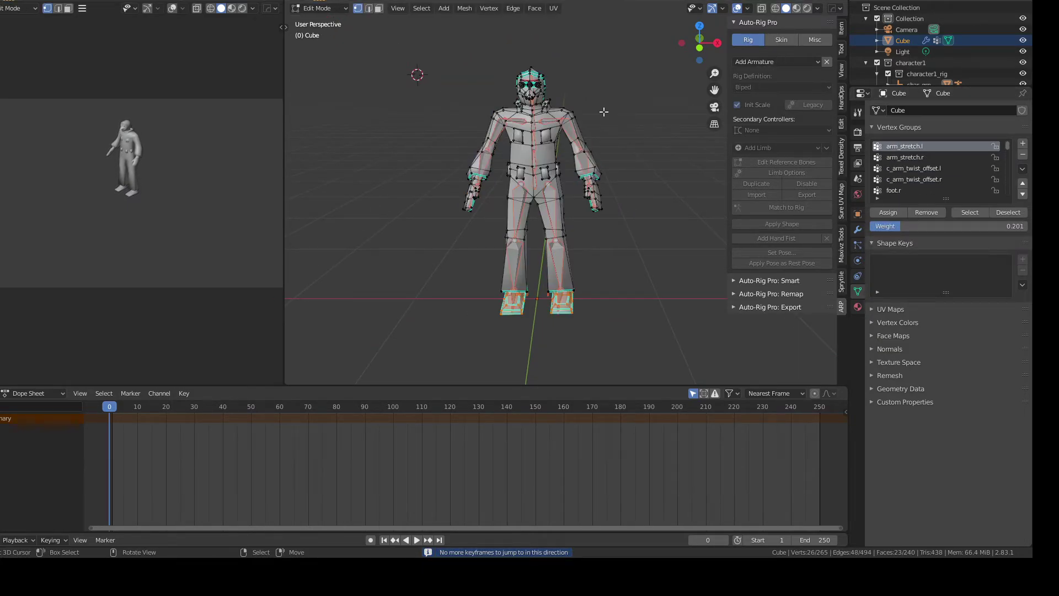
scroll(551, 112, "up", 1)
middle_click_drag(512, 192, 515, 132)
scroll(516, 117, "up", 3)
scroll(534, 223, "down", 3)
scroll(525, 250, "up", 3)
key("ctrl+Tab")
left_click(454, 247)
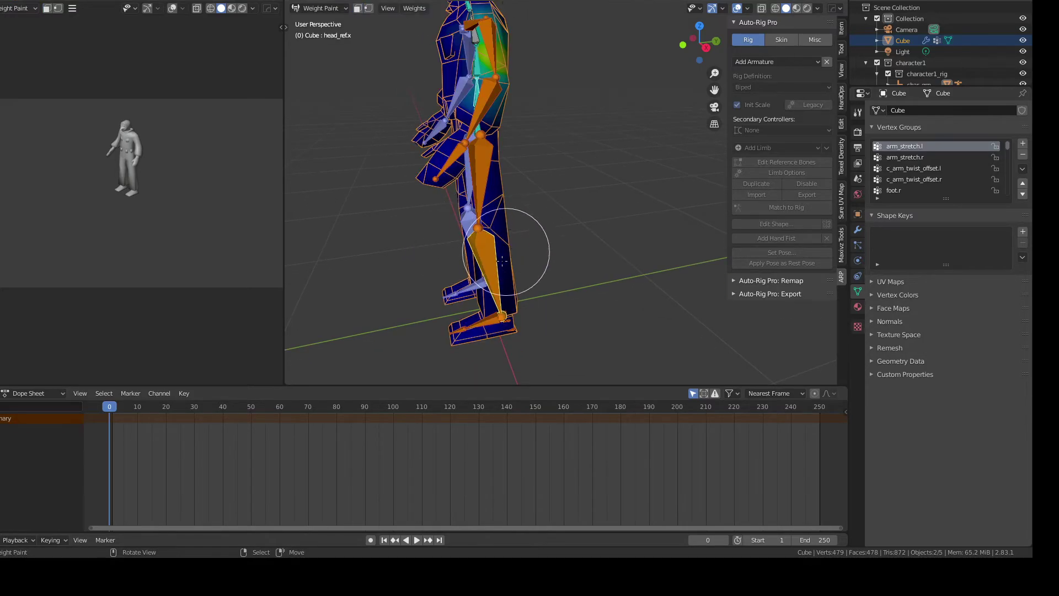
- Examine the arm_stretch.l weights on the character's left arm from several sides and distances
mouse_move(465, 265)
middle_mouse_down()
mouse_move(541, 214)
mouse_move(574, 225)
middle_mouse_up()
scroll(511, 224, "down", 1)
middle_click_drag(528, 146, 523, 185, "shift")
scroll(523, 185, "down", 2)
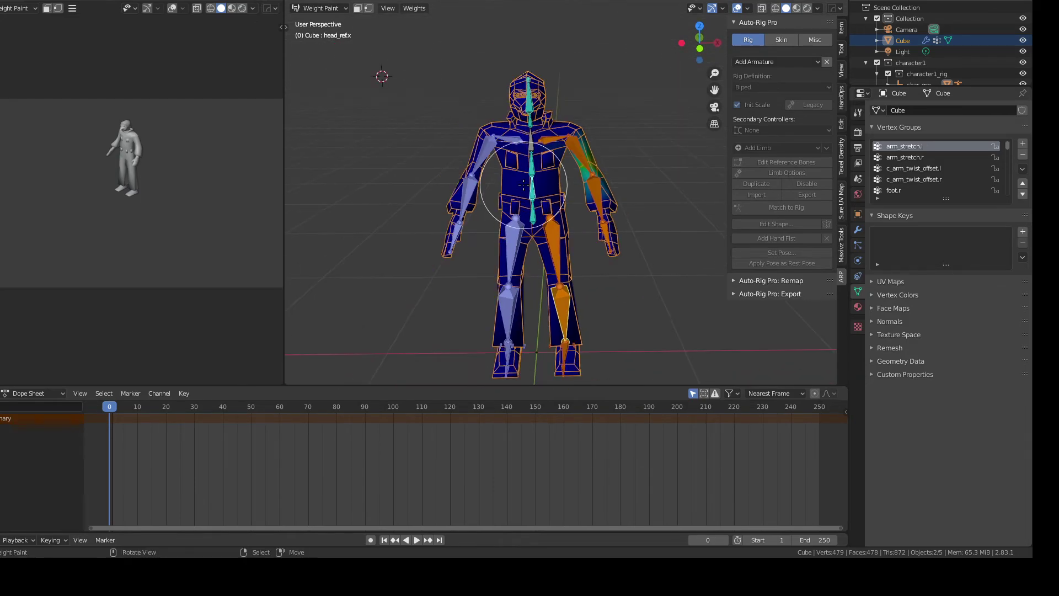
scroll(542, 157, "up", 2)
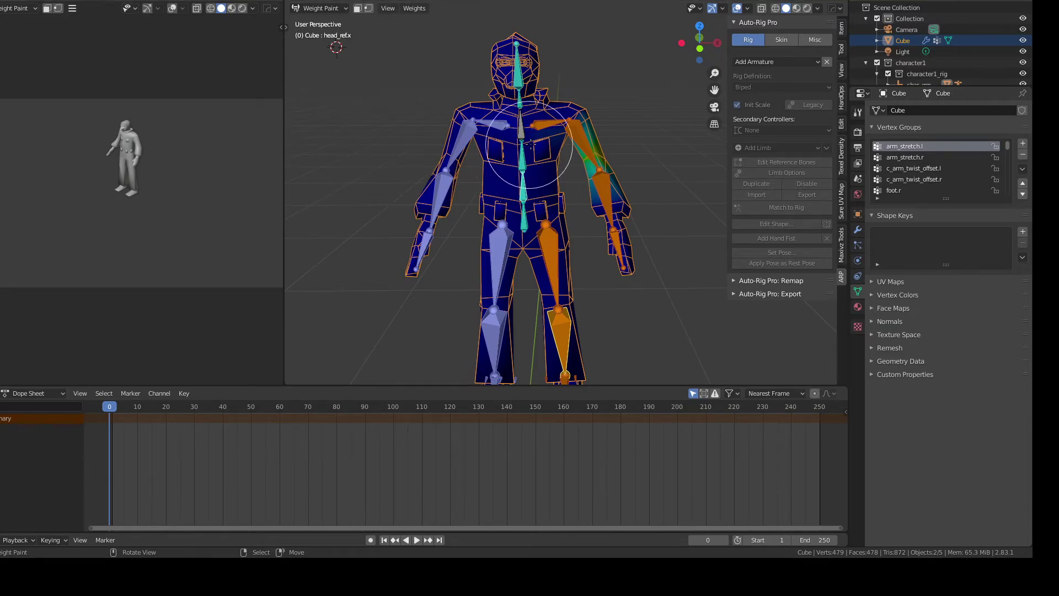
scroll(564, 139, "down", 2)
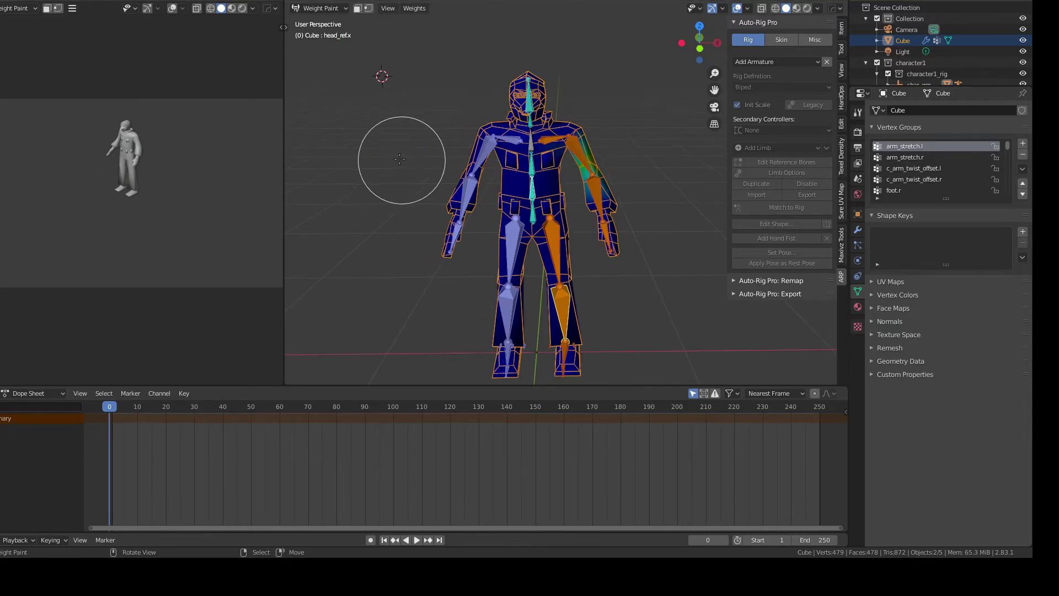
middle_click_drag(396, 159, 383, 177)
scroll(449, 177, "up", 5)
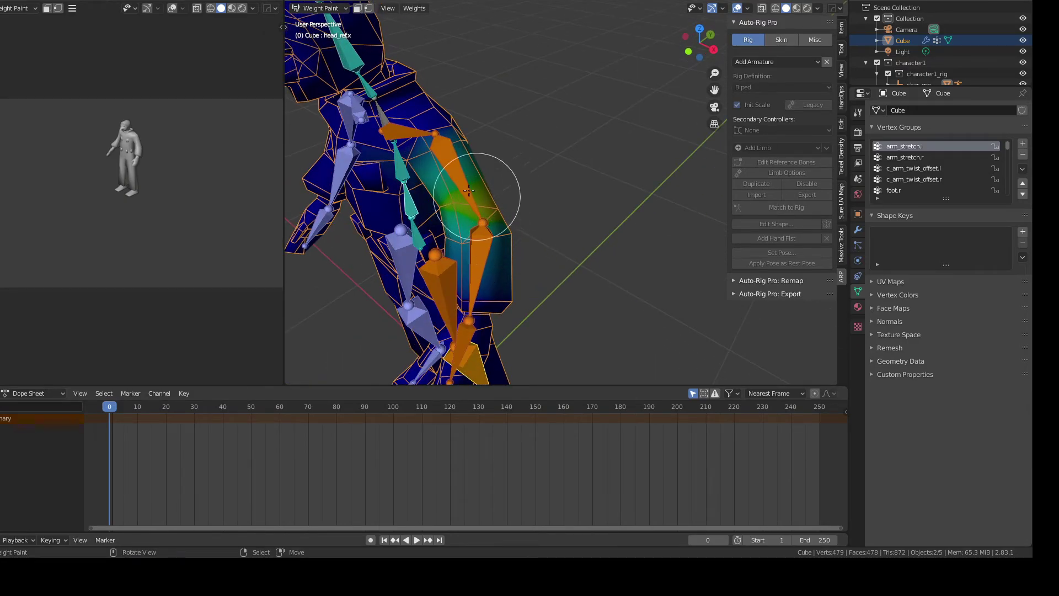
scroll(484, 202, "down", 4)
middle_click_drag(506, 241, 477, 108)
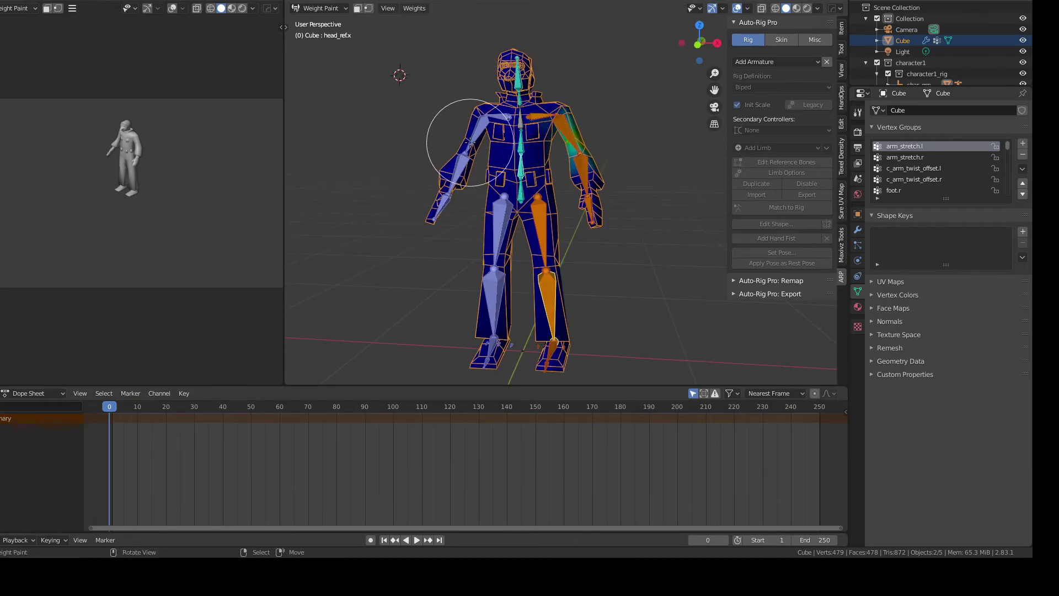
middle_click_drag(496, 189, 503, 208)
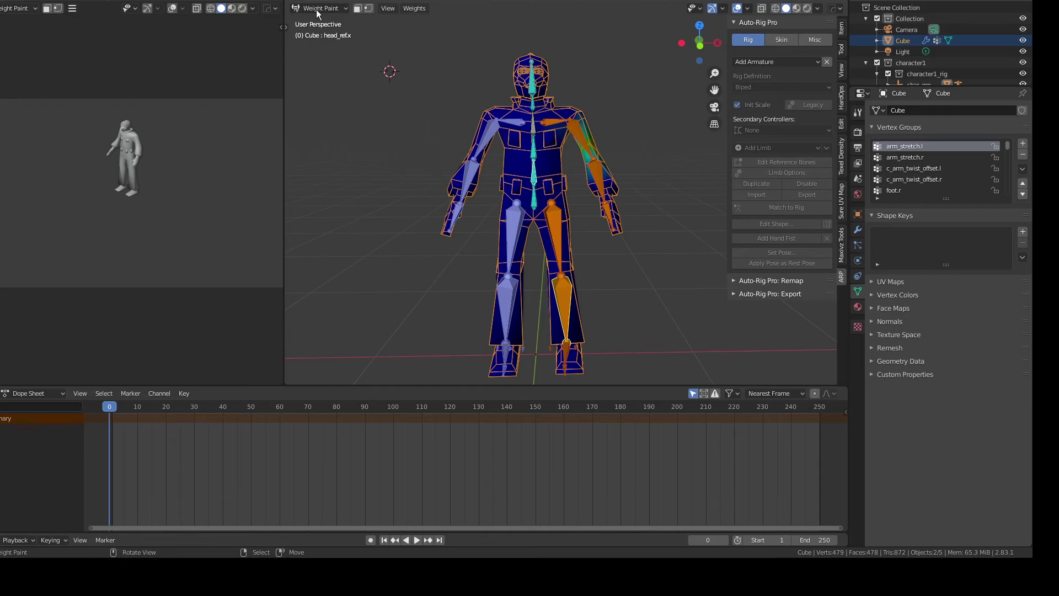
- Switch to the UV Editing workspace and bring the whole character into close view
left_click(300, 2)
scroll(235, 260, "up", 2)
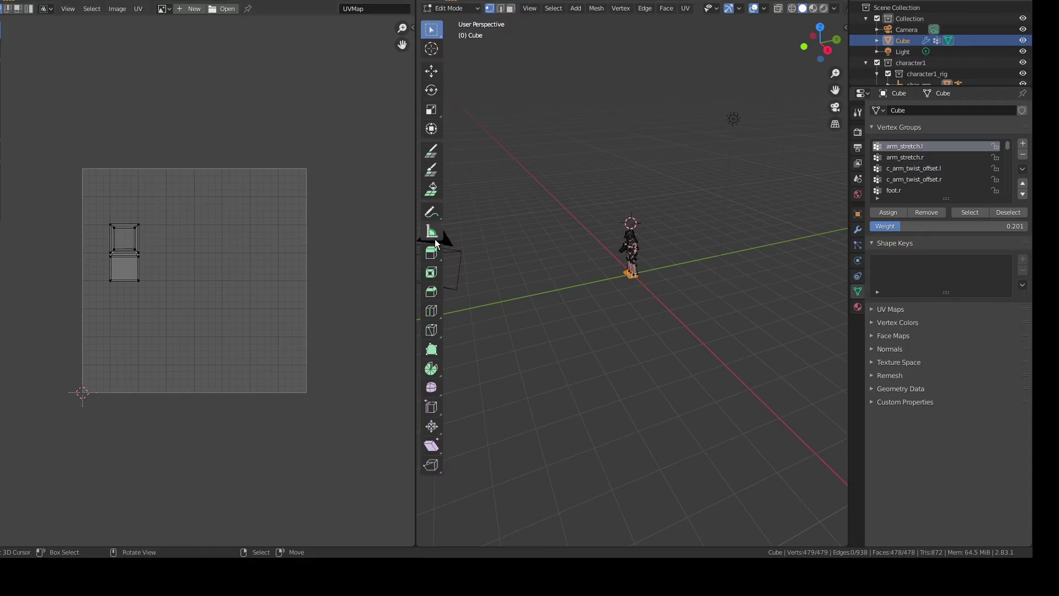
scroll(664, 241, "up", 8)
middle_click_drag(628, 171, 693, 196)
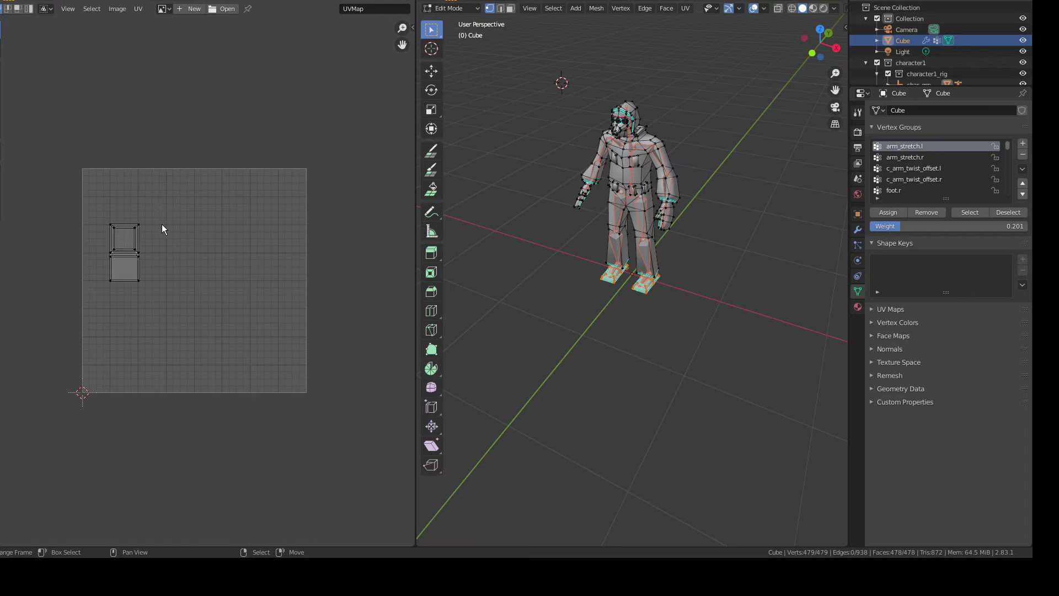
- Outline several empty regions of the UV grid with box selections around the existing UV island
key("b")
left_click_drag(141, 183, 167, 290)
key("b")
left_click_drag(173, 170, 186, 209)
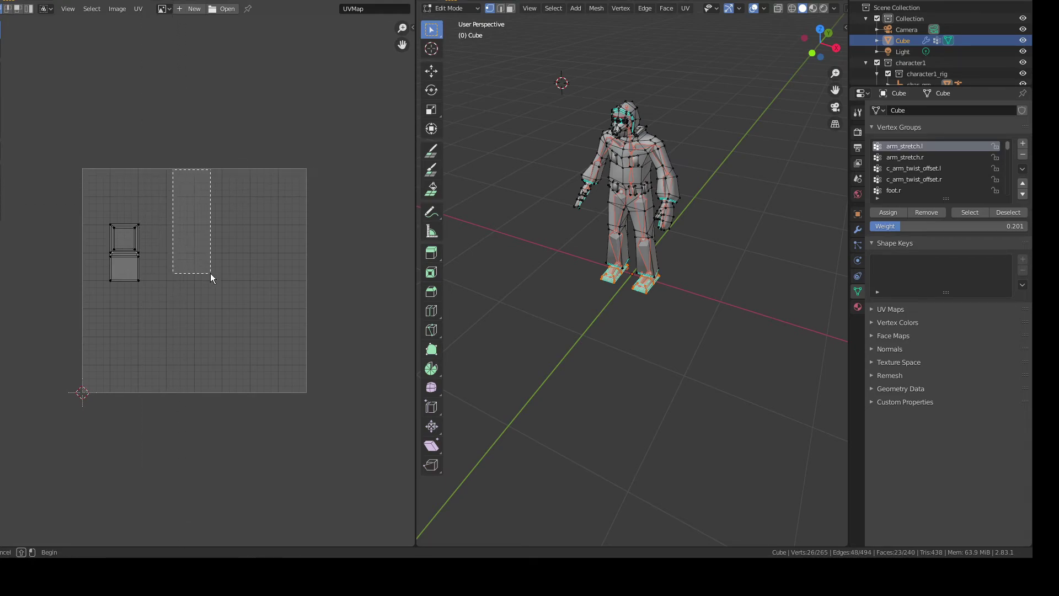
left_click_drag(210, 273, 210, 273)
key("b")
left_click_drag(238, 166, 289, 220)
key("b")
key("b")
left_click_drag(85, 368, 163, 392)
key("b")
key("b")
left_click_drag(214, 321, 309, 395)
key("b")
left_click_drag(274, 363, 293, 386)
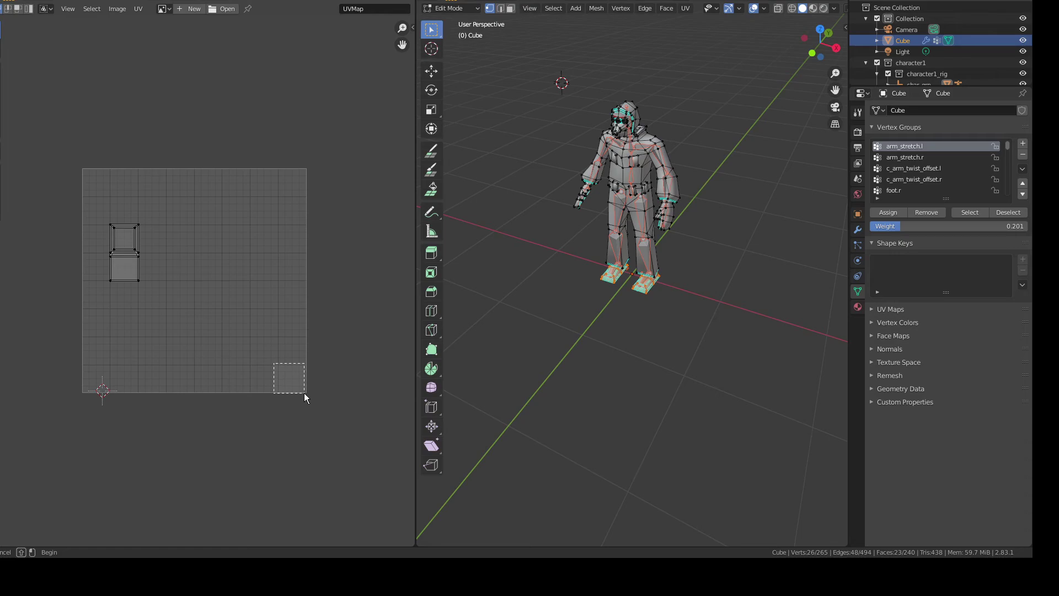
left_click_drag(302, 390, 302, 390)
- Leave Edit Mode for Object Mode and frame the character mesh in the front orthographic view
middle_click_drag(551, 253, 612, 265)
scroll(669, 194, "up", 3)
key("Tab")
middle_click_drag(663, 181, 627, 227, "shift")
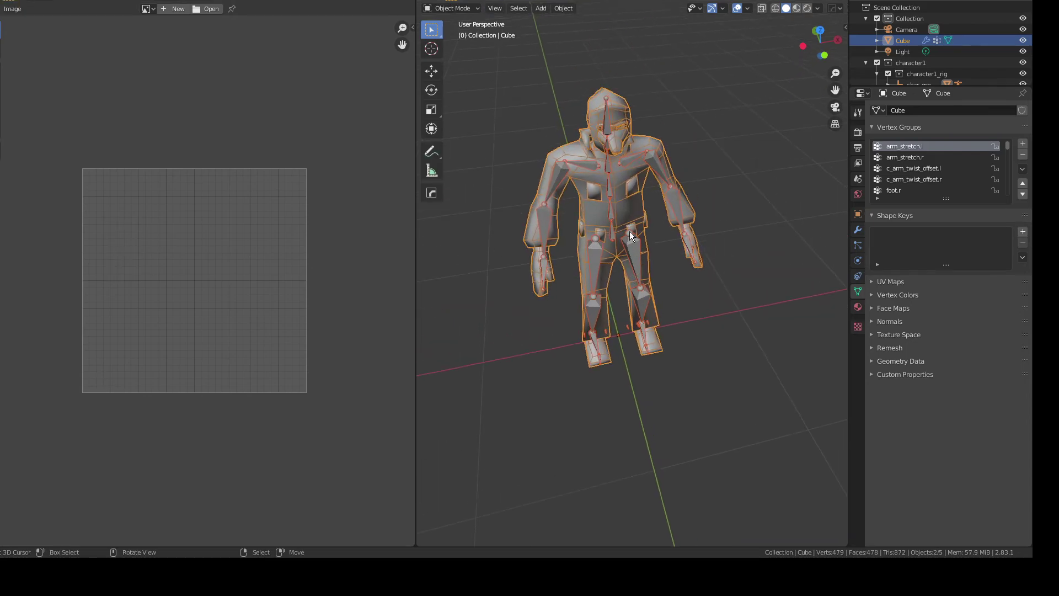
scroll(617, 216, "down", 1)
key("KP_1")
scroll(653, 165, "up", 2)
key("KP_Decimal")
key("Tab")
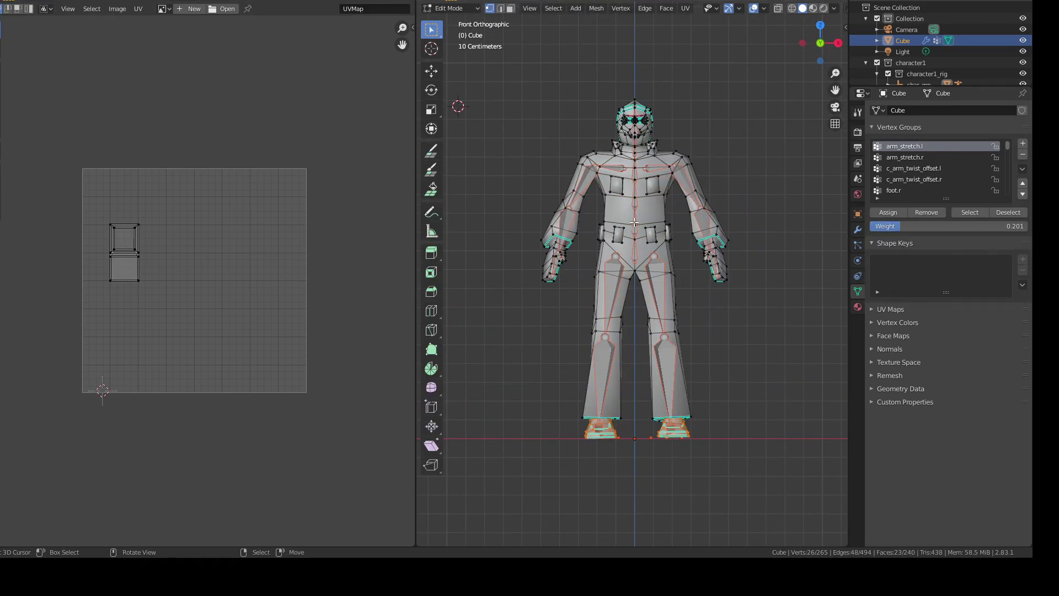
key("Tab")
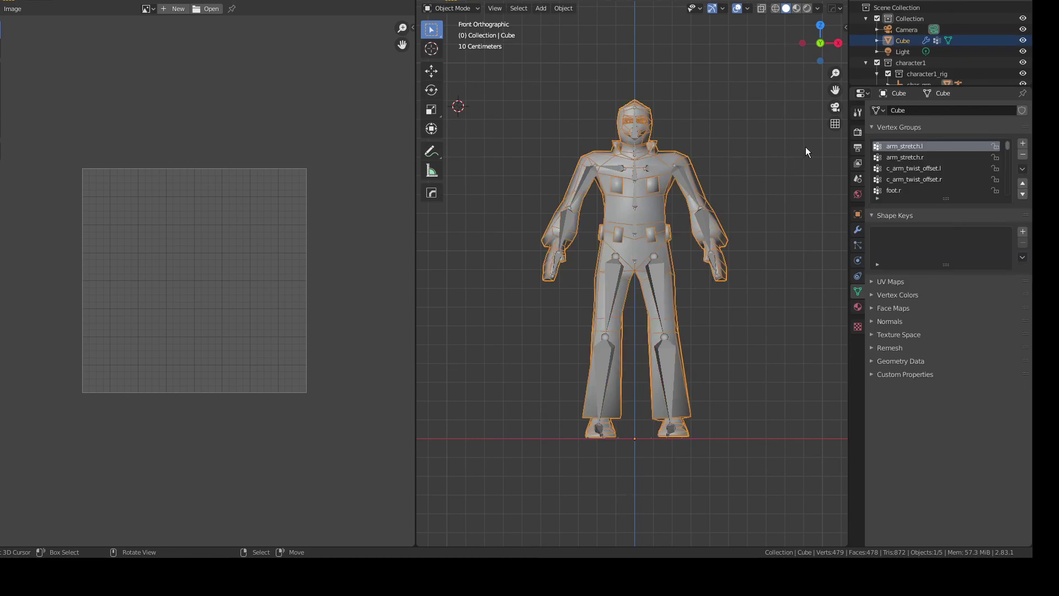
scroll(723, 215, "up", 3)
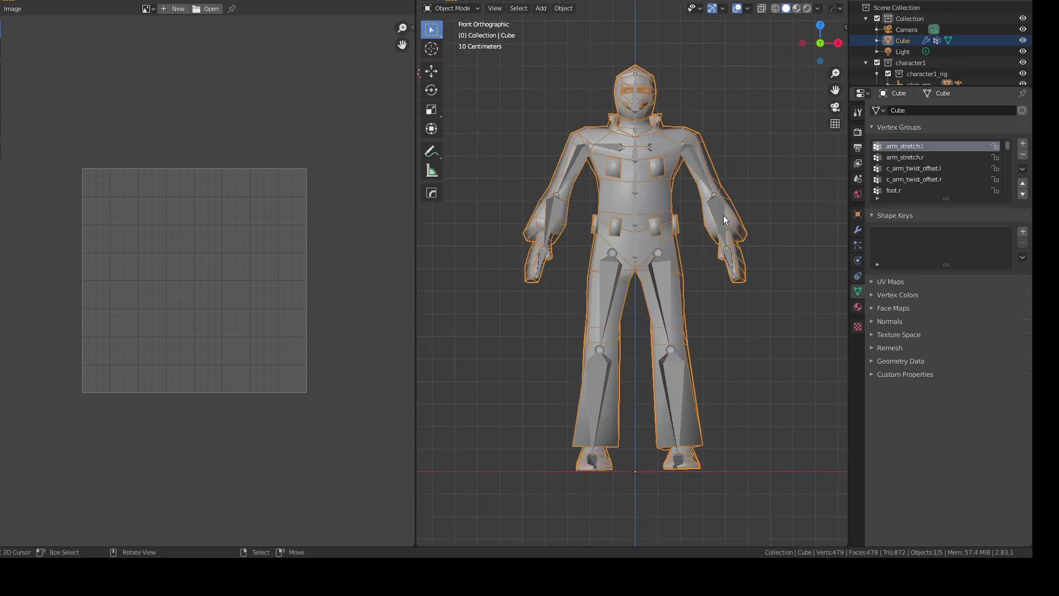
scroll(723, 215, "down", 3)
- Enter Weight Paint mode and examine how the arm_stretch.l weights spread over the left arm and torso
middle_click_drag(723, 215, 688, 260)
key("ctrl+Tab")
left_click(642, 196)
scroll(639, 192, "up", 4)
middle_click_drag(685, 170, 652, 181)
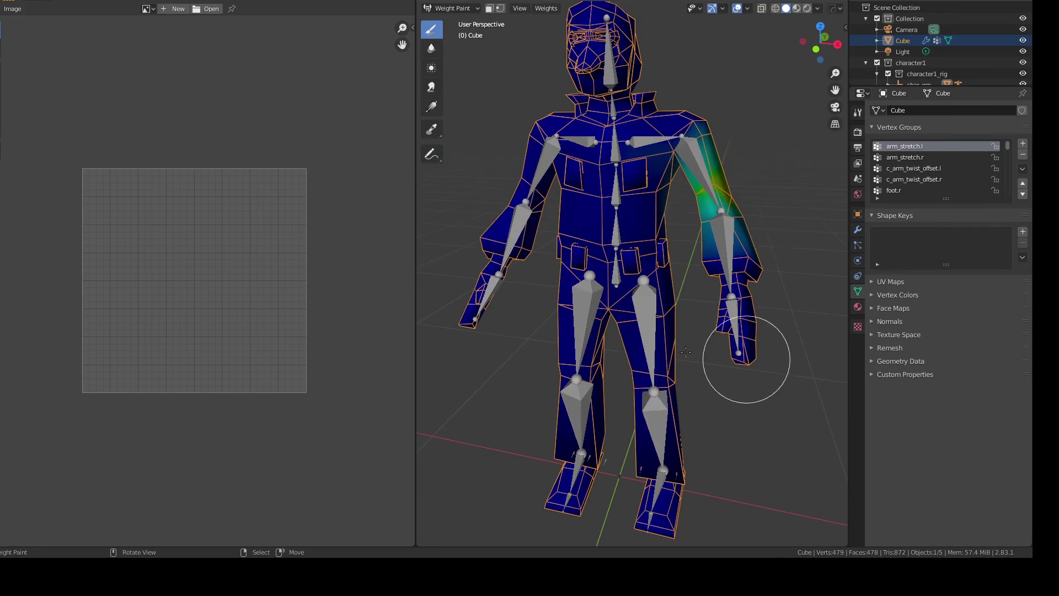
scroll(687, 140, "up", 2)
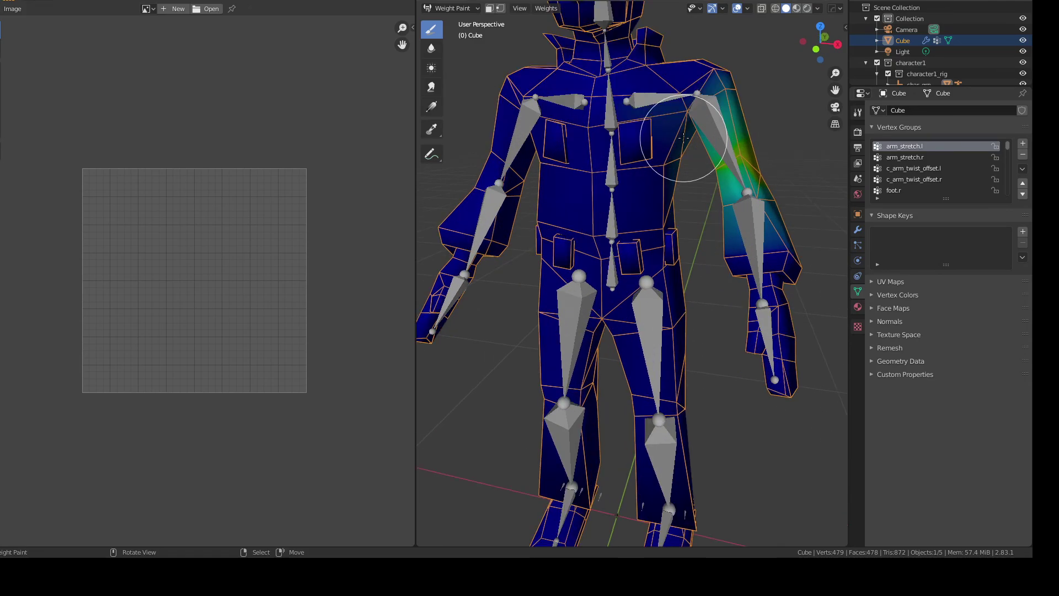
middle_click_drag(694, 165, 680, 178)
scroll(687, 185, "down", 1)
scroll(690, 190, "down", 3)
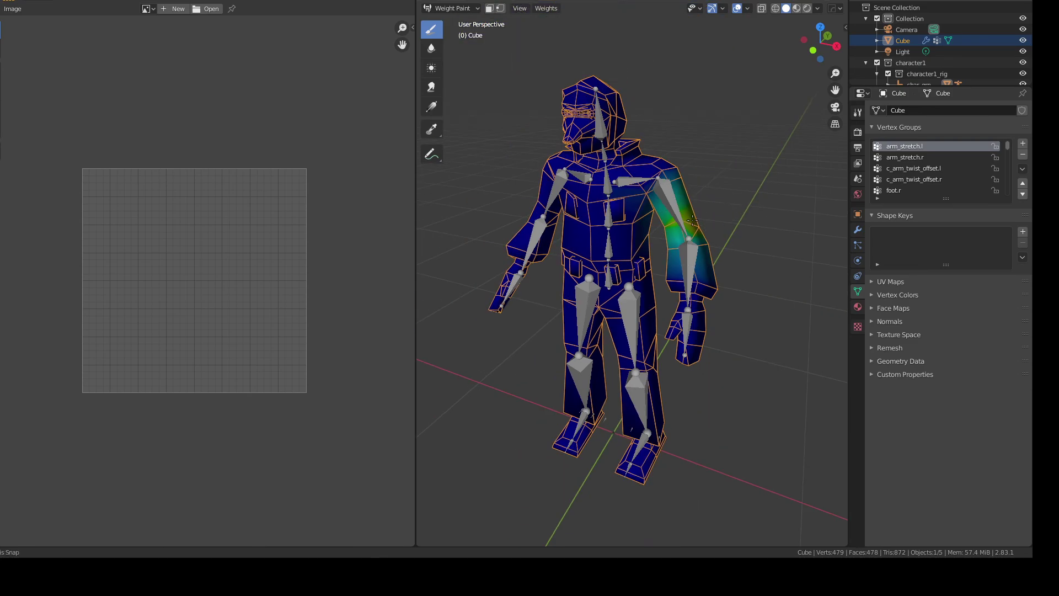
middle_click_drag(705, 225, 743, 214)
- Return the Cube mesh from Weight Paint mode to Object Mode
key("Tab")
scroll(696, 243, "down", 2)
key("Tab")
key("Tab")
key("ctrl+Tab")
left_click(690, 176)
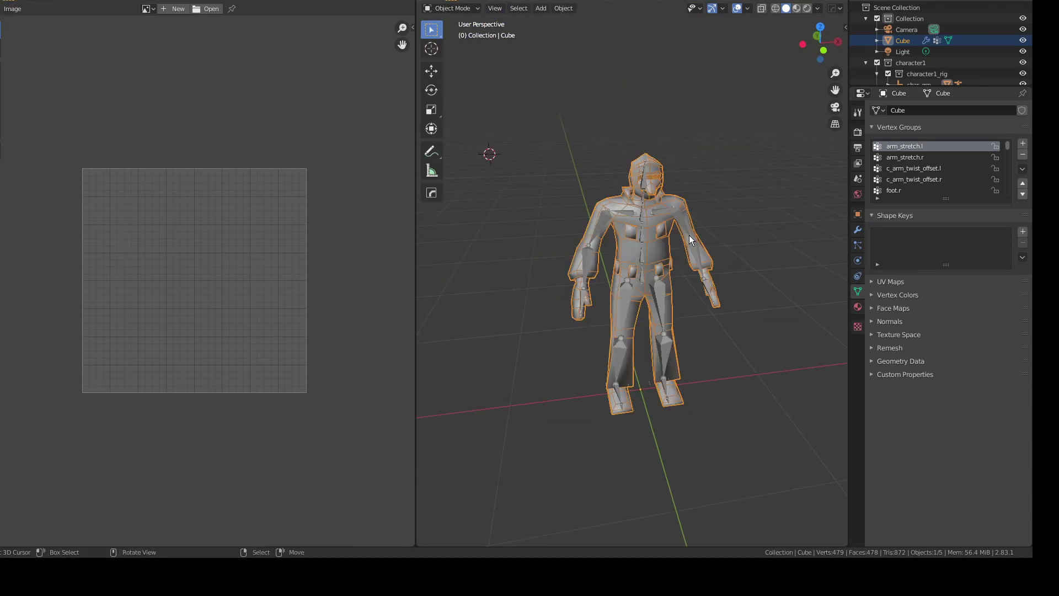
- Set the 3D viewport to Rendered shading and look over the character
middle_click_drag(689, 237, 577, 334)
middle_click_drag(644, 255, 733, 140)
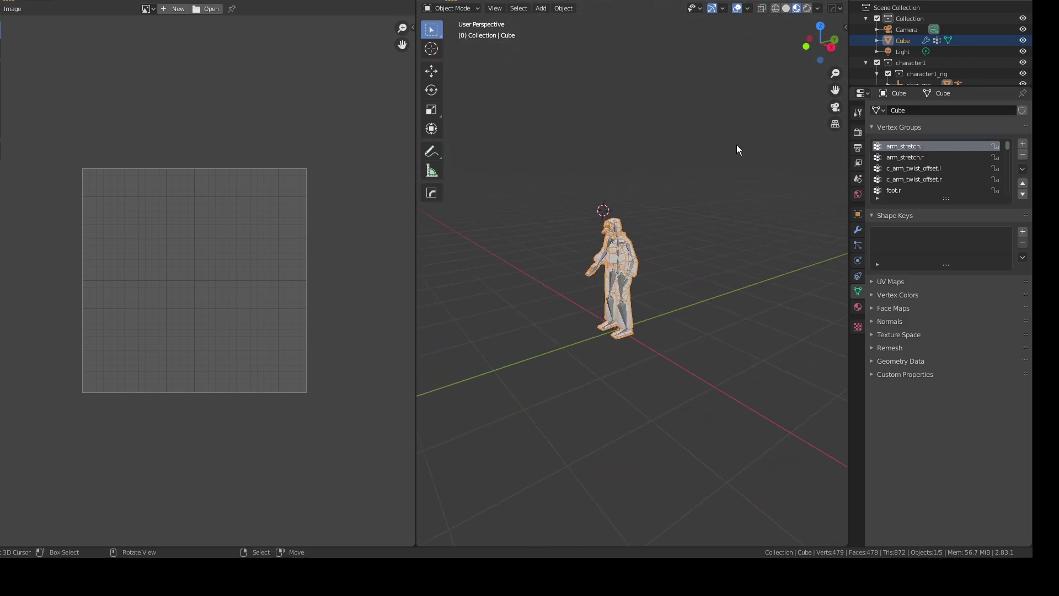
left_click(807, 8)
middle_click_drag(580, 272, 687, 292)
scroll(627, 275, "up", 5)
scroll(708, 295, "down", 5)
scroll(653, 273, "up", 1)
scroll(654, 274, "up", 2)
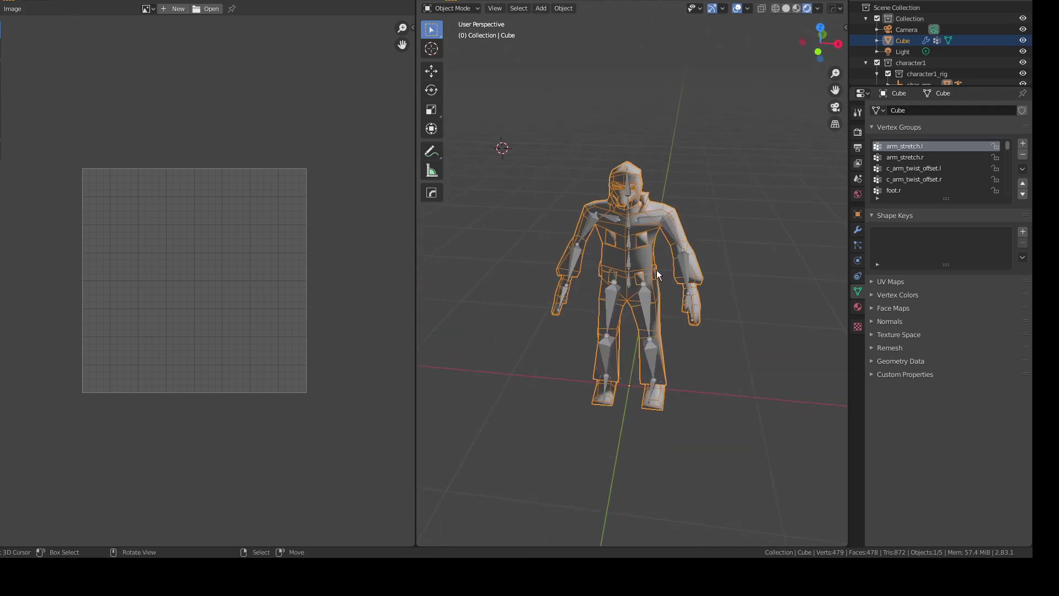